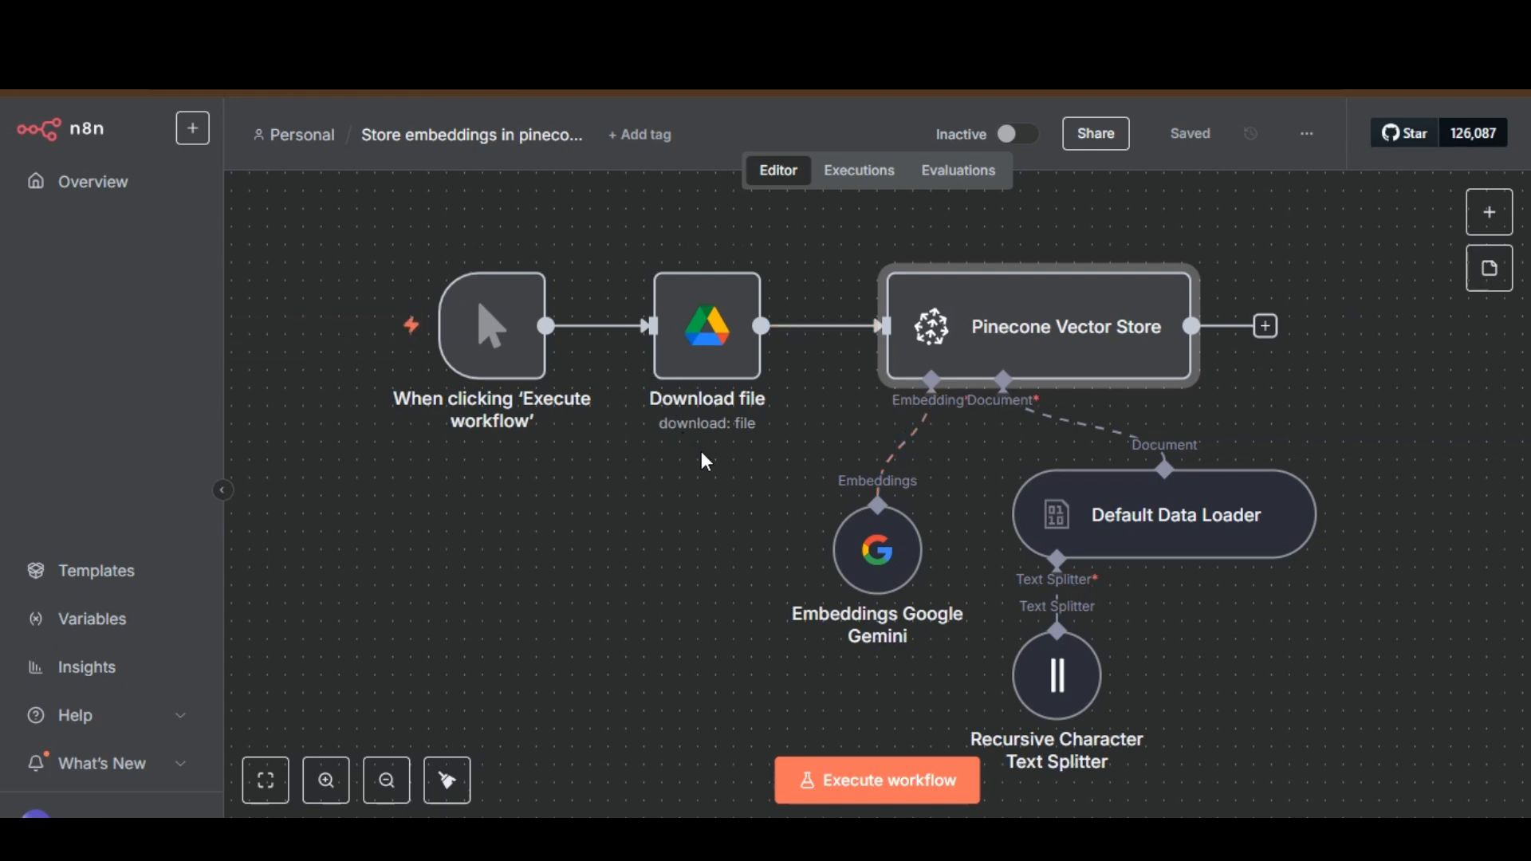
Review the Download file node's credential, resource and file settings, and check the source PDF in Google Drive.
{"action": "mouse_move", "coordinate": [616, 394]}
{"action": "mouse_move", "coordinate": [860, 448]}
{"action": "double_click", "coordinate": [701, 329]}
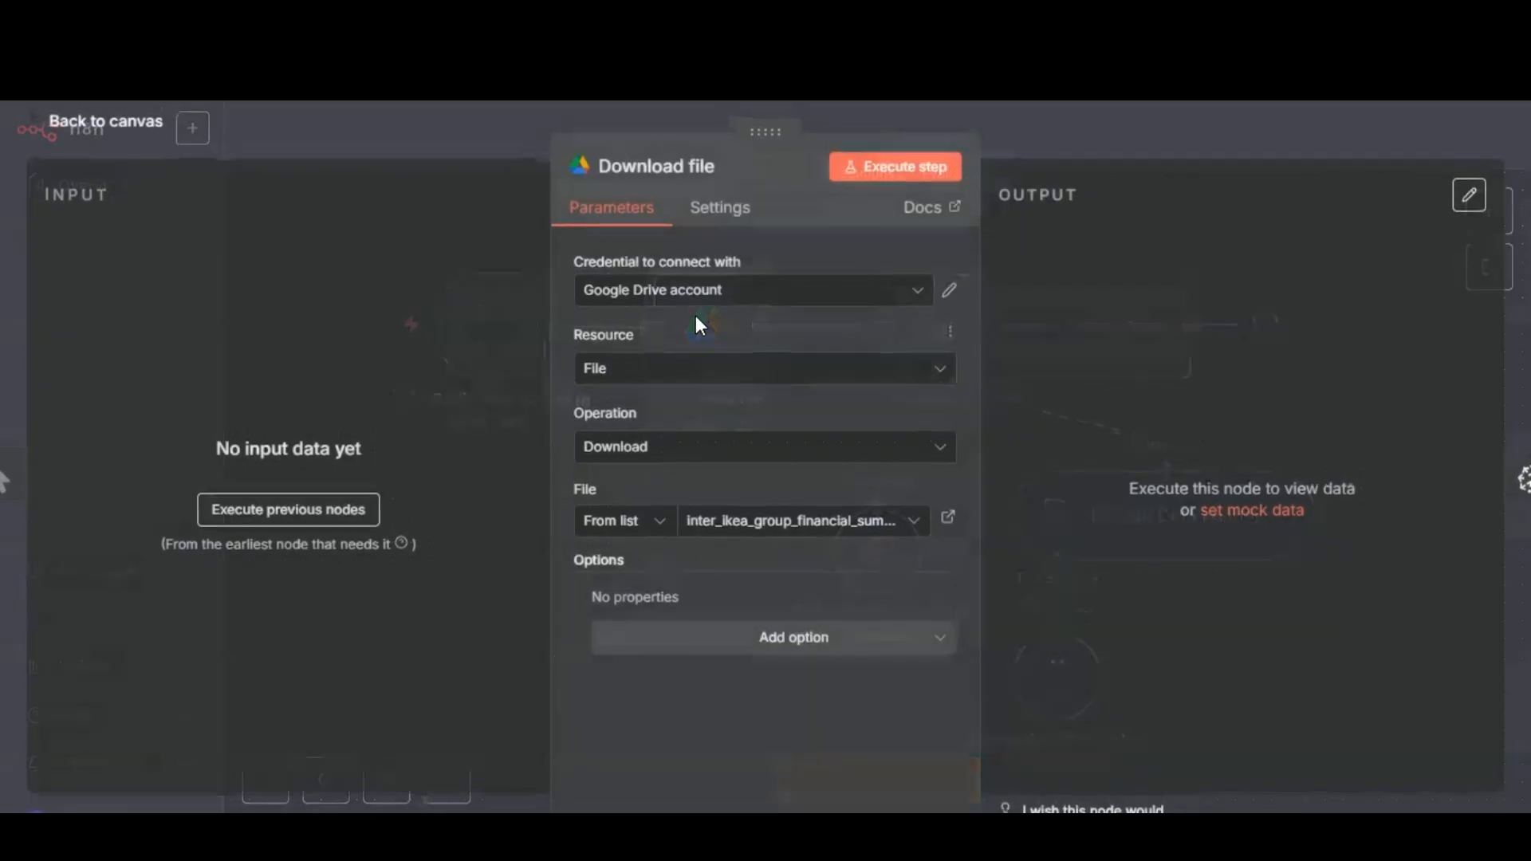
{"action": "left_click", "coordinate": [803, 302]}
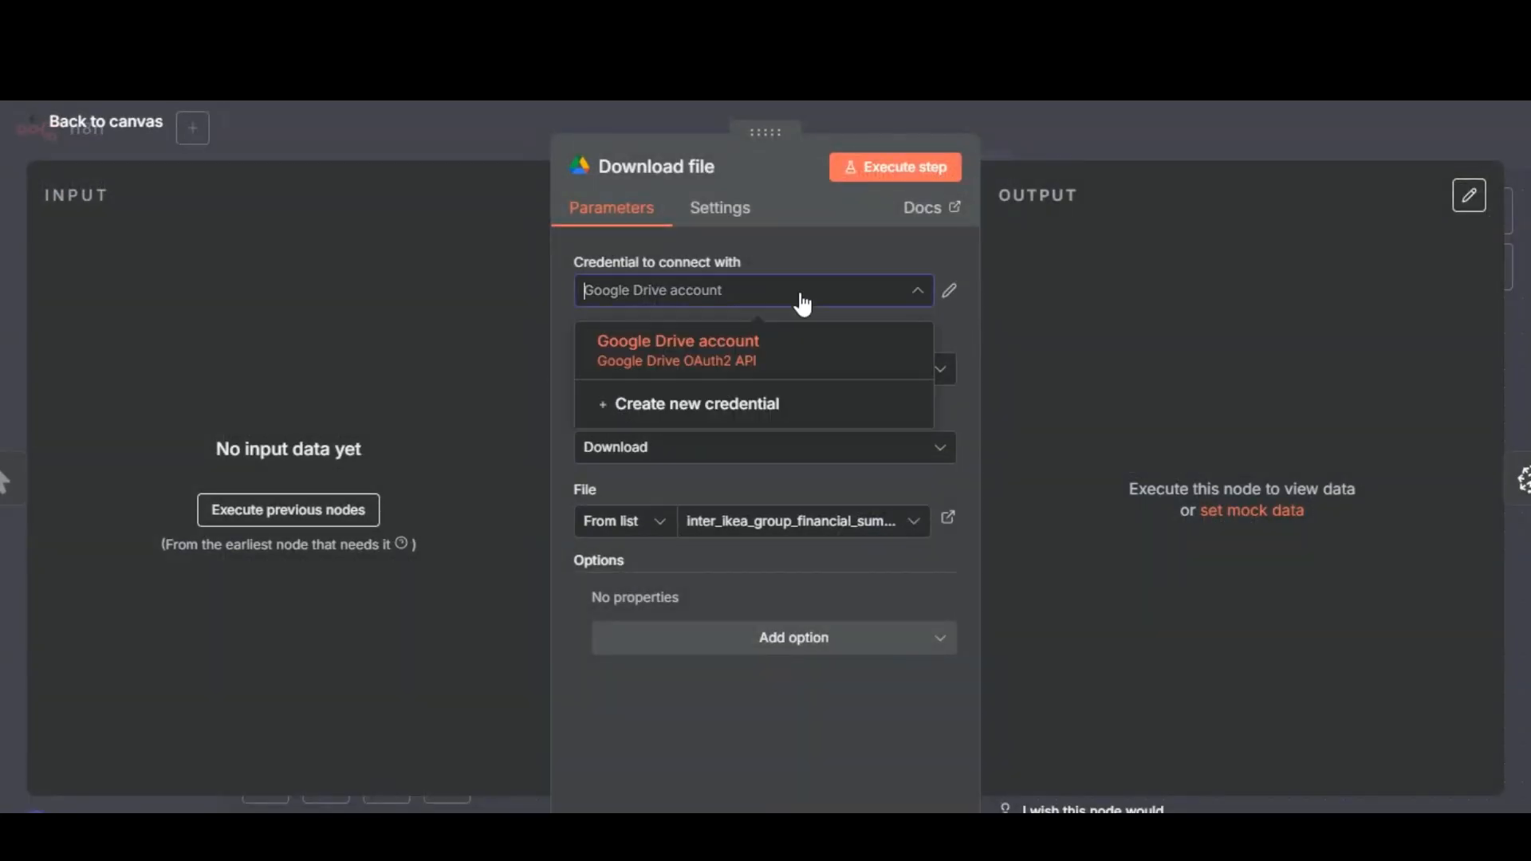
{"action": "left_click", "coordinate": [829, 262]}
{"action": "left_click", "coordinate": [820, 375]}
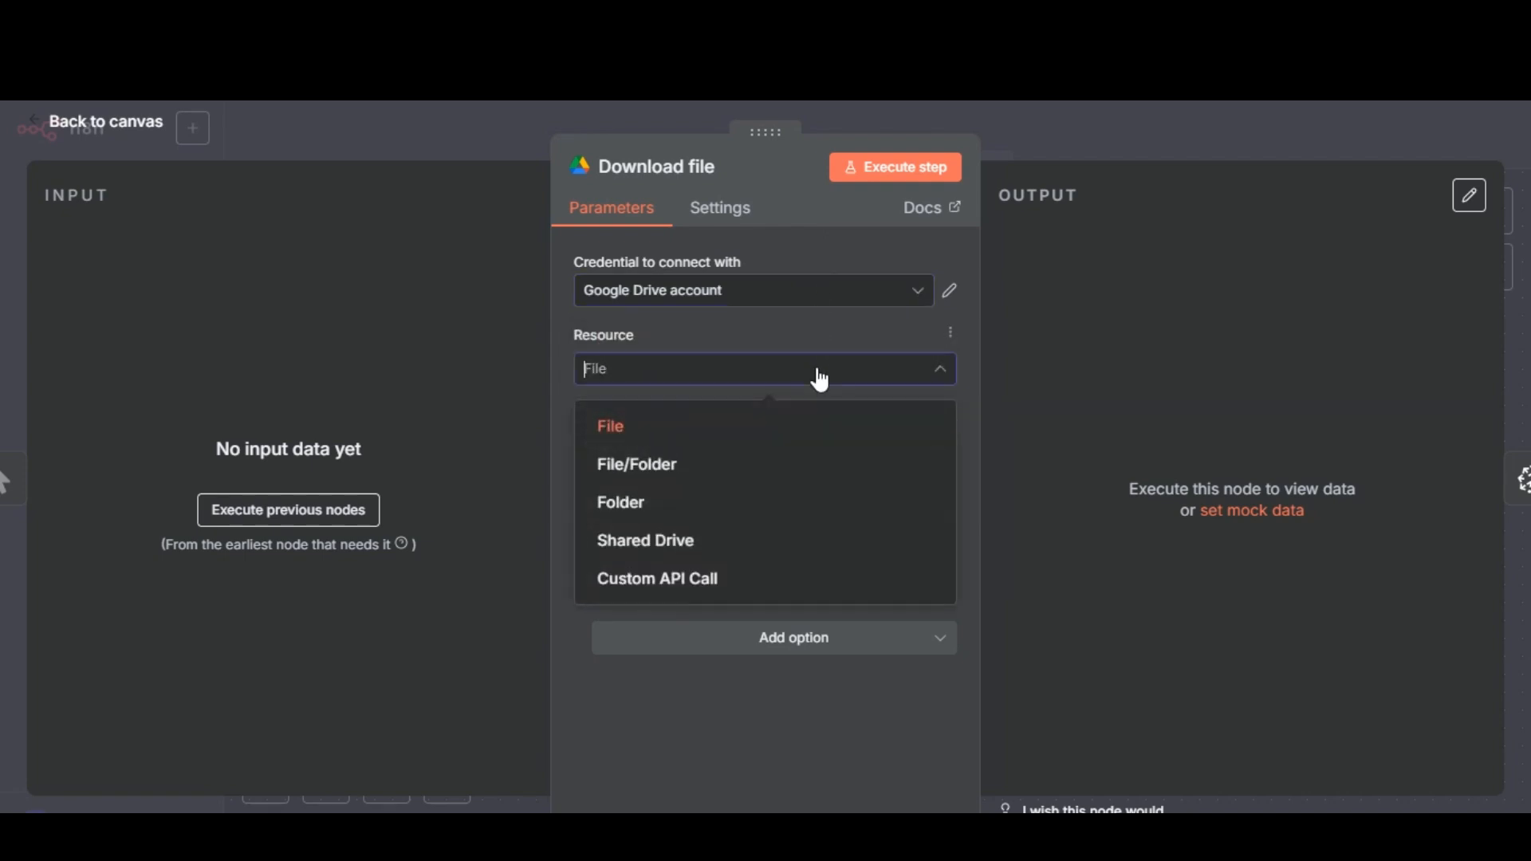
{"action": "left_click", "coordinate": [799, 354]}
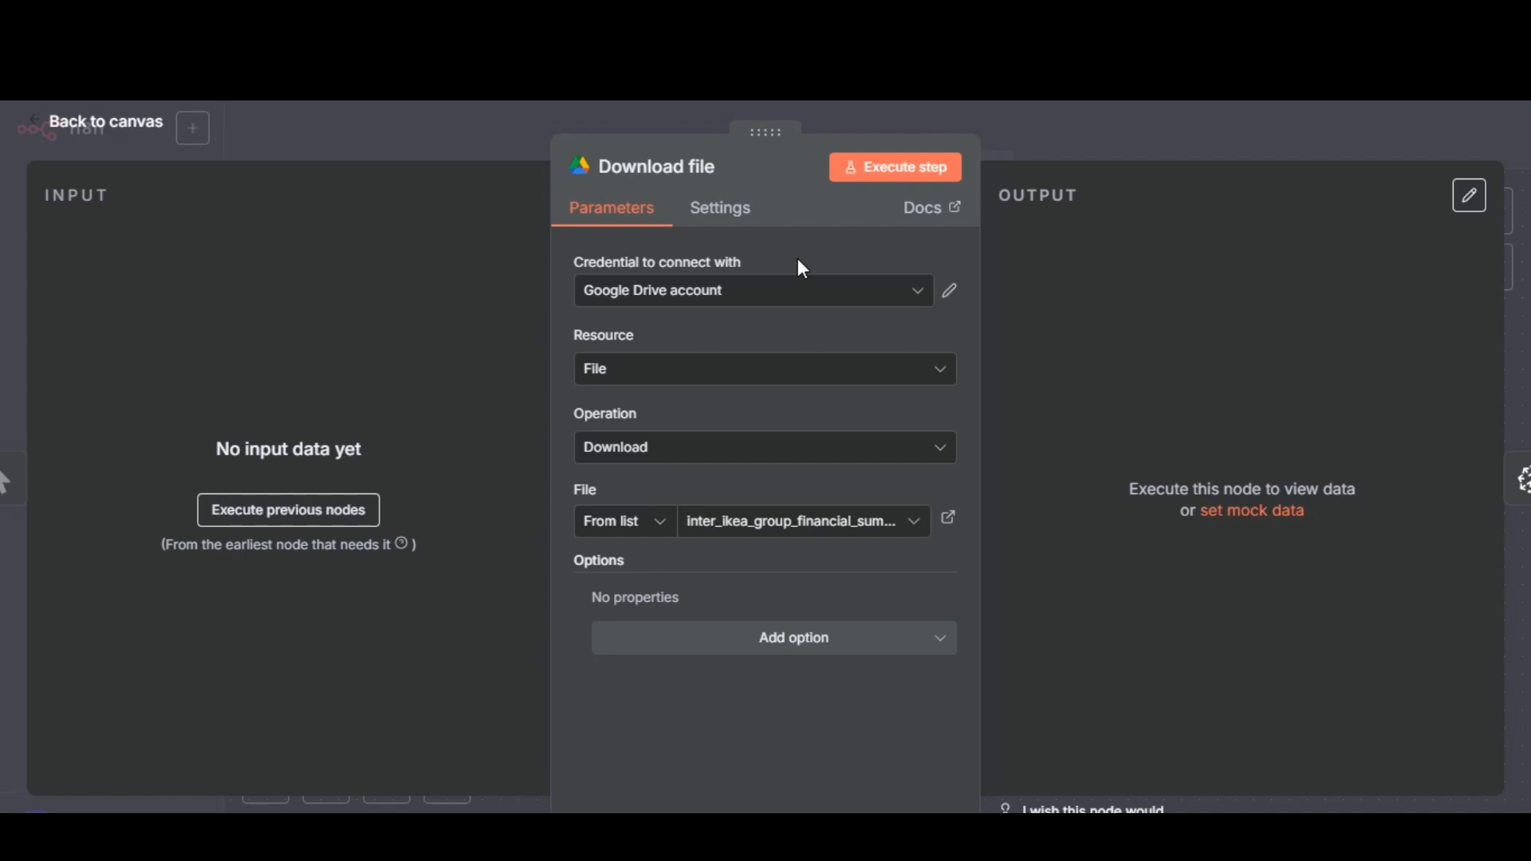
{"action": "left_click", "coordinate": [794, 526]}
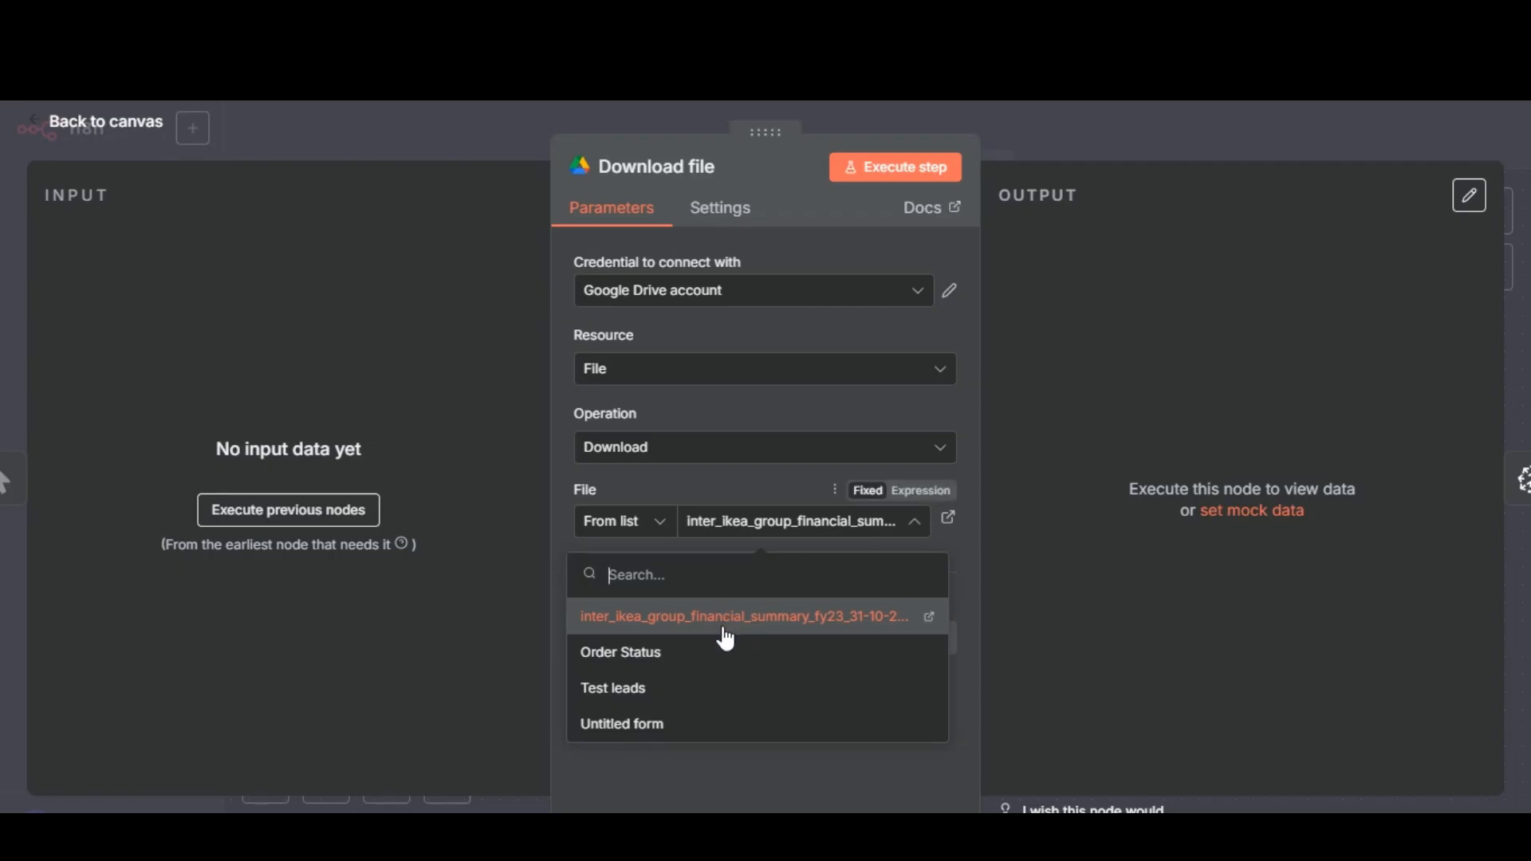
{"action": "left_click", "coordinate": [726, 630]}
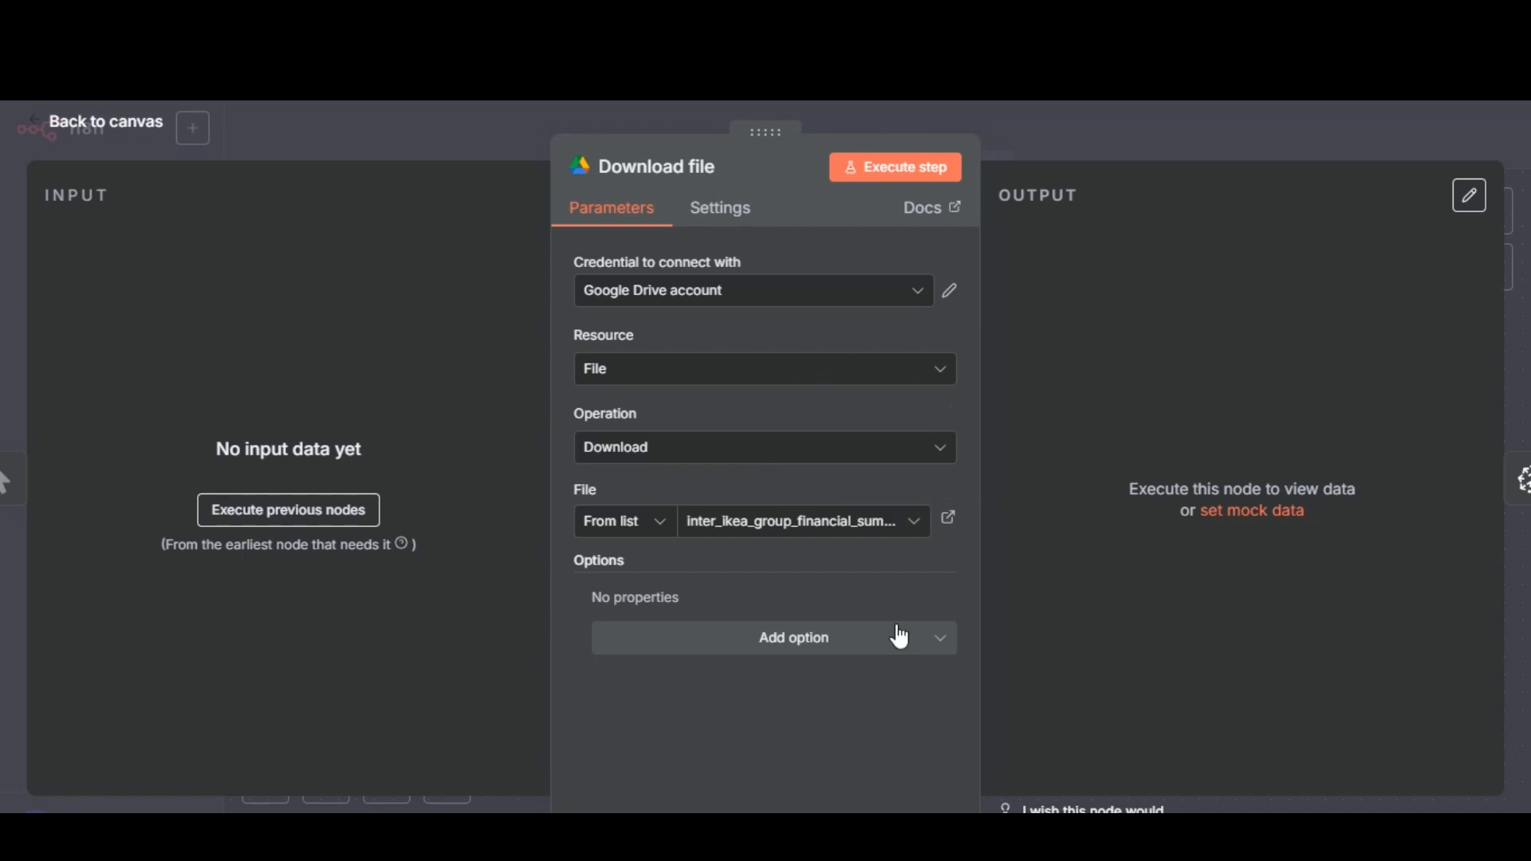
{"action": "left_click", "coordinate": [1165, 135]}
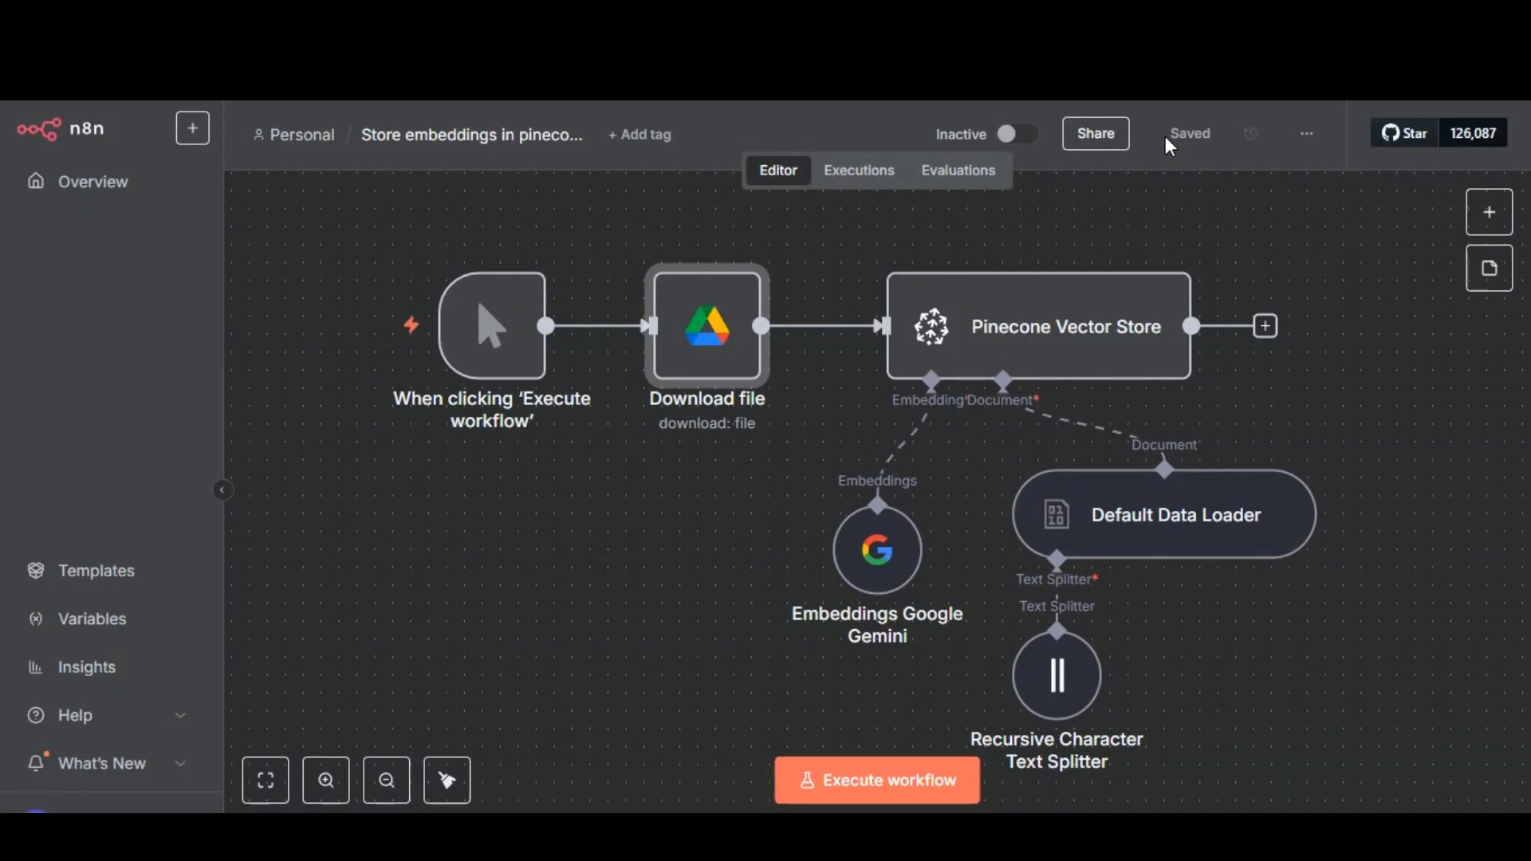
{"action": "mouse_move", "coordinate": [680, 345]}
{"action": "double_click", "coordinate": [680, 345]}
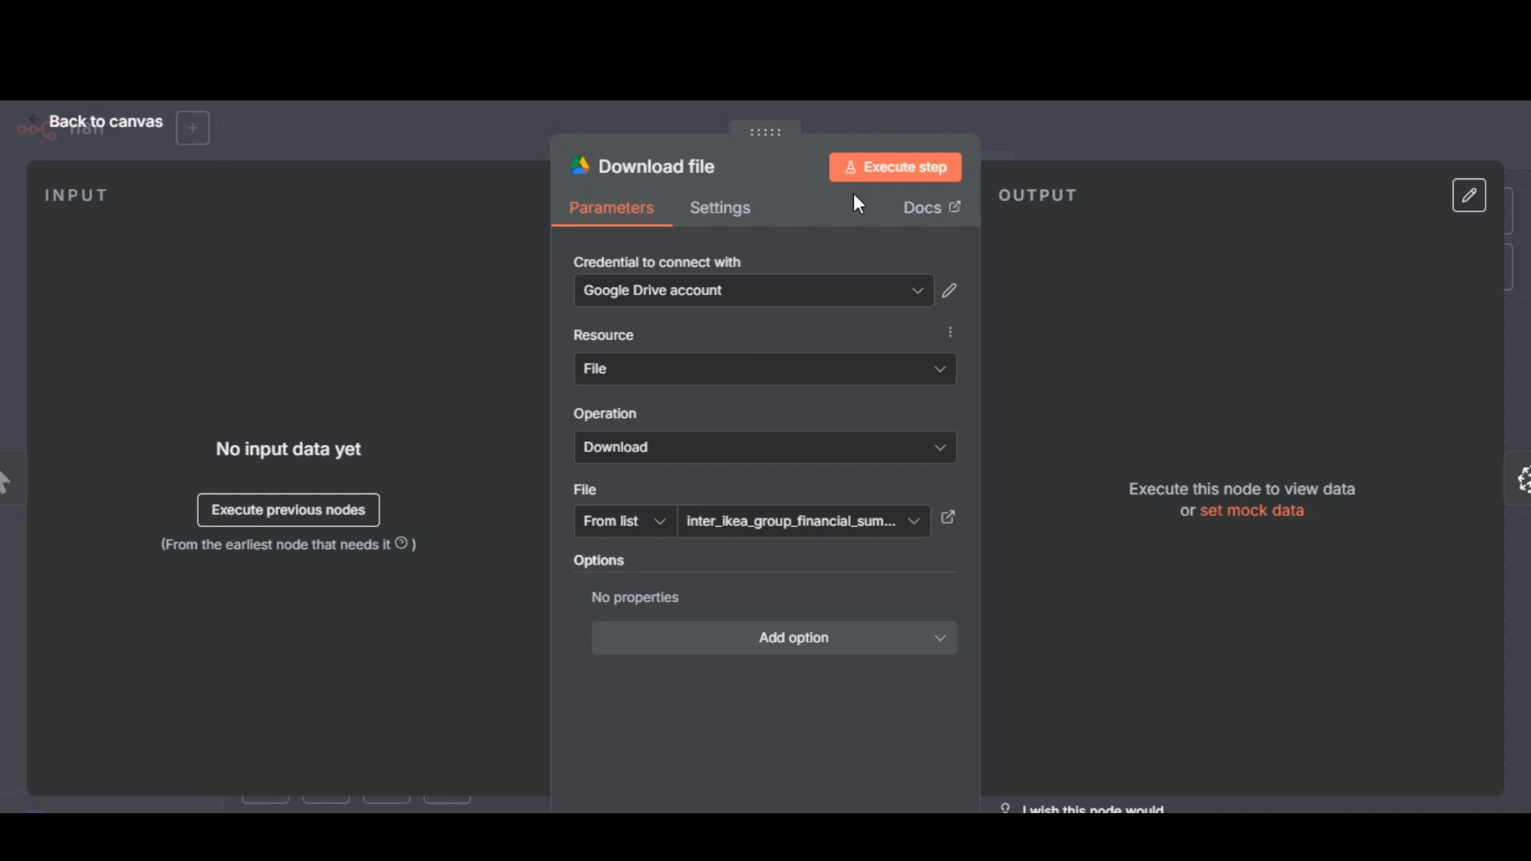
{"action": "left_click", "coordinate": [1098, 127]}
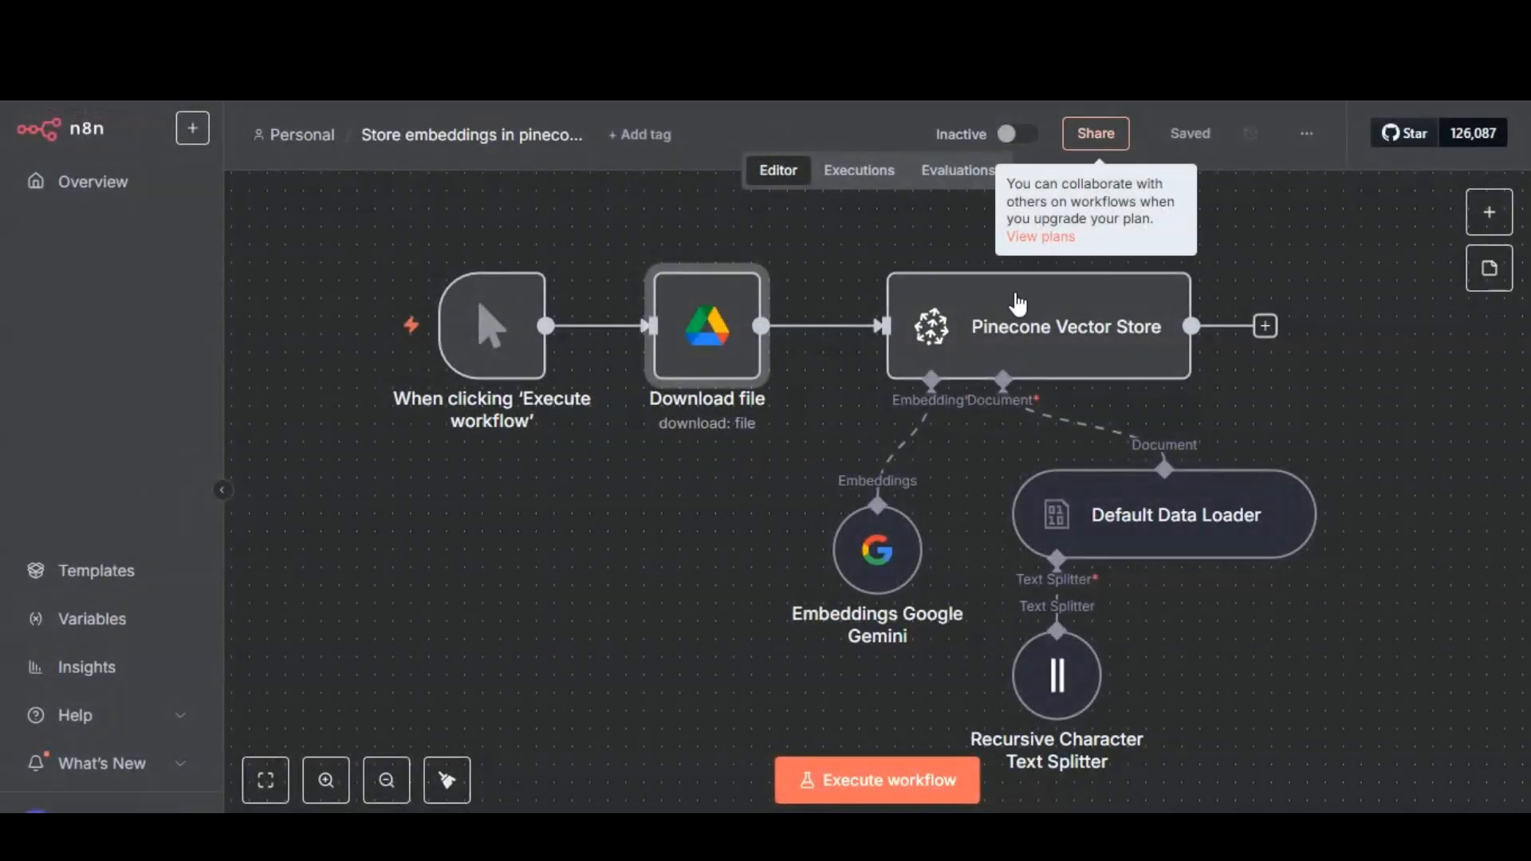
Open the Pinecone Vector Store node, go to pinecone.io in a new browser tab and sign in with Google.
{"action": "double_click", "coordinate": [1013, 356]}
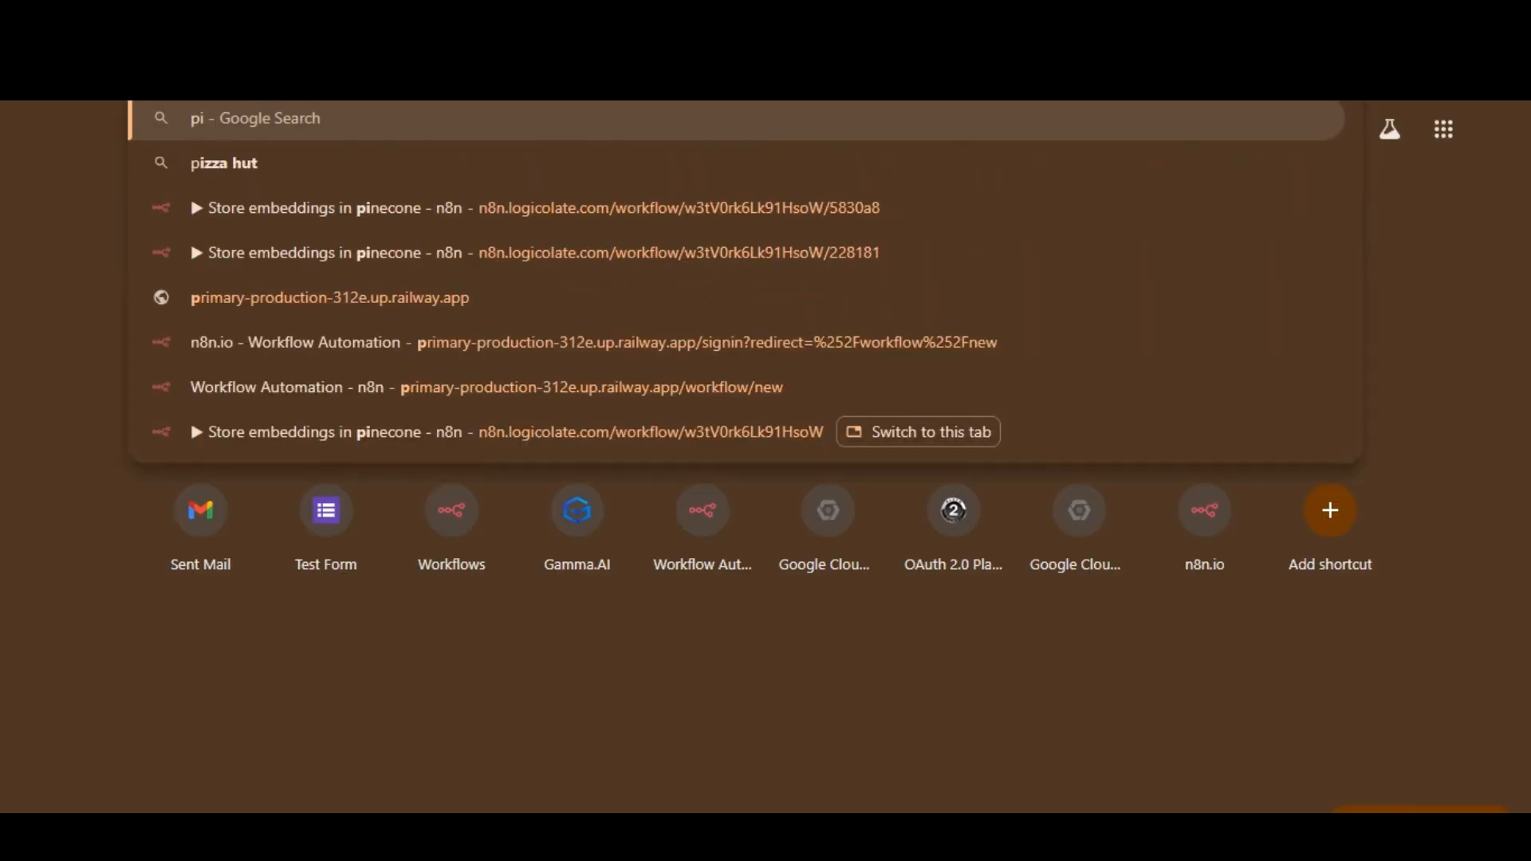
{"action": "type", "text": "neco"}
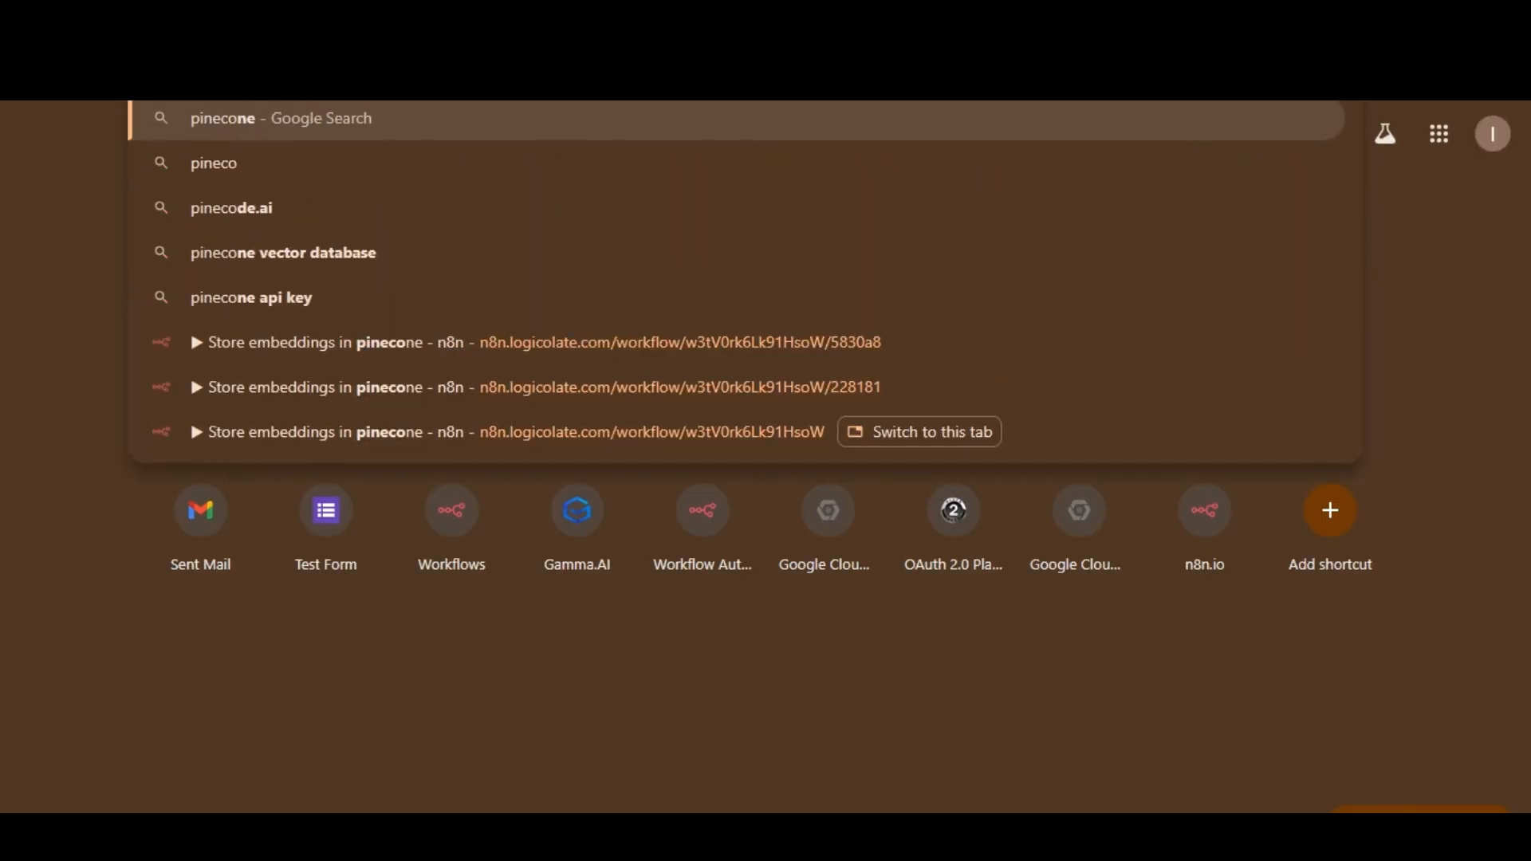
{"action": "type", "text": "ne.io"}
{"action": "key", "text": "Return"}
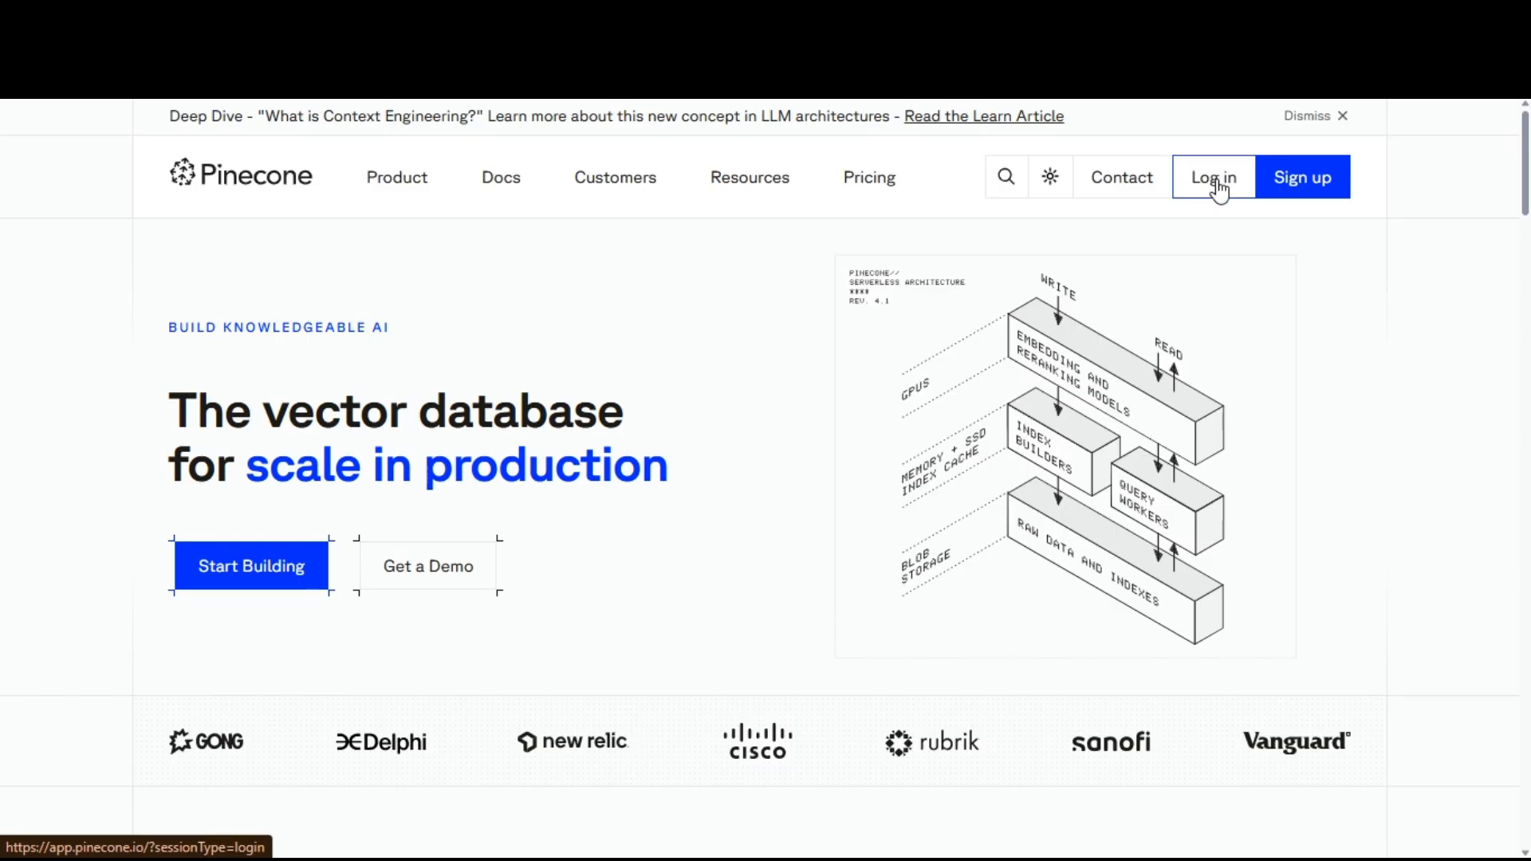
{"action": "left_click", "coordinate": [1214, 179]}
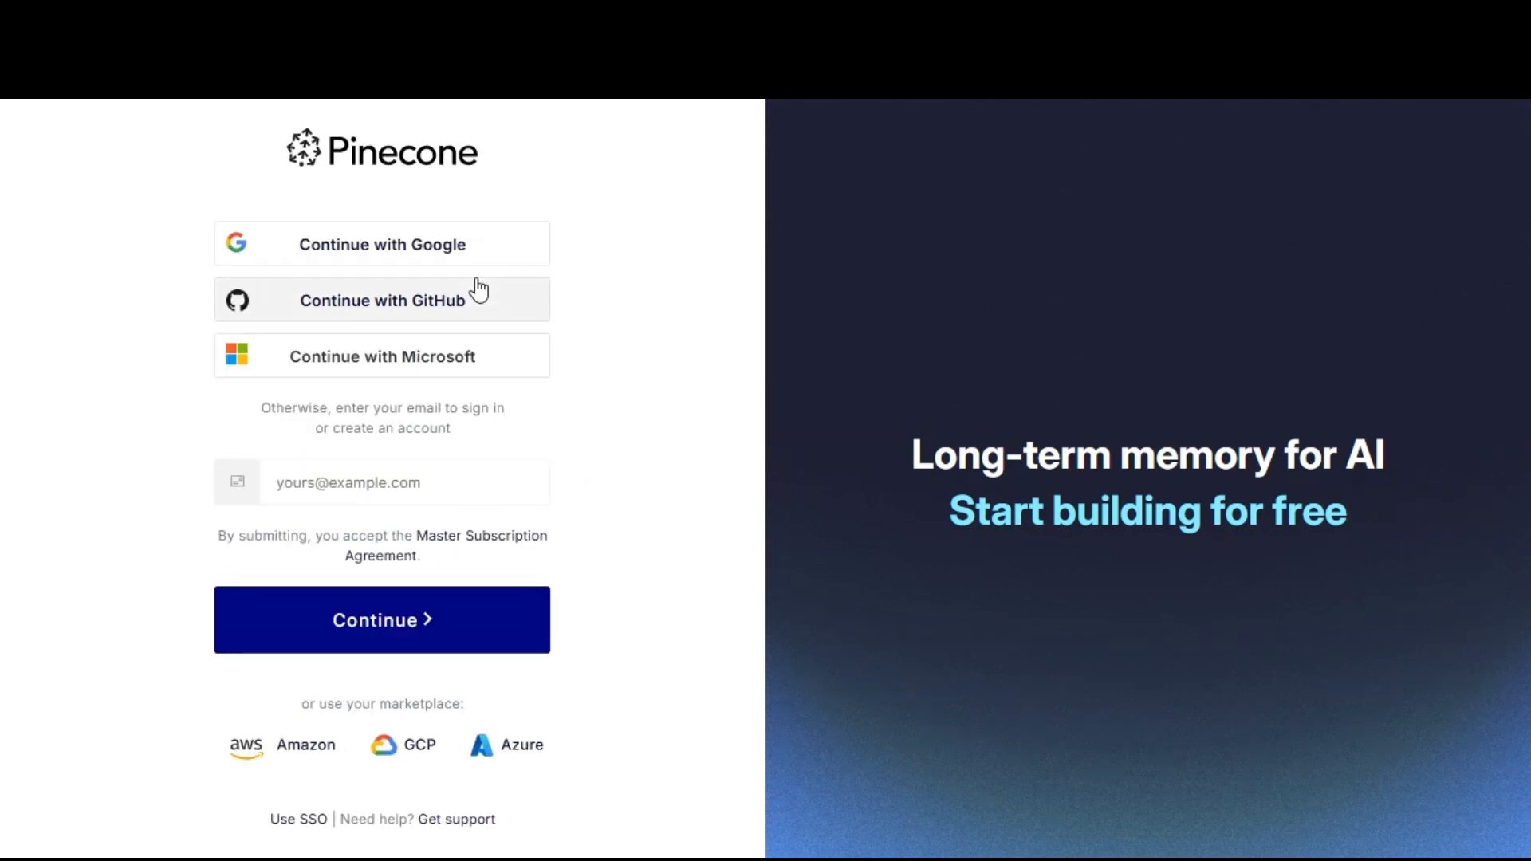
{"action": "left_click", "coordinate": [421, 265]}
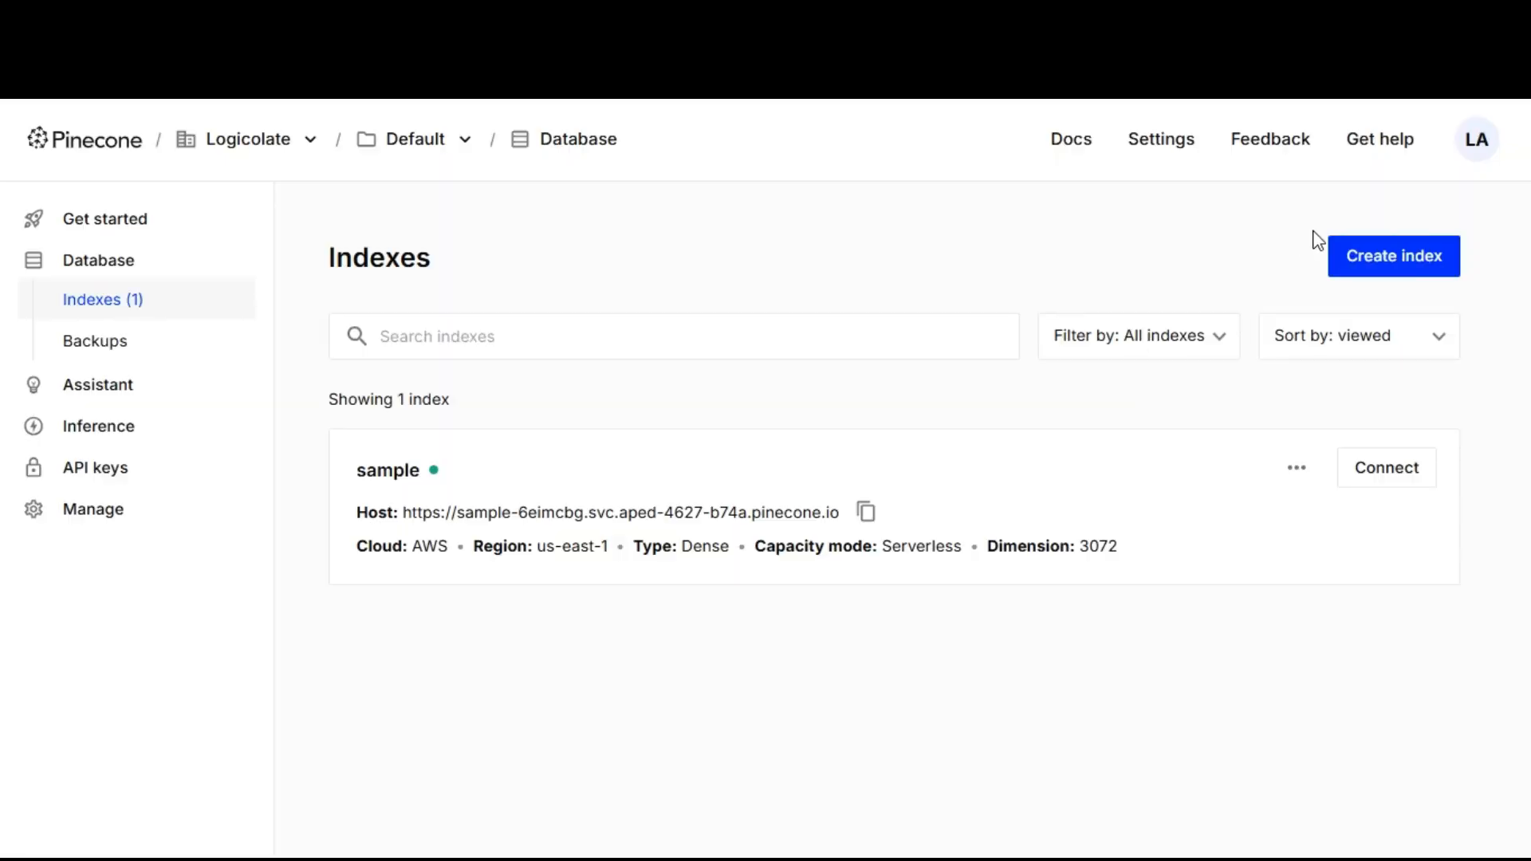
Start a new Pinecone index and name it project.
{"action": "left_click", "coordinate": [1394, 255]}
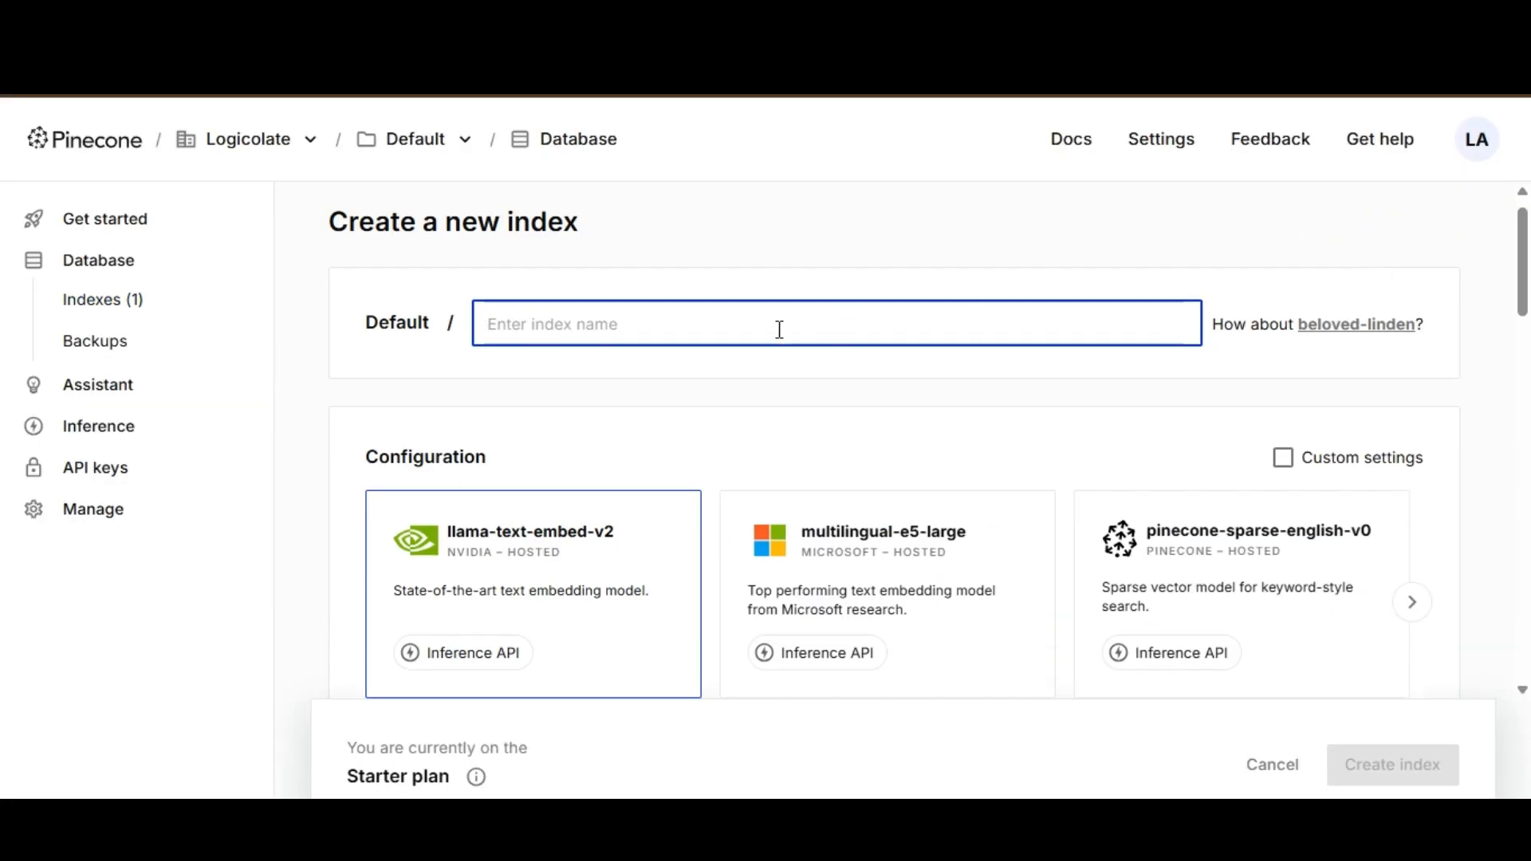
{"action": "type", "text": "project"}
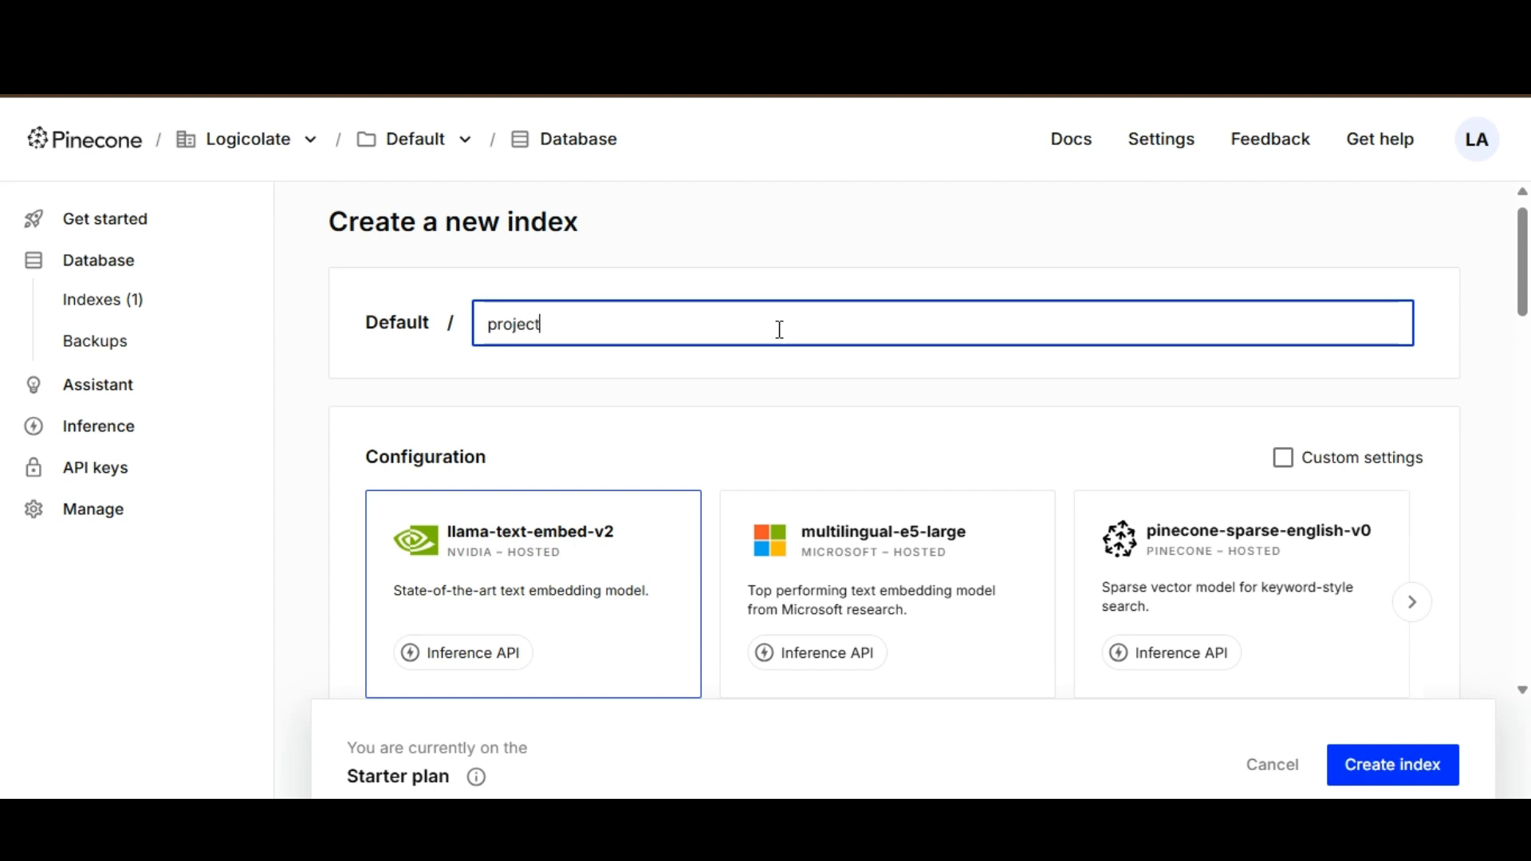
{"action": "left_click", "coordinate": [928, 476]}
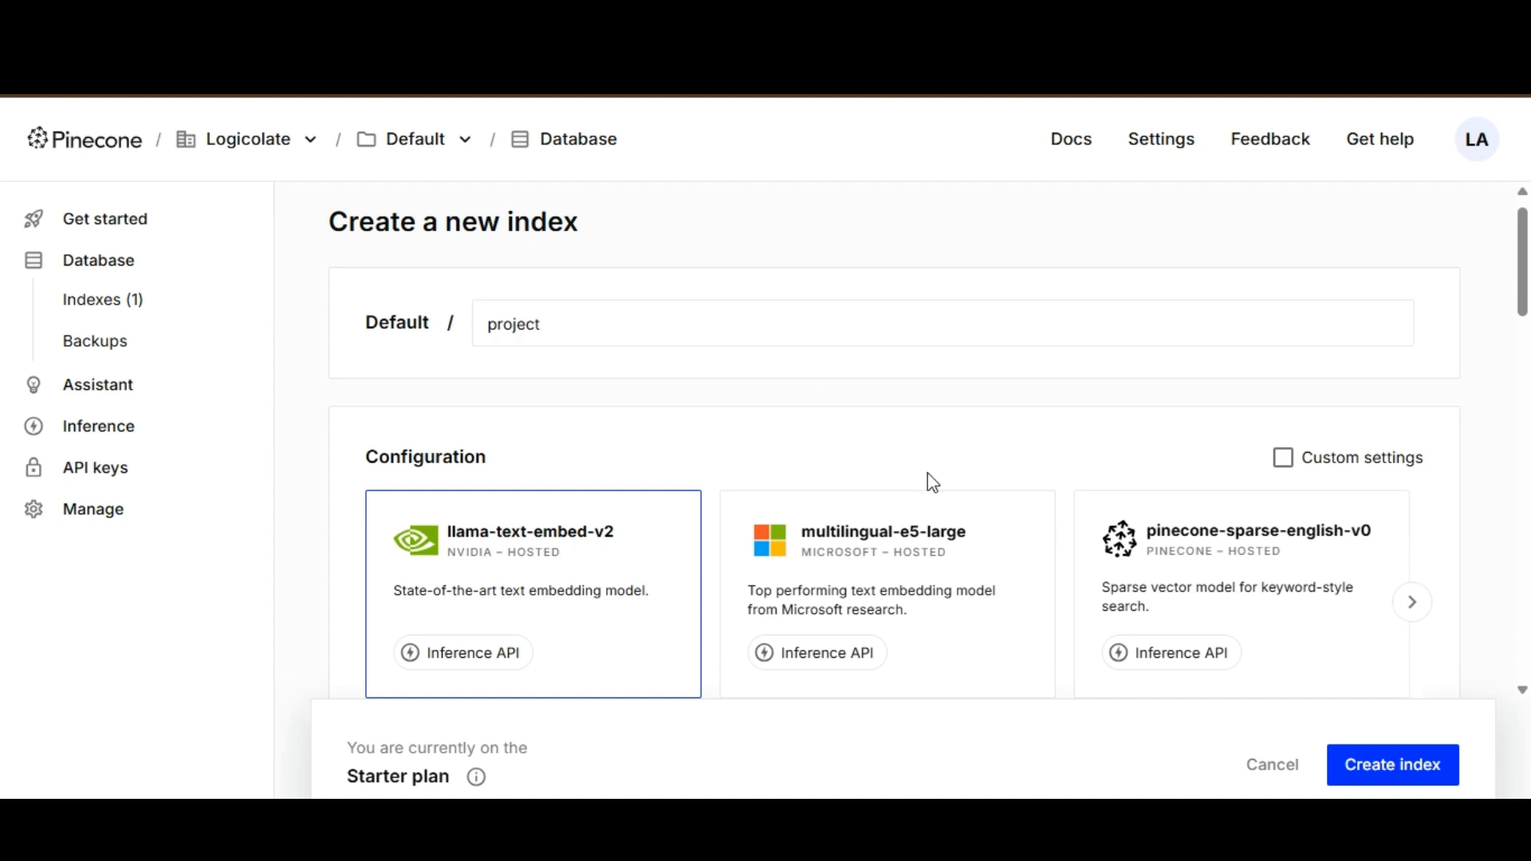
Choose manual configuration for the index, set its dimension to 3072 and create it.
{"action": "left_click", "coordinate": [1415, 621]}
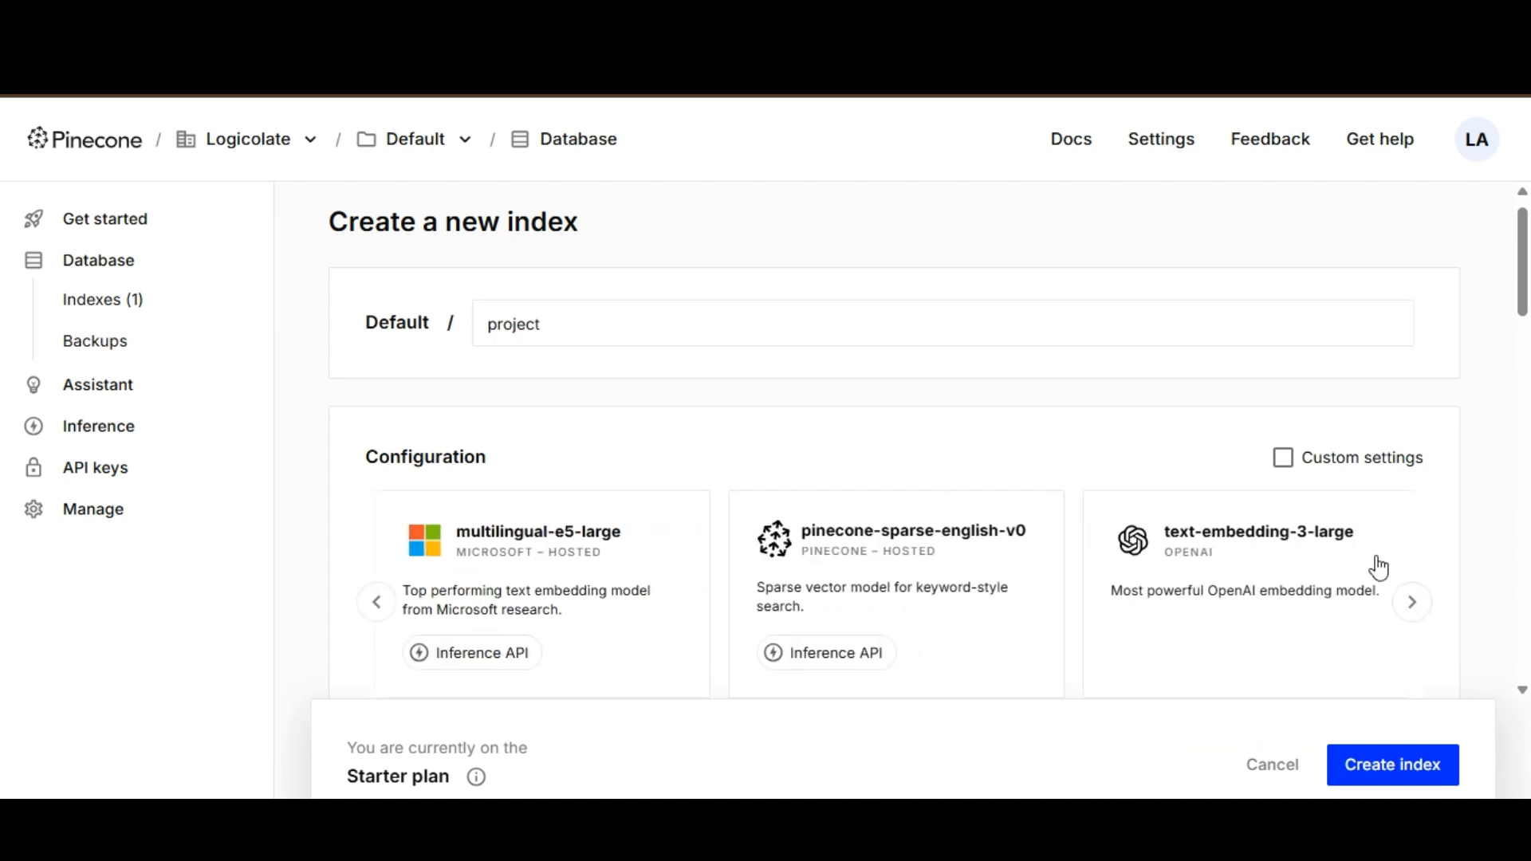
{"action": "left_click", "coordinate": [1410, 609]}
{"action": "left_click", "coordinate": [1410, 609]}
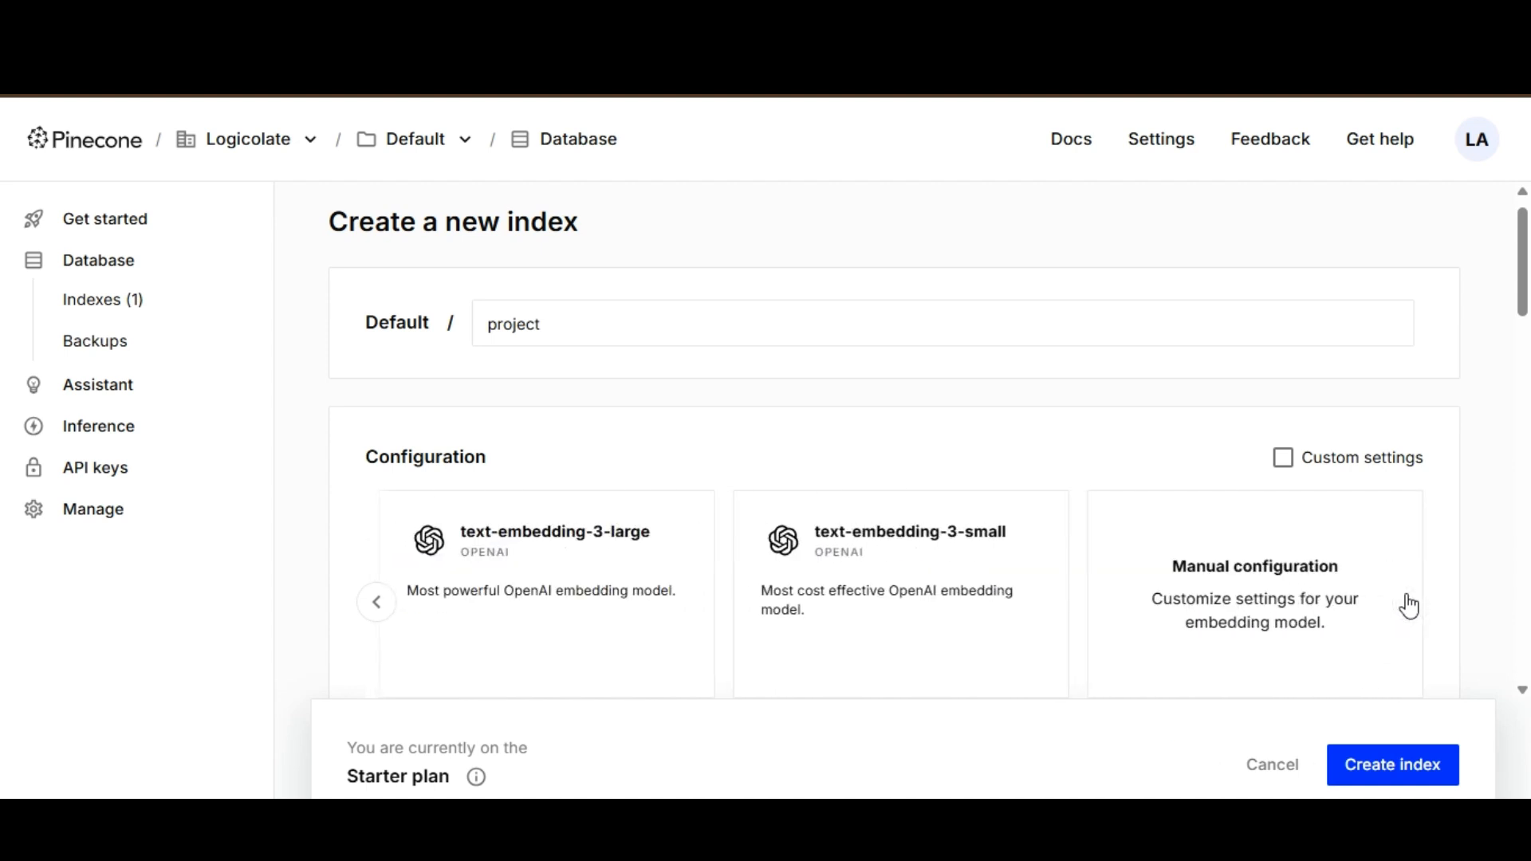
{"action": "left_click", "coordinate": [1196, 612]}
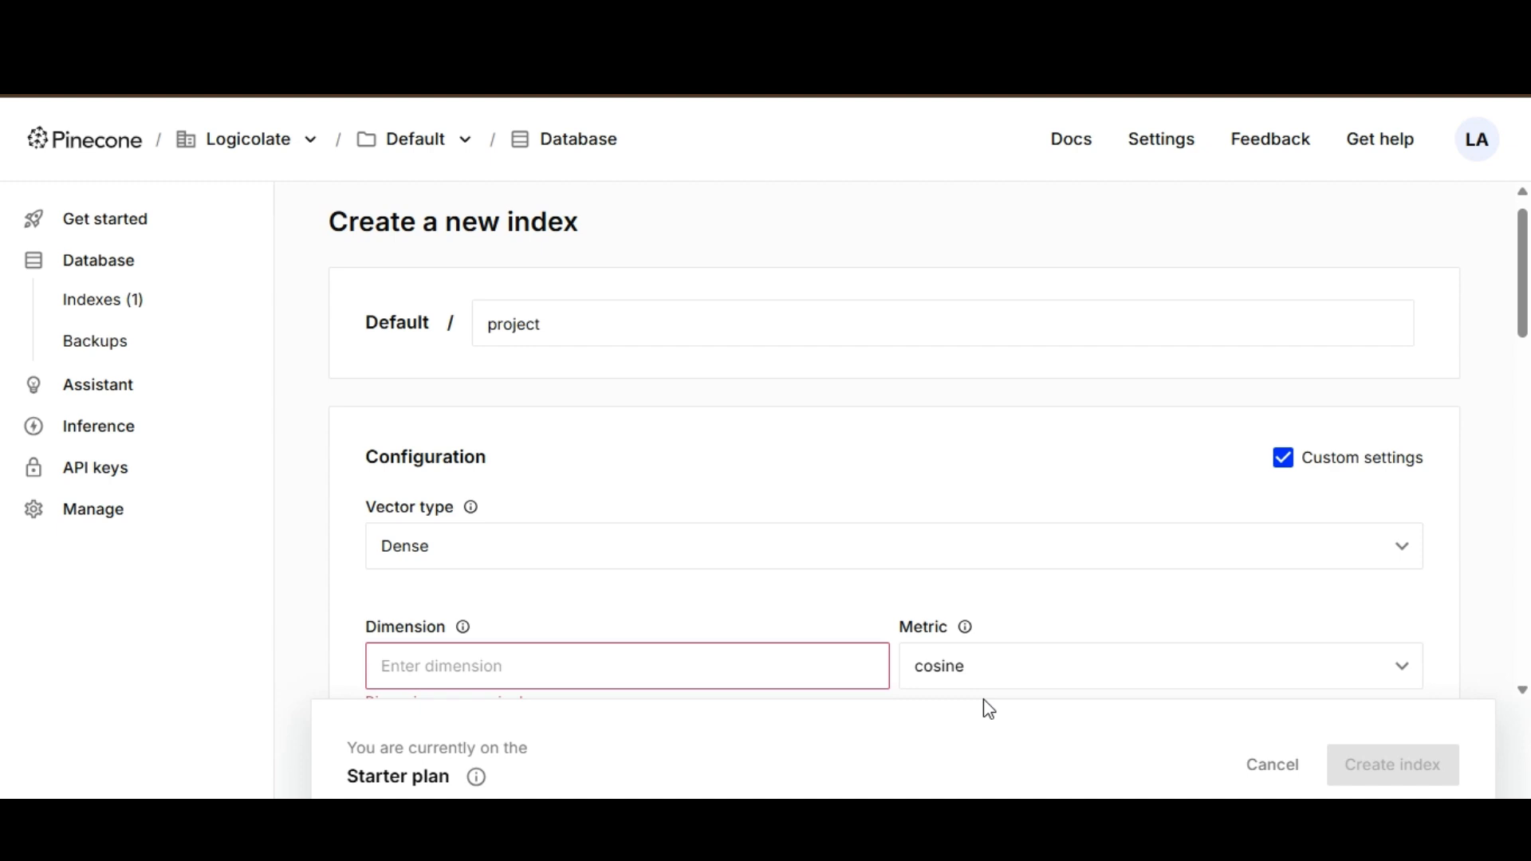
{"action": "left_click", "coordinate": [649, 660]}
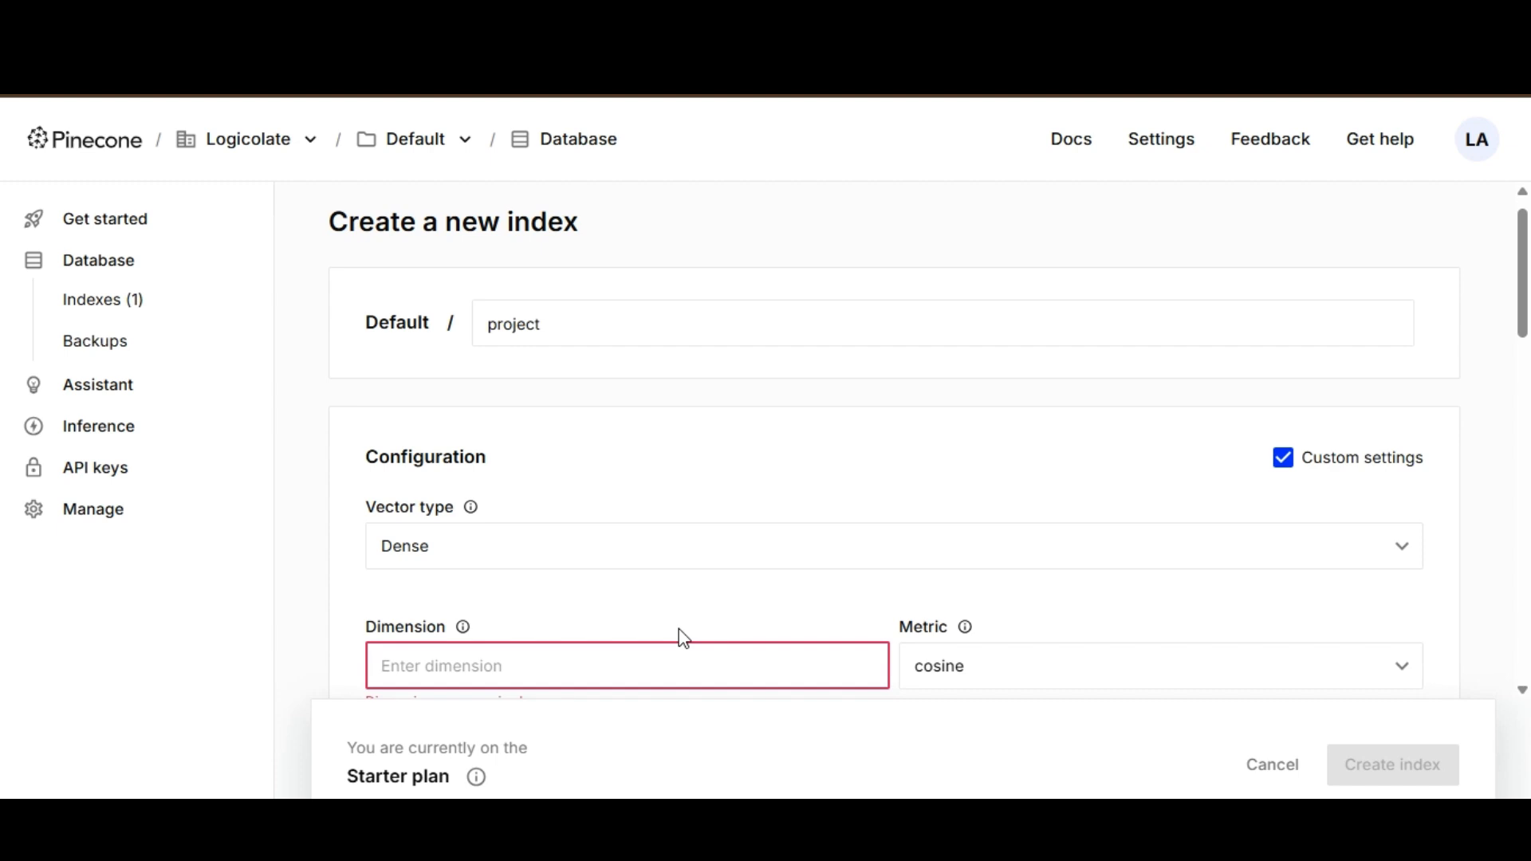
{"action": "type", "text": "3072"}
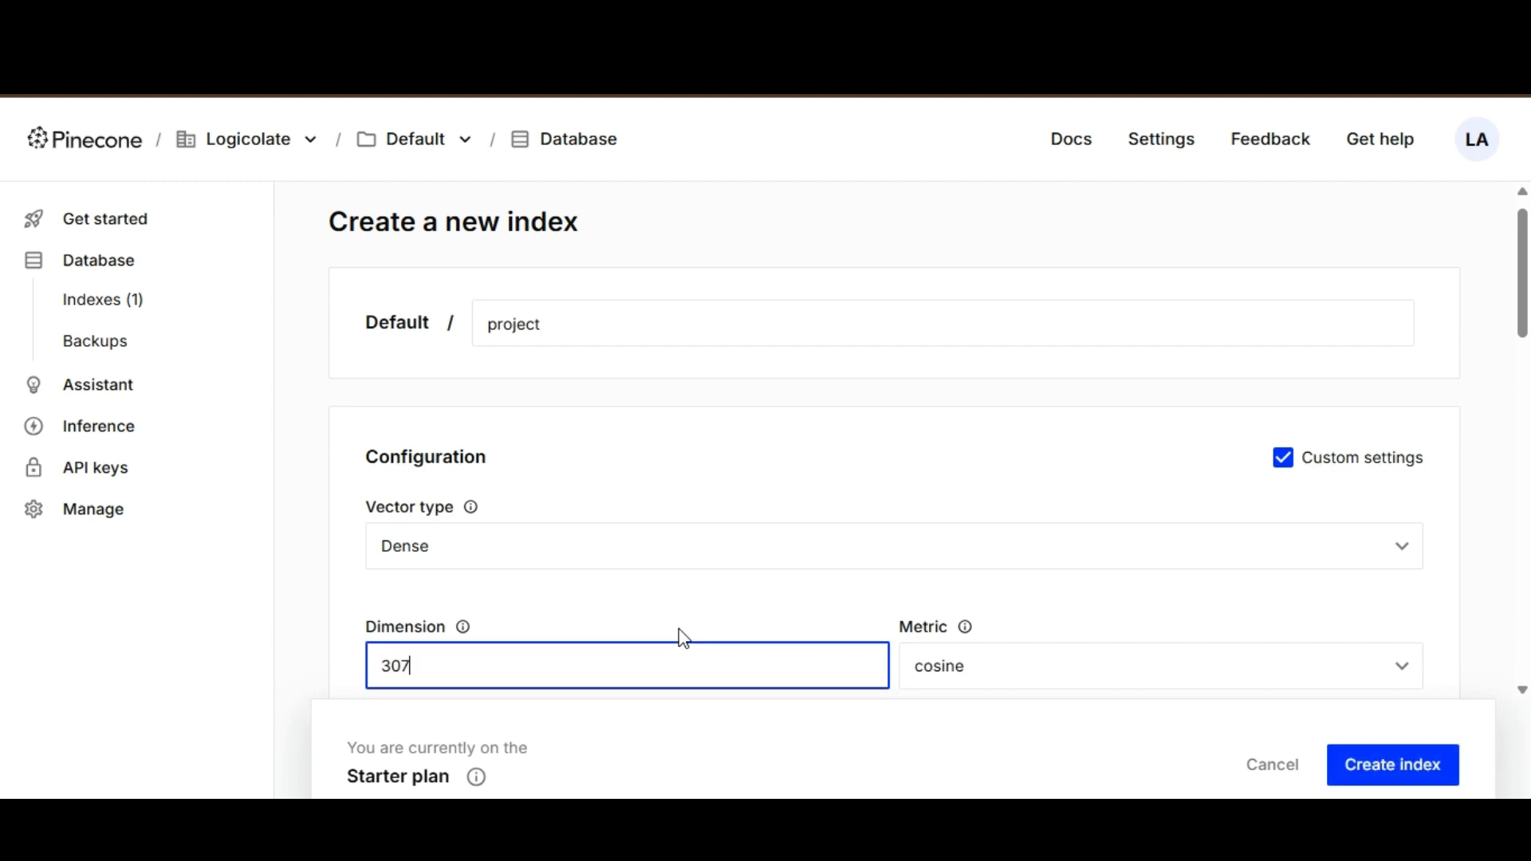
{"action": "left_click", "coordinate": [1489, 601]}
{"action": "left_click", "coordinate": [1394, 774]}
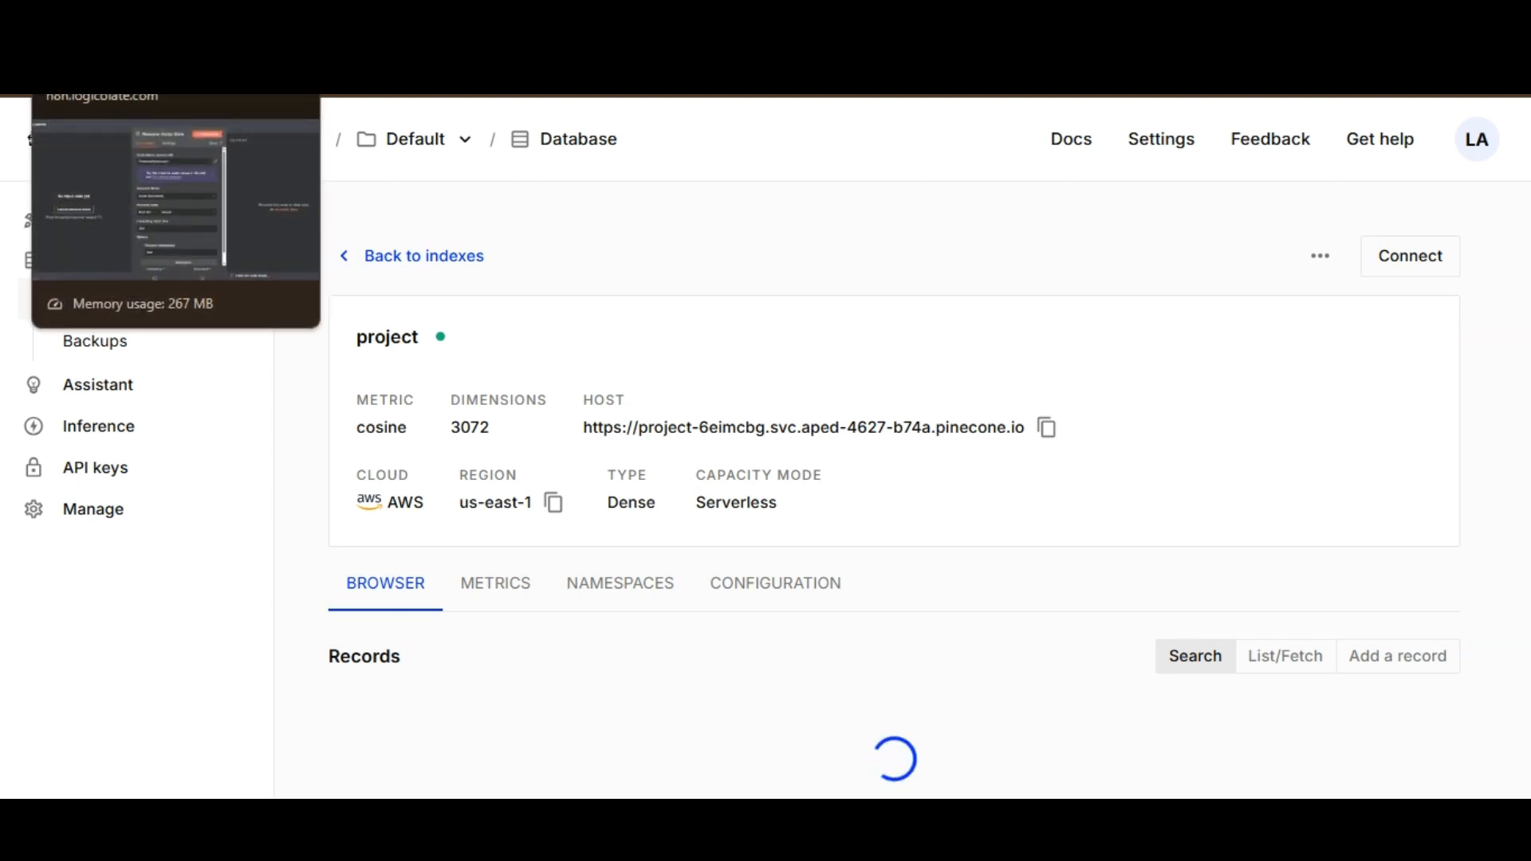
Look up the API keys page in Pinecone and review the credential and operation mode of the Pinecone Vector Store node in n8n.
{"action": "left_click", "coordinate": [104, 39]}
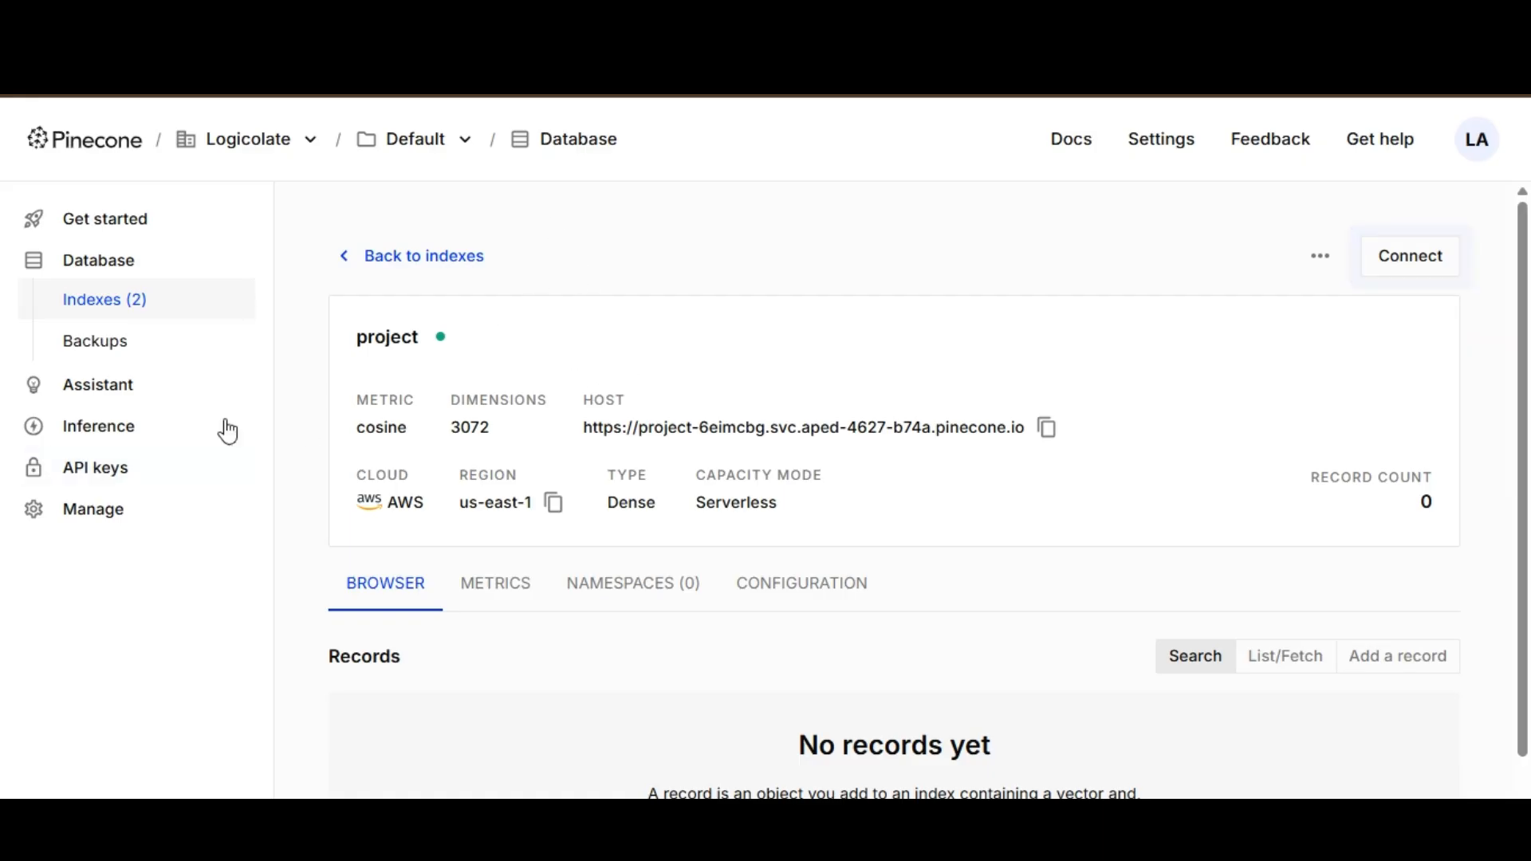
{"action": "left_click", "coordinate": [130, 470]}
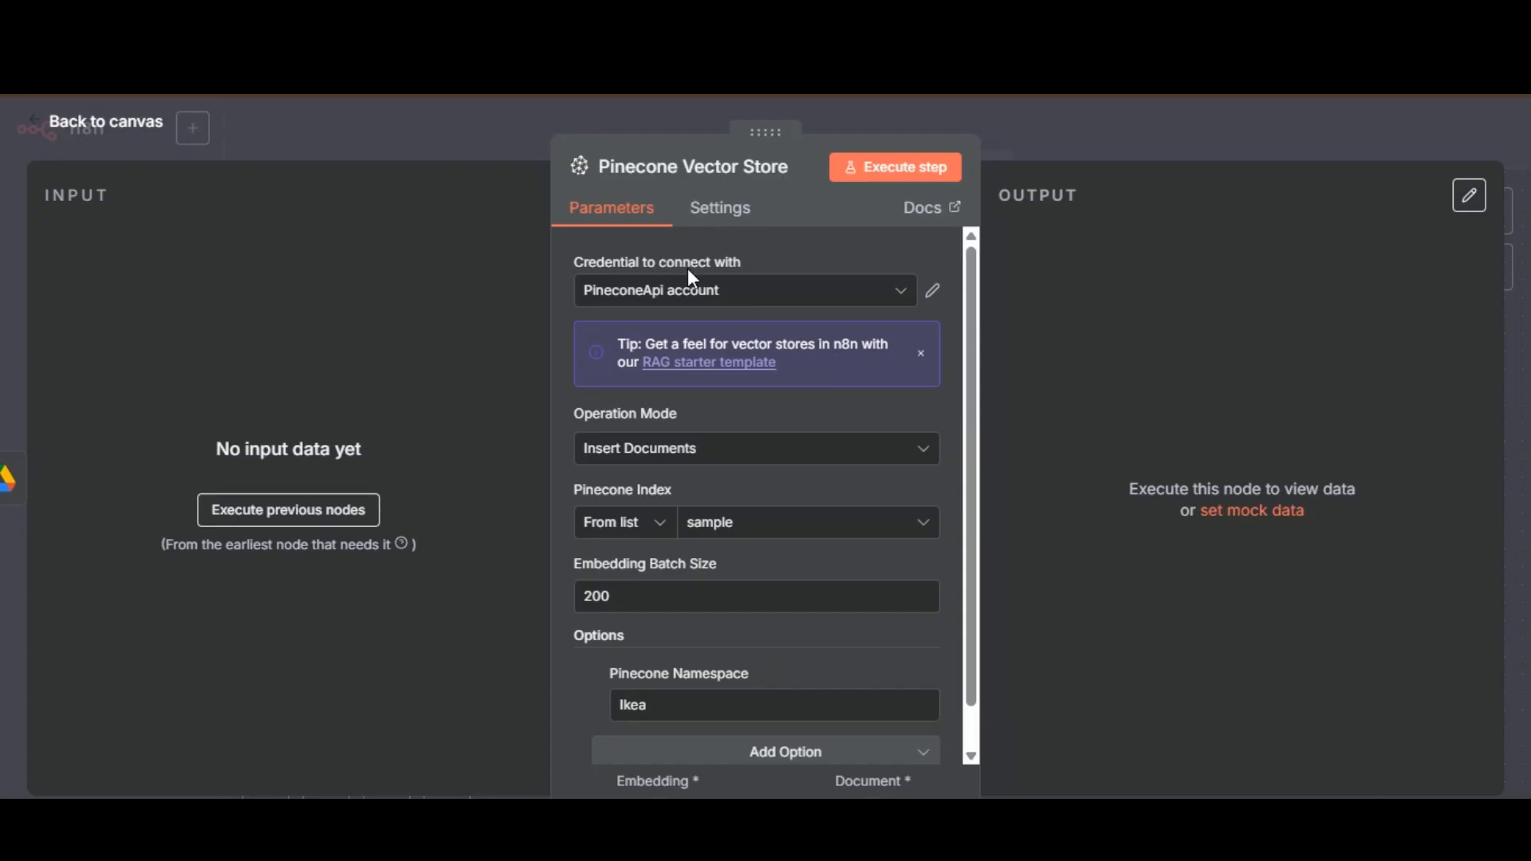
{"action": "left_click", "coordinate": [738, 299]}
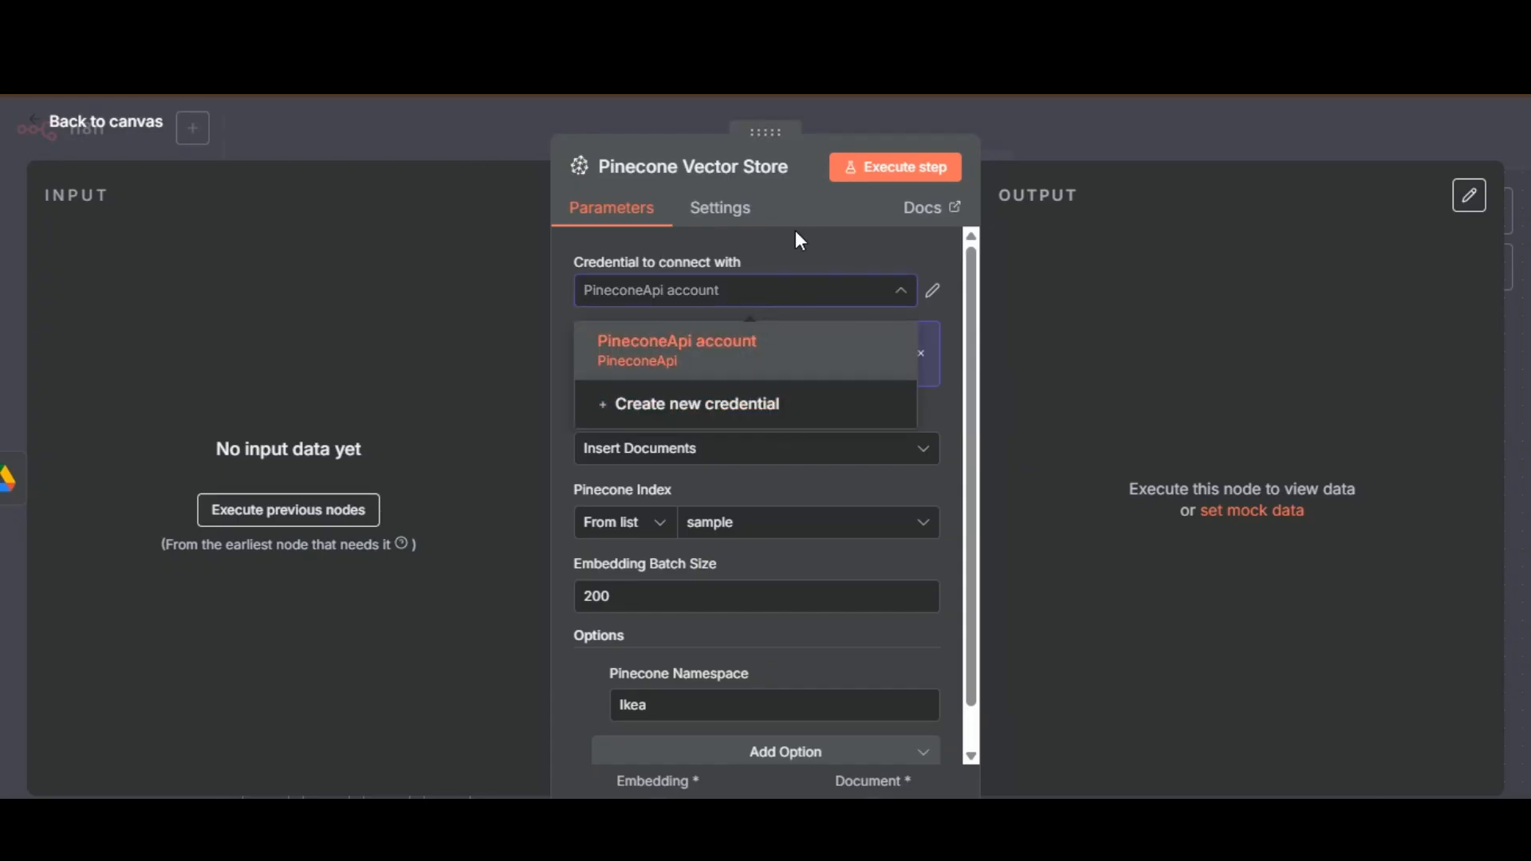
{"action": "left_click", "coordinate": [760, 253]}
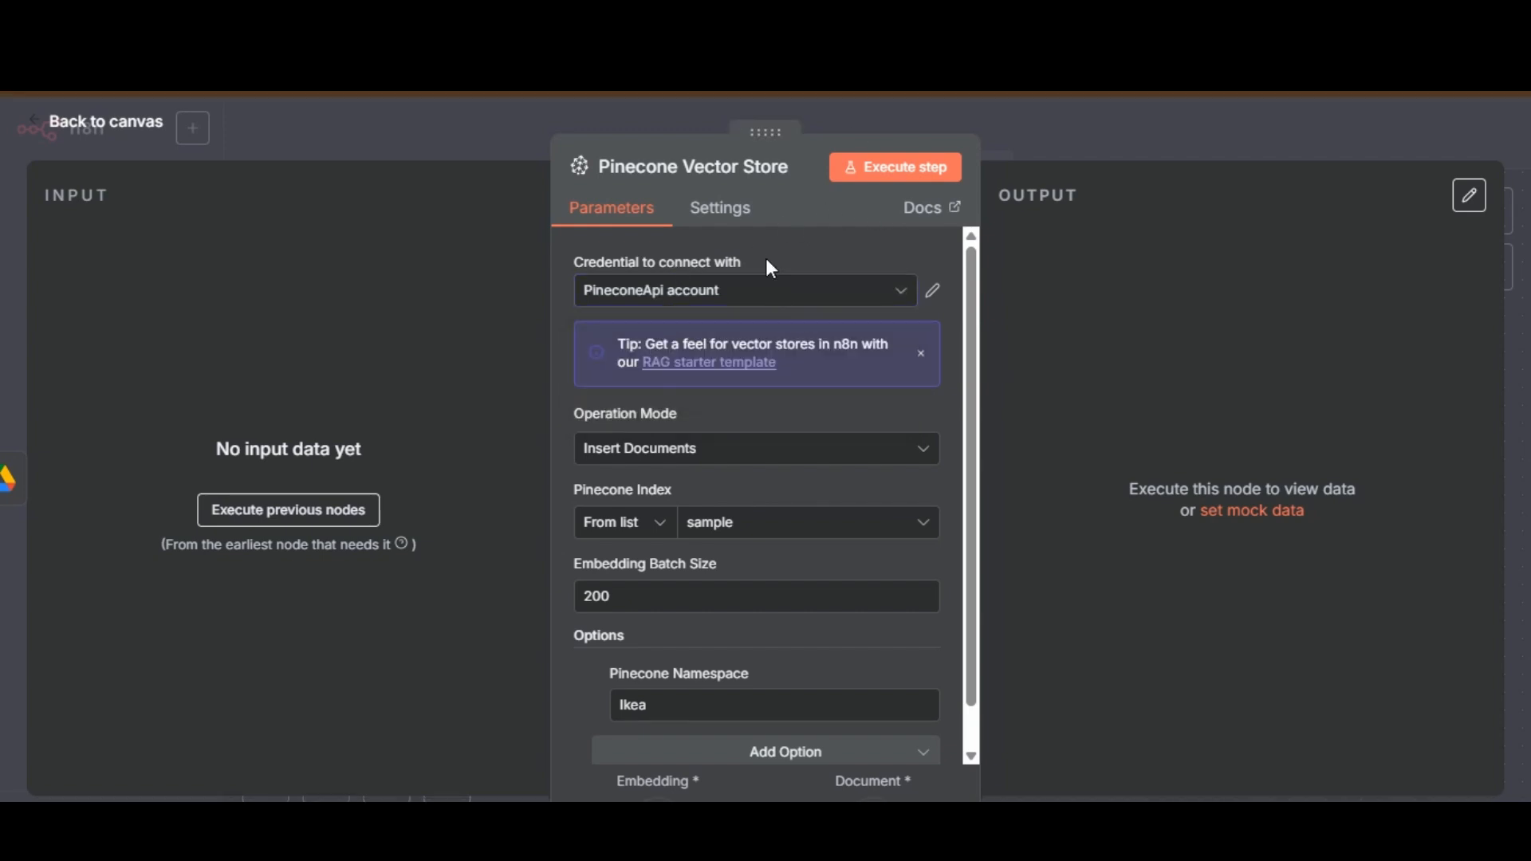
{"action": "left_click", "coordinate": [796, 451]}
{"action": "left_click", "coordinate": [749, 421]}
Set the Pinecone Vector Store node's index to project, check its namespace option and return to the canvas.
{"action": "left_click", "coordinate": [971, 754]}
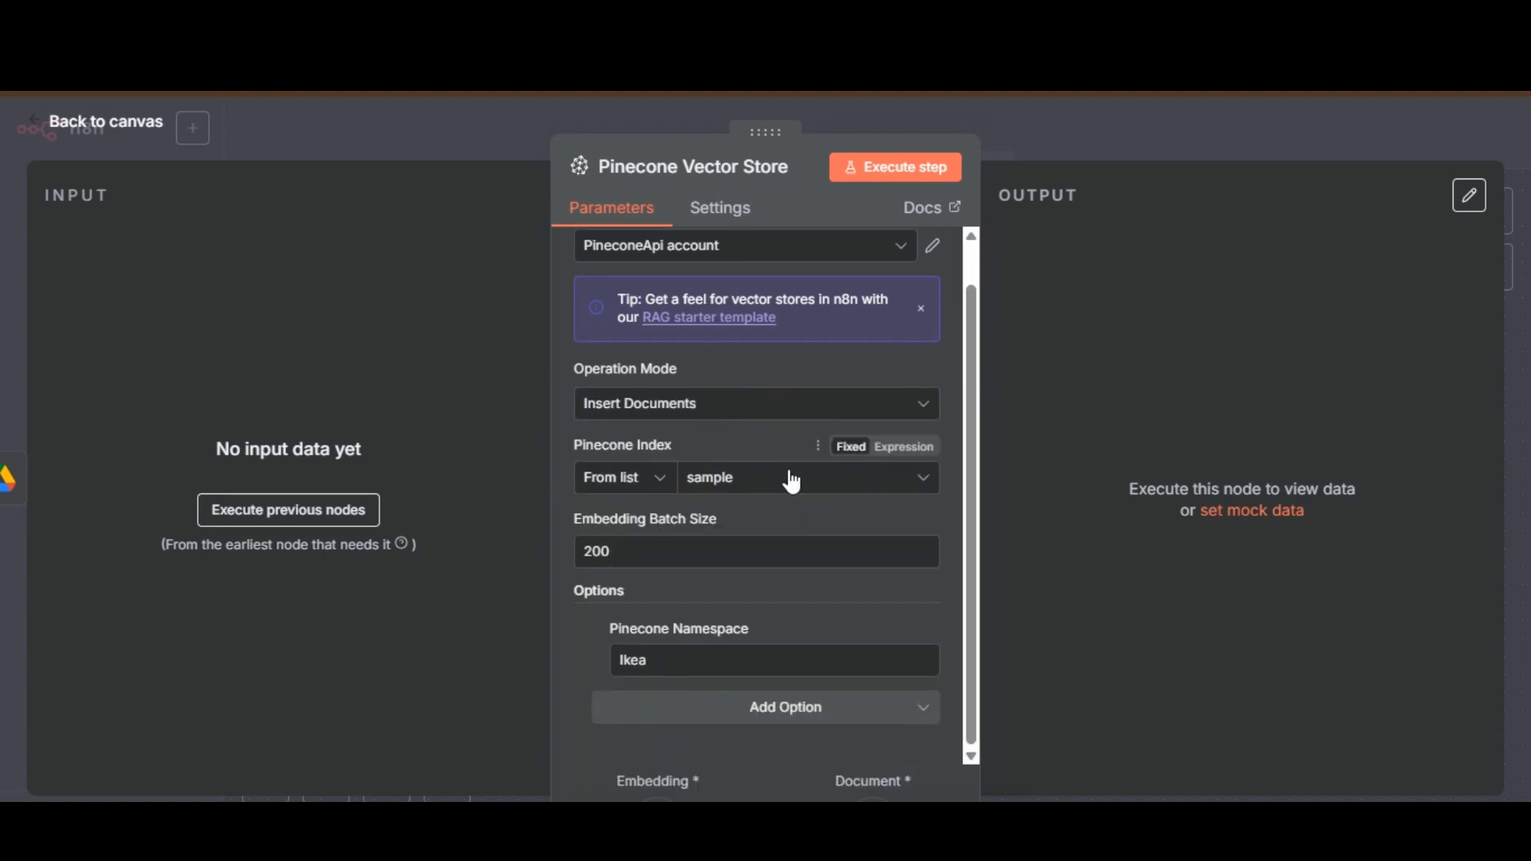
{"action": "left_click", "coordinate": [770, 479]}
{"action": "left_click", "coordinate": [972, 237]}
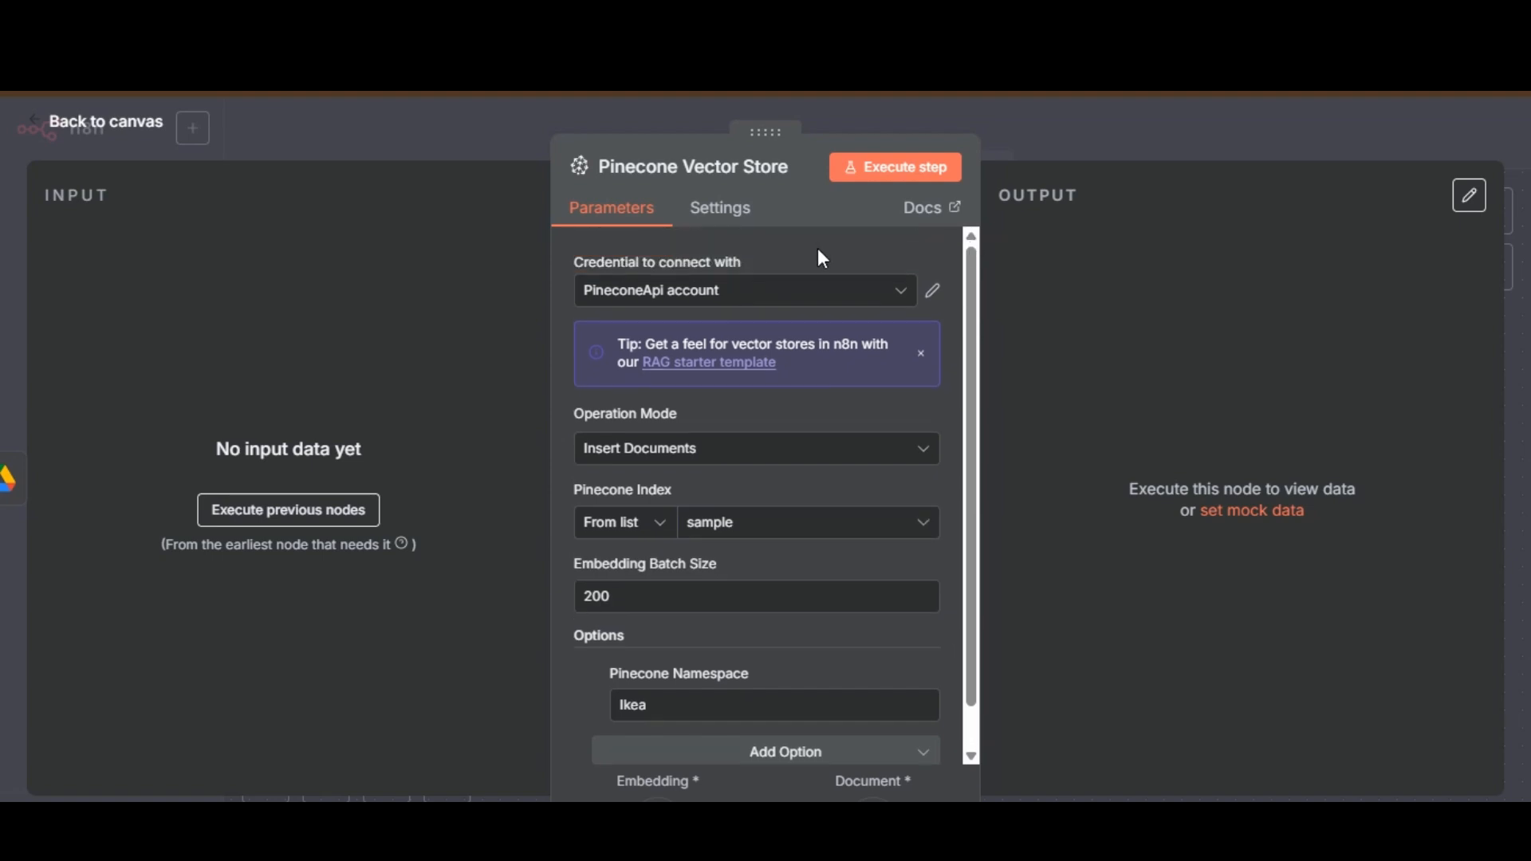
{"action": "left_click", "coordinate": [822, 524]}
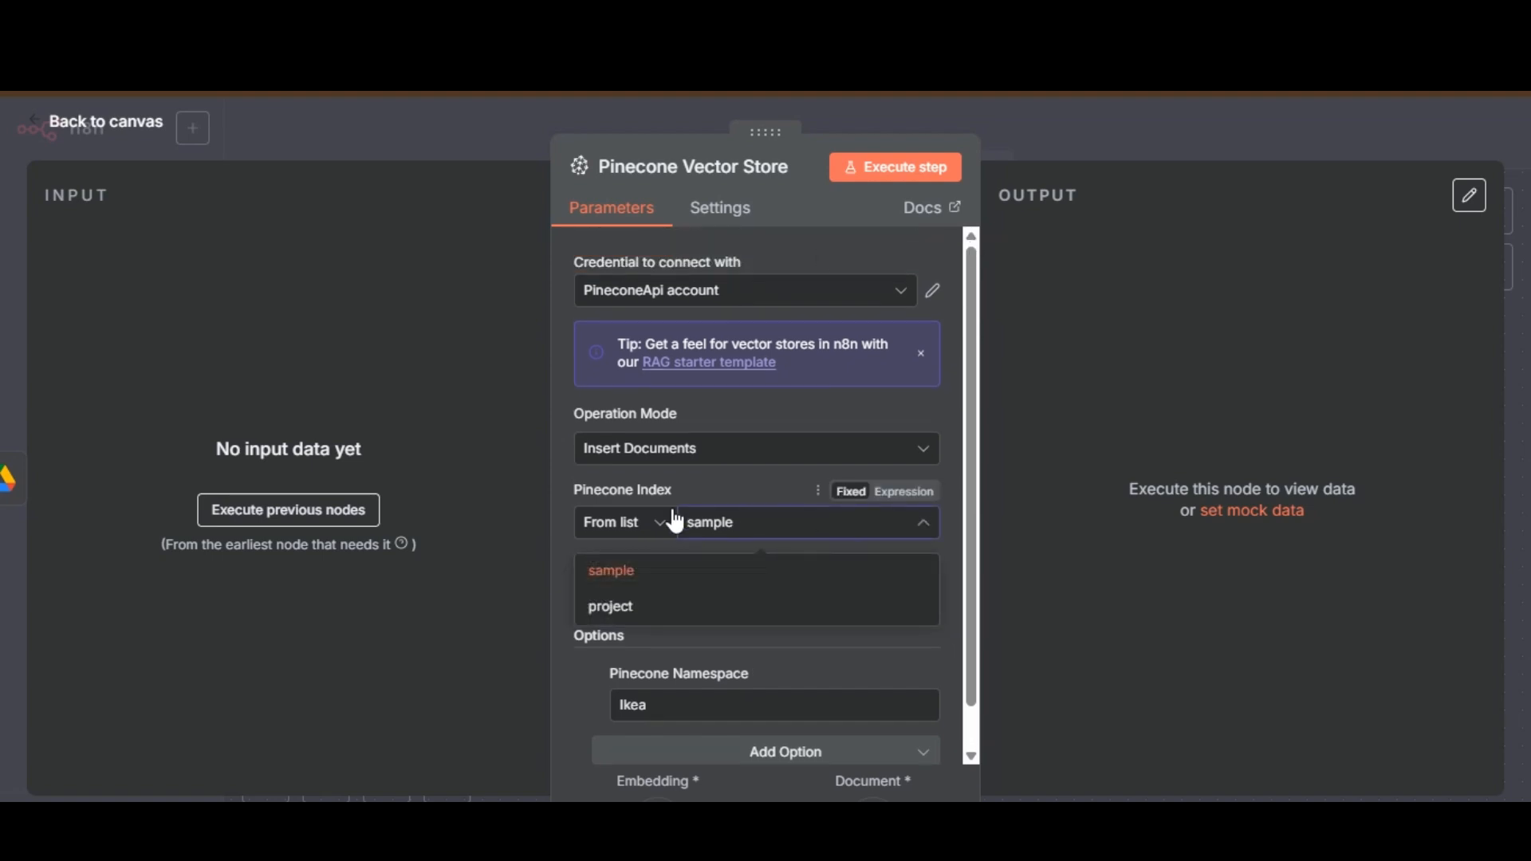
{"action": "left_click", "coordinate": [724, 616]}
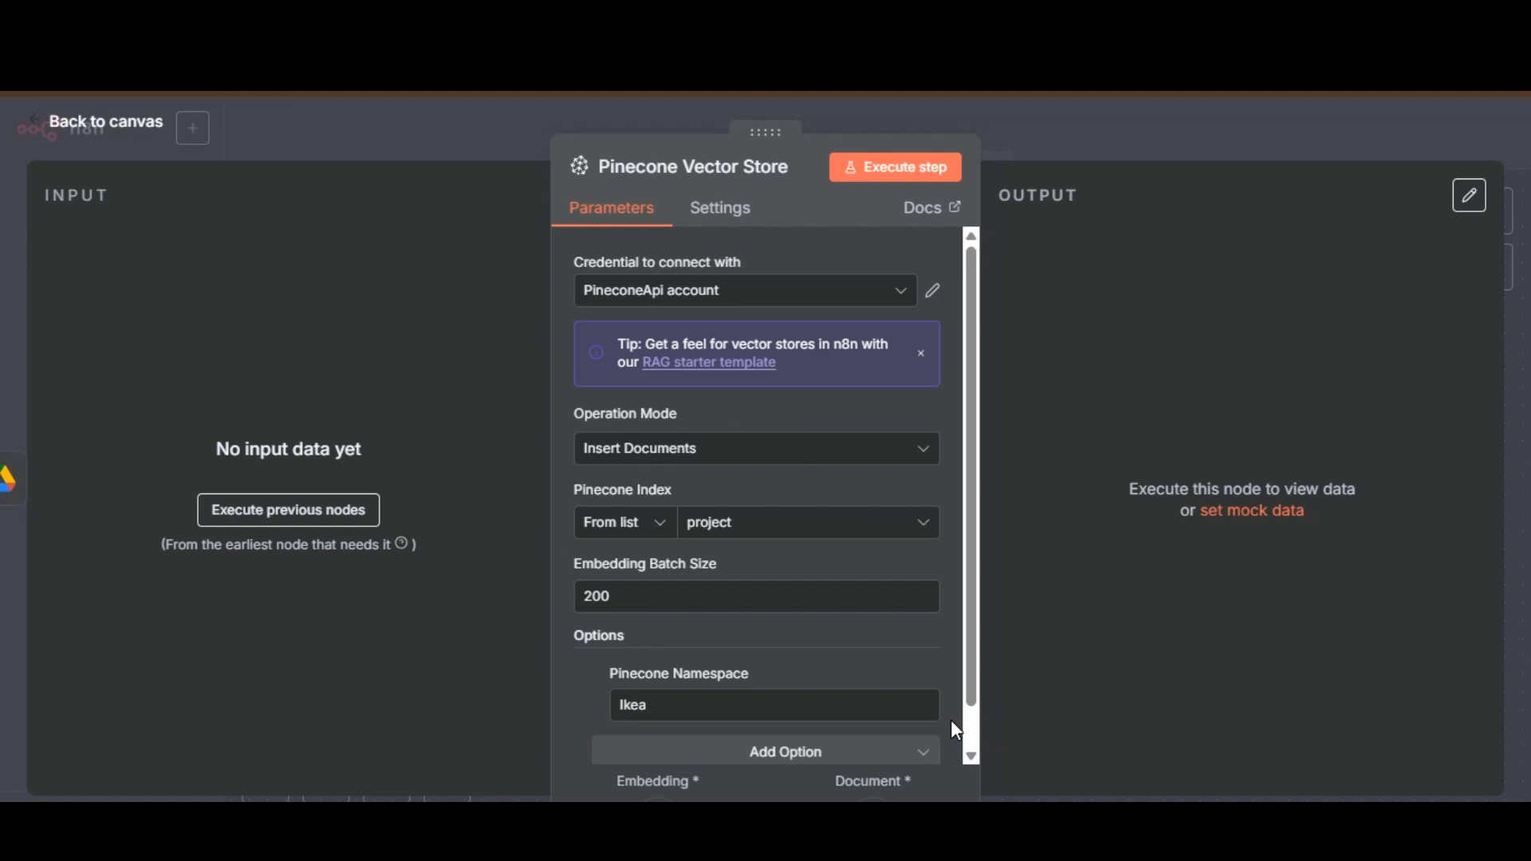
{"action": "left_click", "coordinate": [677, 707]}
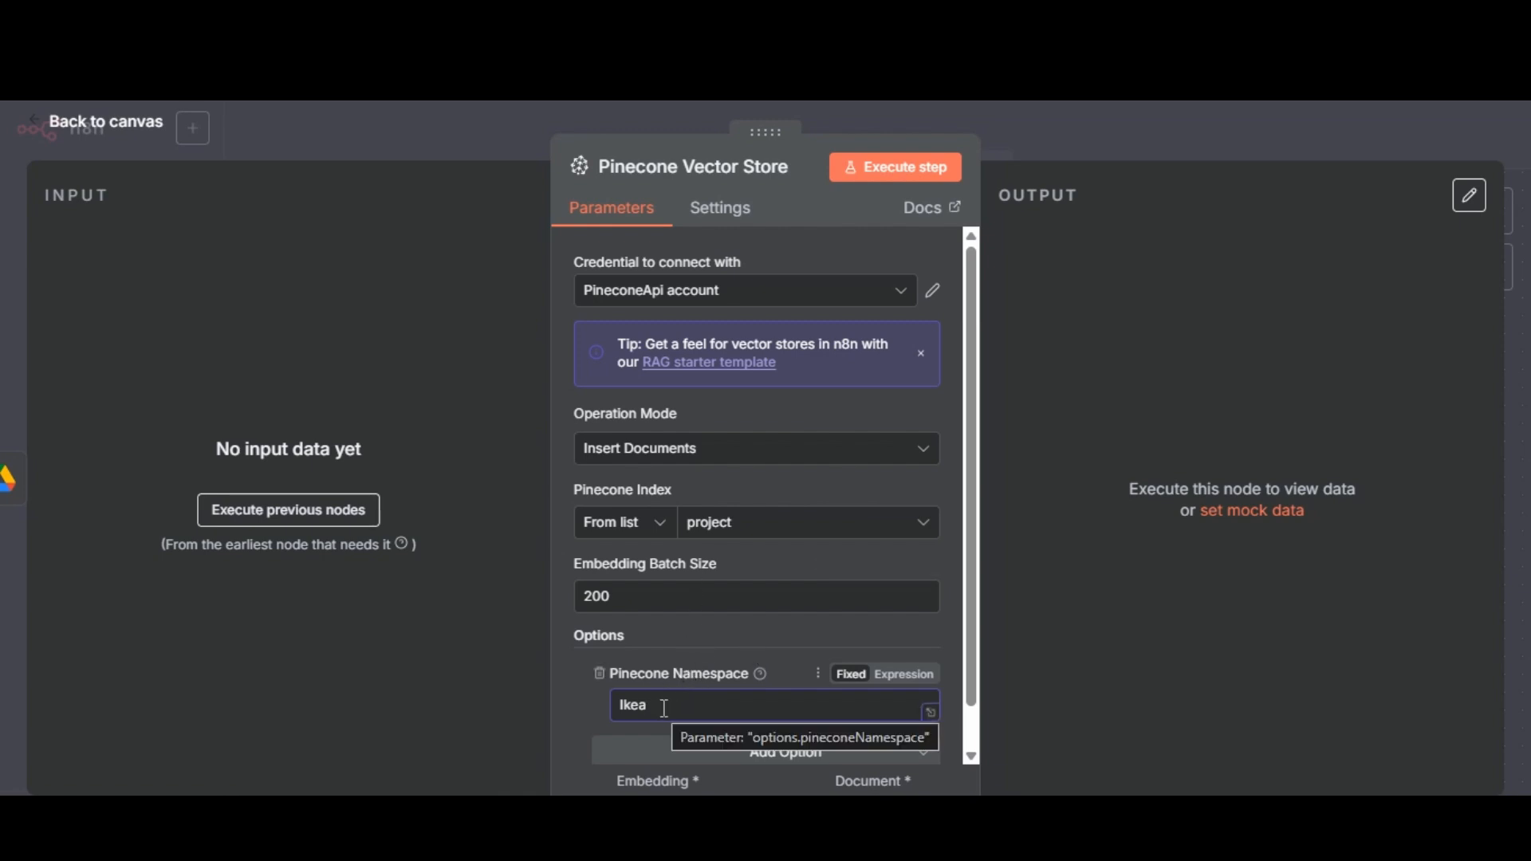
{"action": "key", "text": "Escape"}
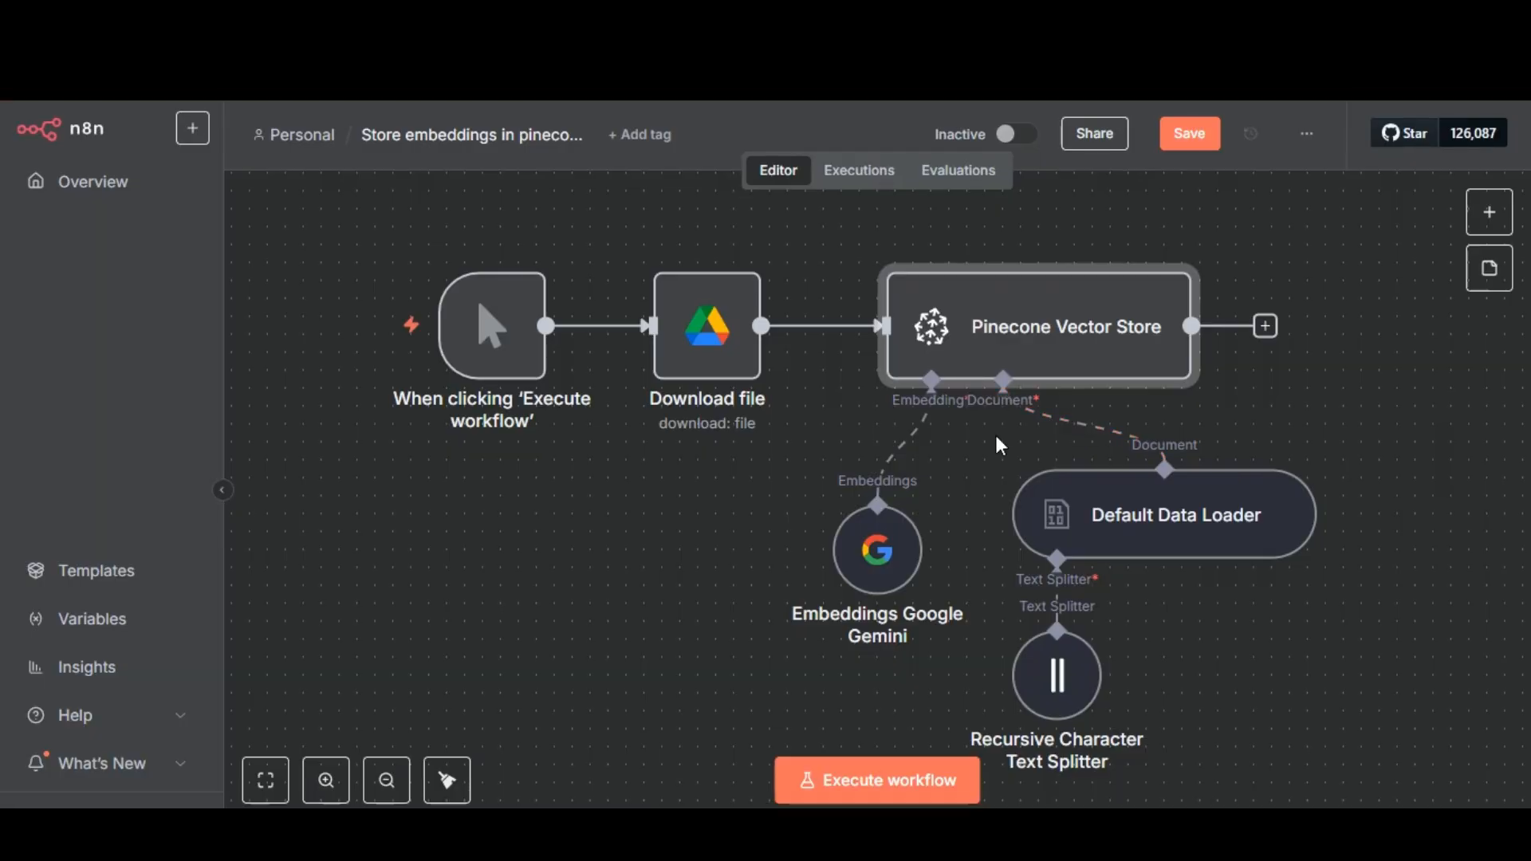
Review the Default Data Loader's data type and mode options and the Recursive Character Text Splitter's chunk settings.
{"action": "double_click", "coordinate": [1233, 520]}
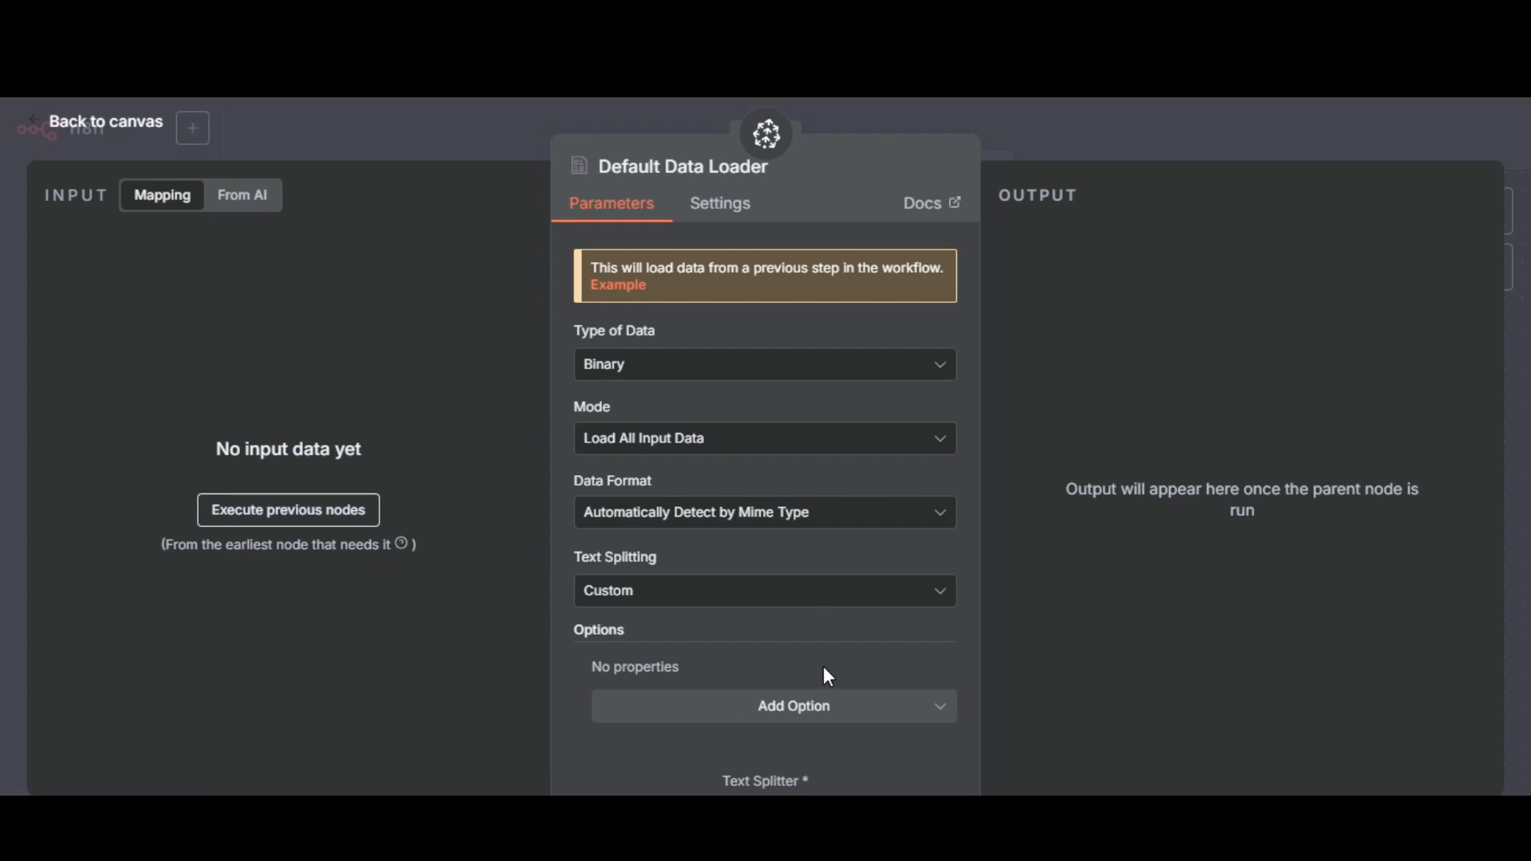
{"action": "left_click", "coordinate": [752, 368]}
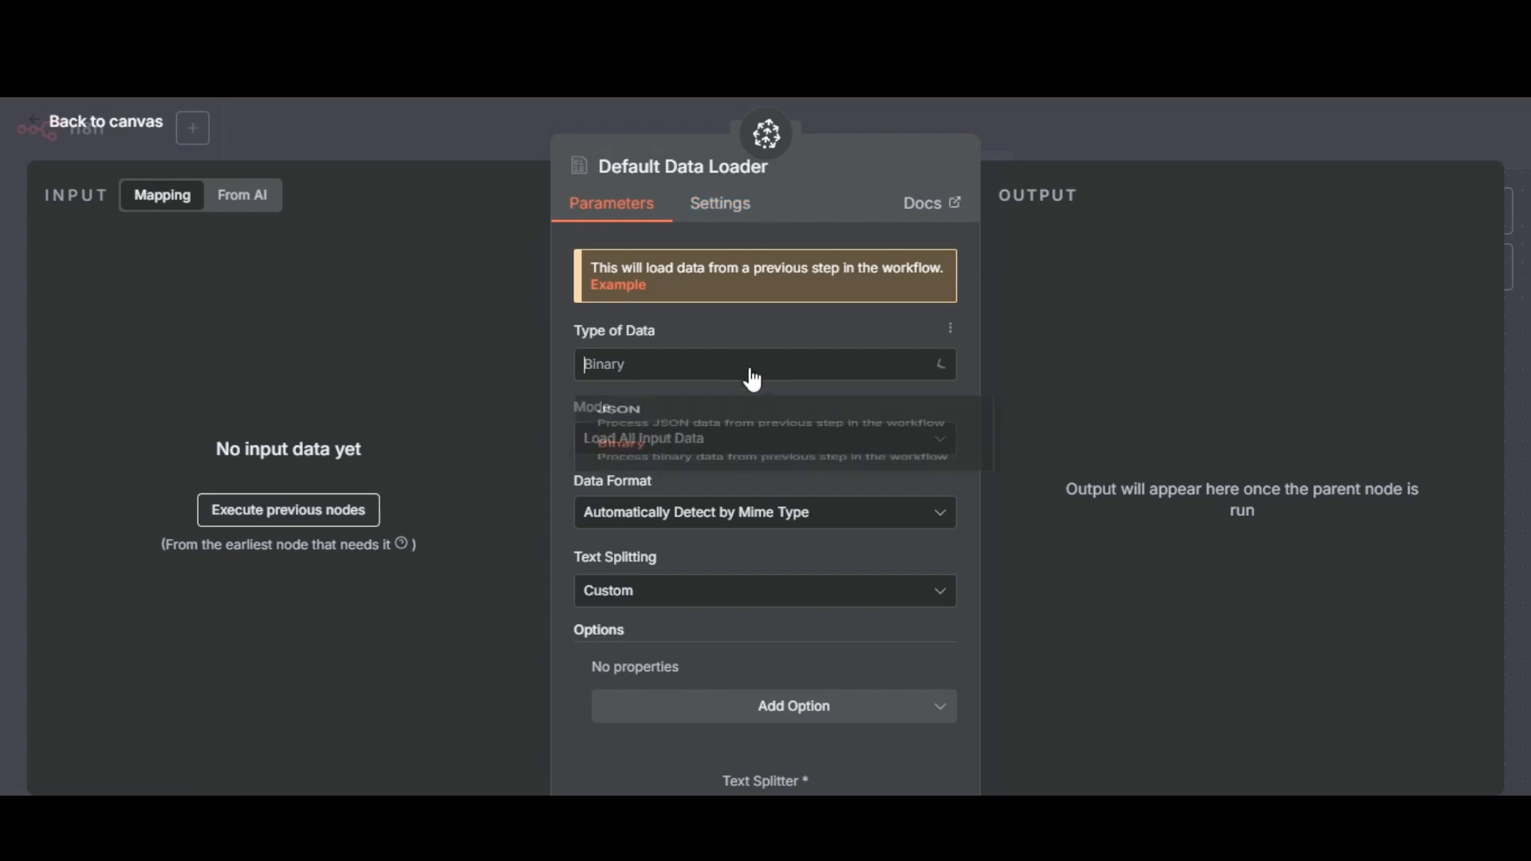
{"action": "left_click", "coordinate": [745, 315]}
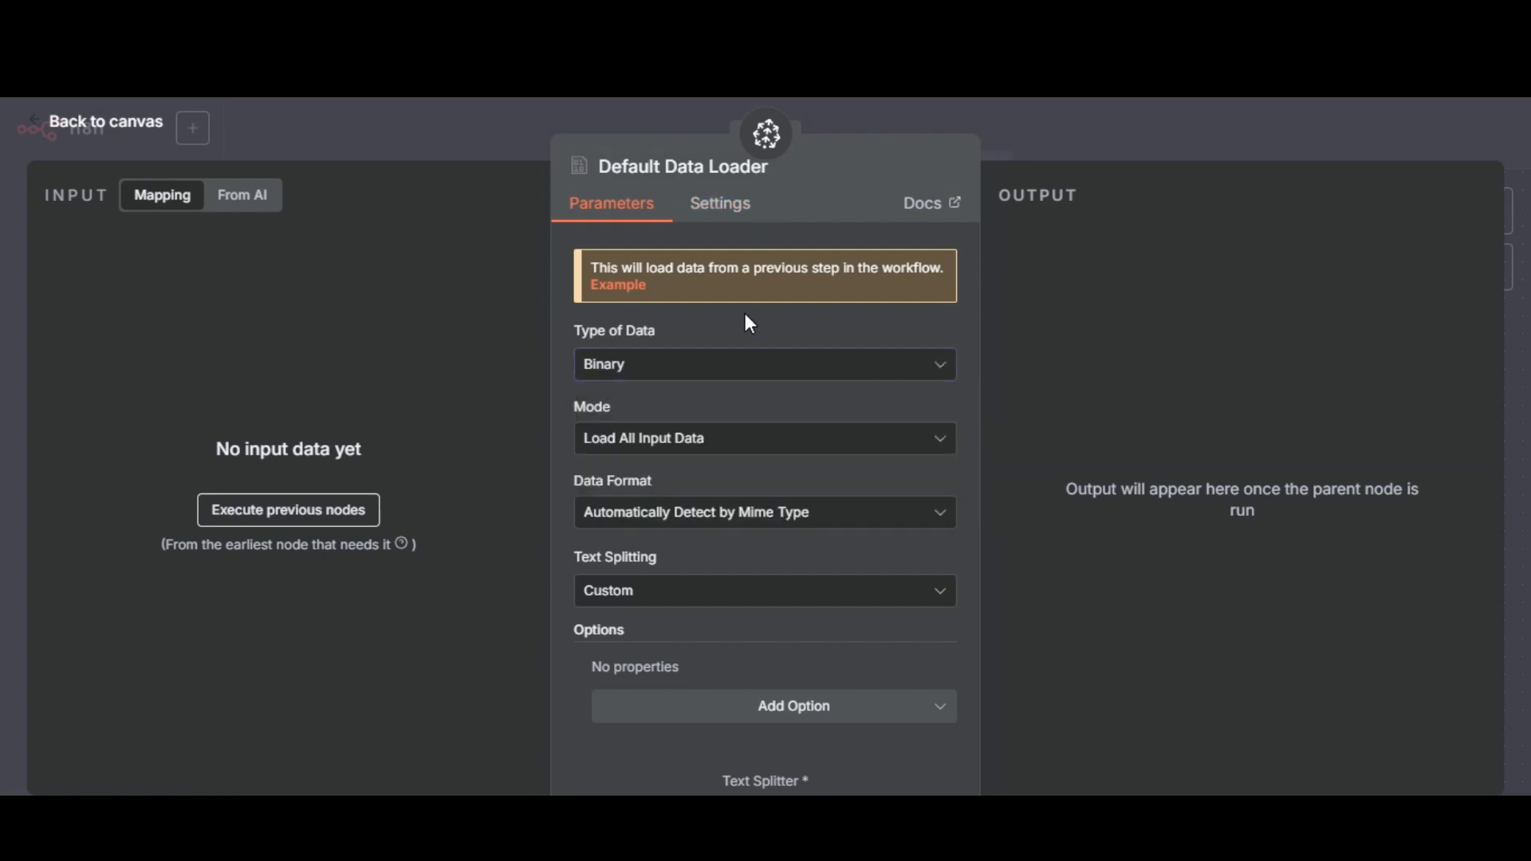
{"action": "left_click", "coordinate": [751, 447]}
{"action": "left_click", "coordinate": [724, 397]}
{"action": "left_click", "coordinate": [1122, 145]}
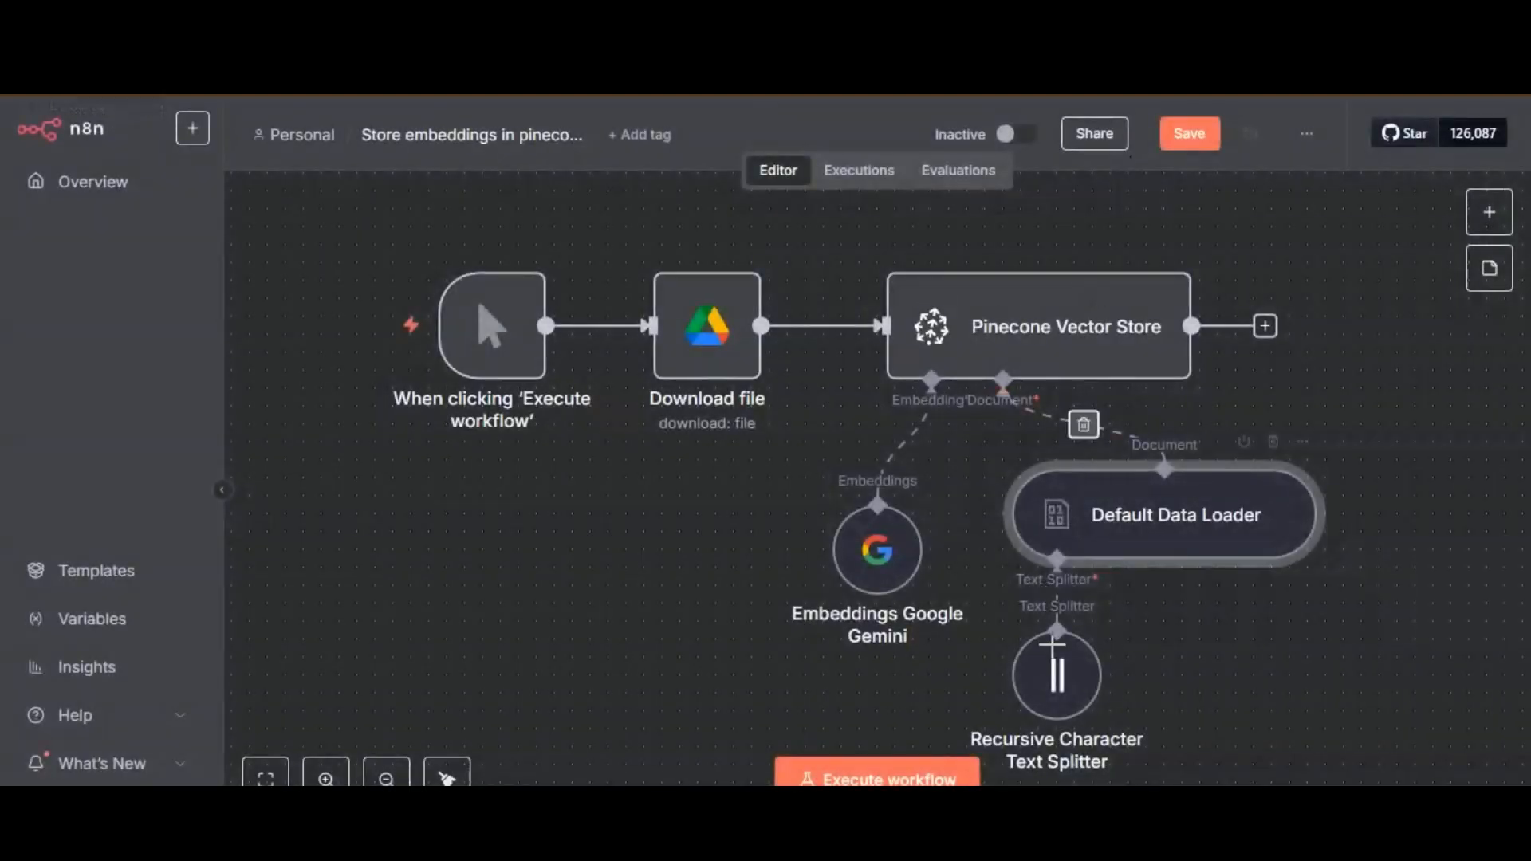
{"action": "double_click", "coordinate": [1057, 682]}
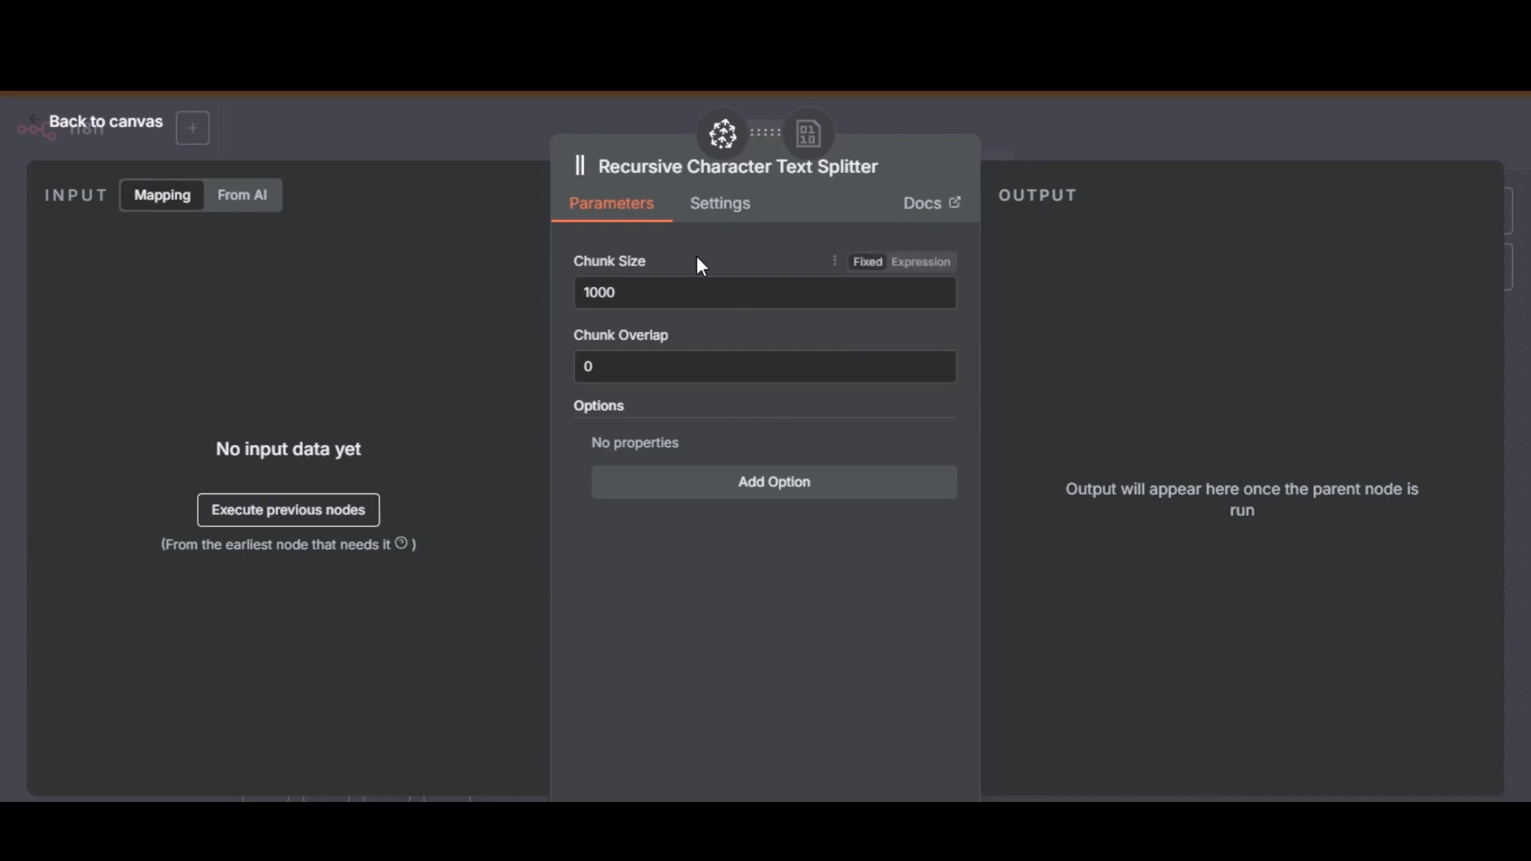
{"action": "left_click", "coordinate": [1119, 123]}
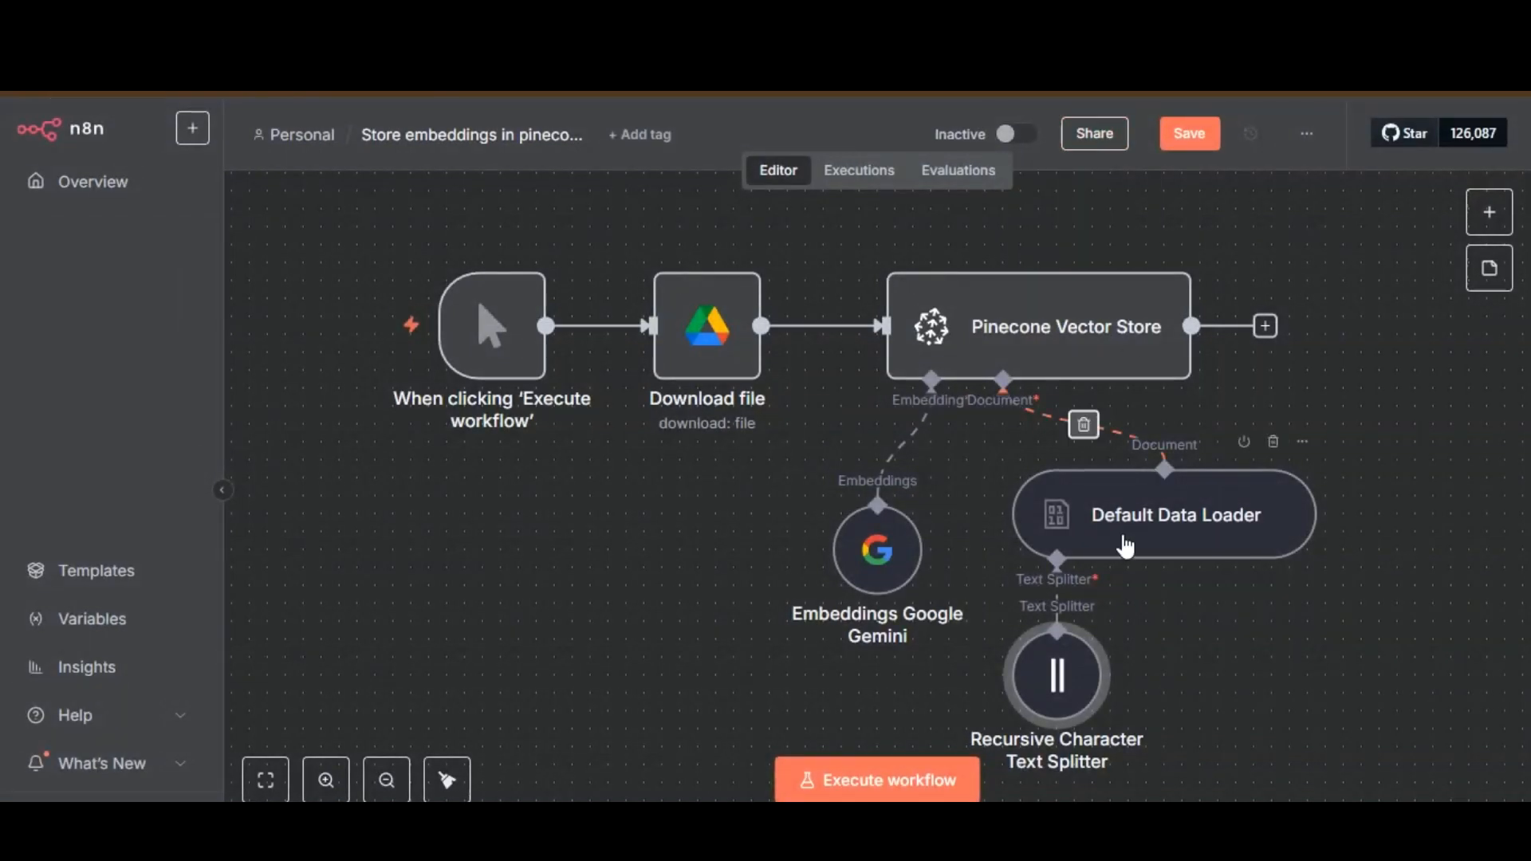
Check the Embeddings Google Gemini node's credential and choose models/gemini-embedding-001 as its model.
{"action": "double_click", "coordinate": [874, 550]}
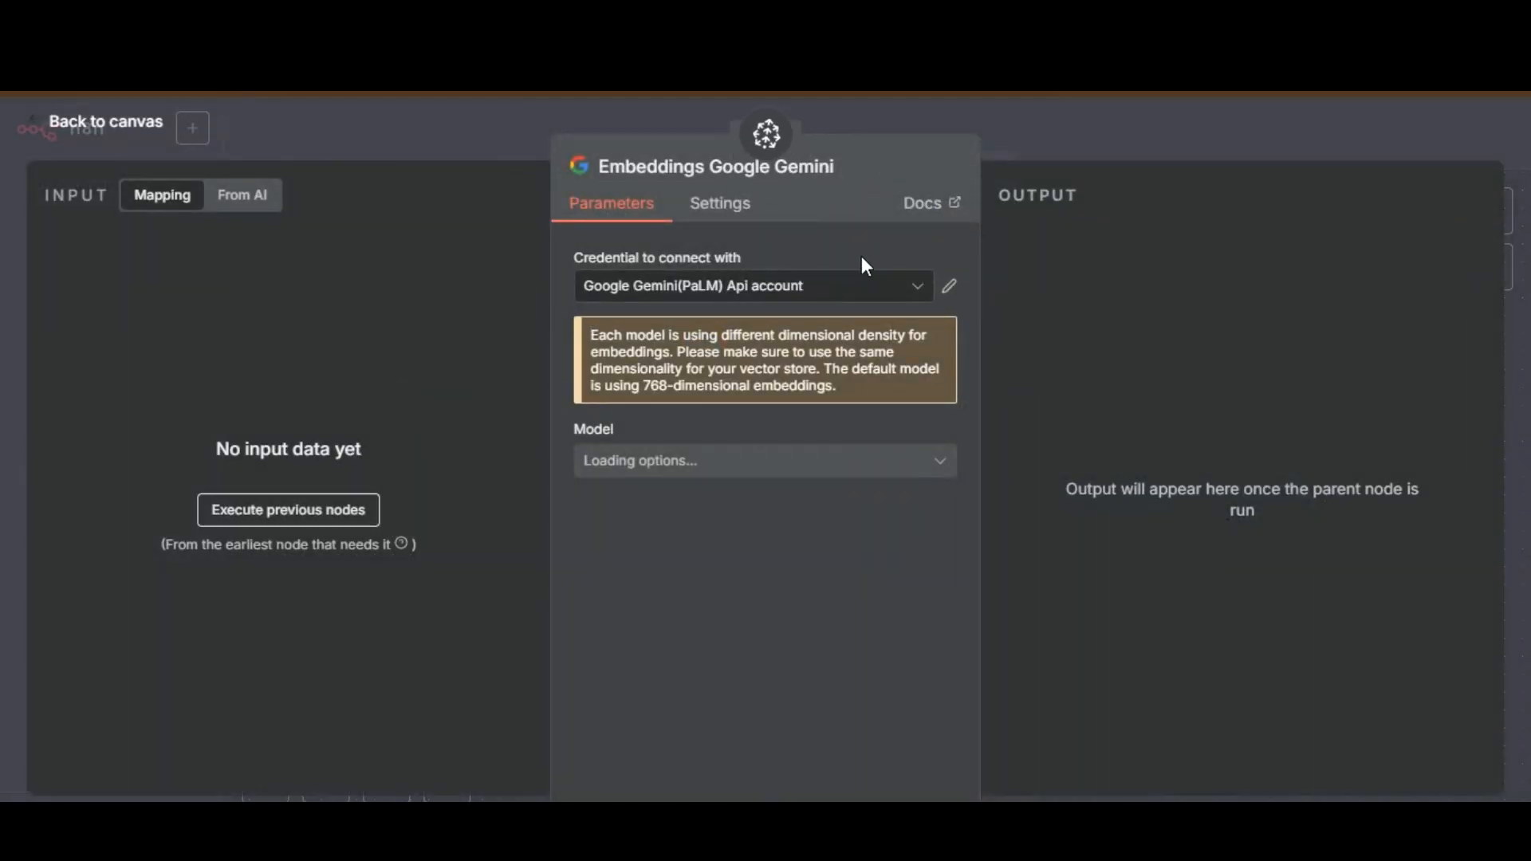
{"action": "left_click", "coordinate": [821, 295]}
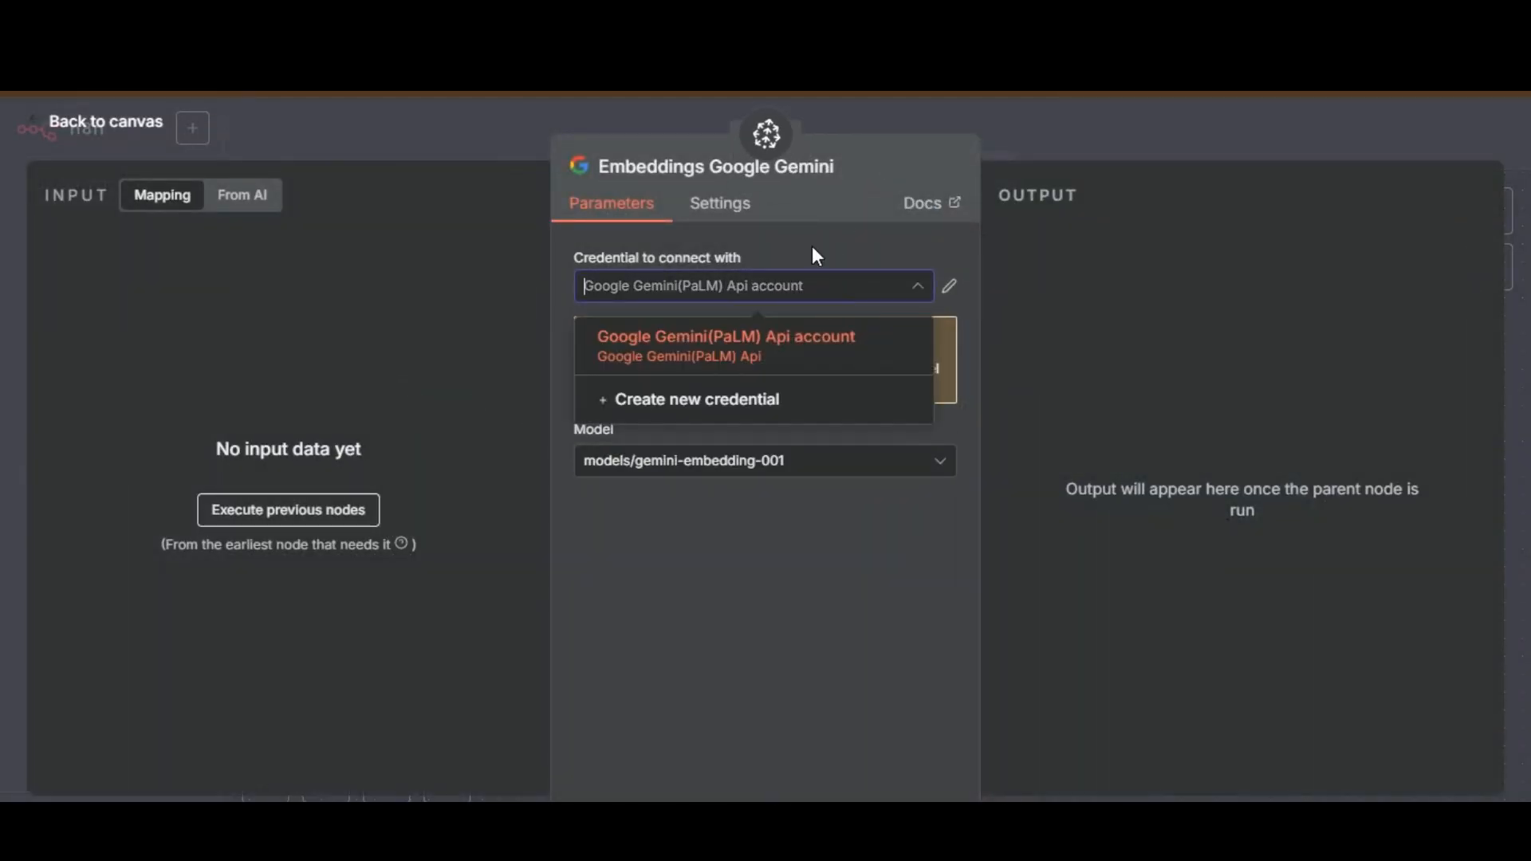
{"action": "left_click", "coordinate": [814, 251]}
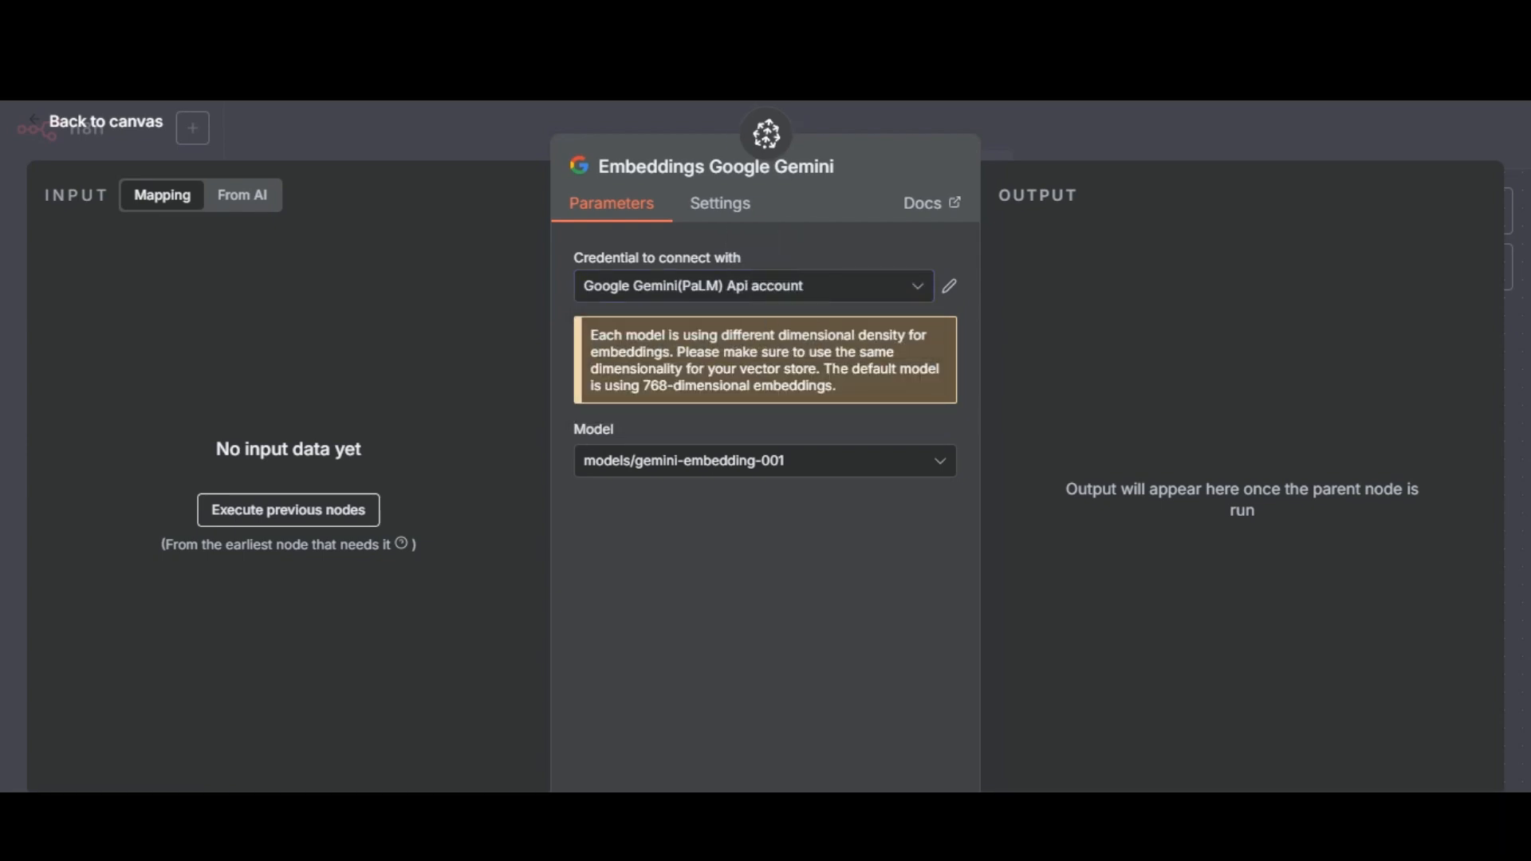
{"action": "left_click", "coordinate": [870, 289]}
{"action": "left_click", "coordinate": [801, 244]}
{"action": "left_click", "coordinate": [804, 469]}
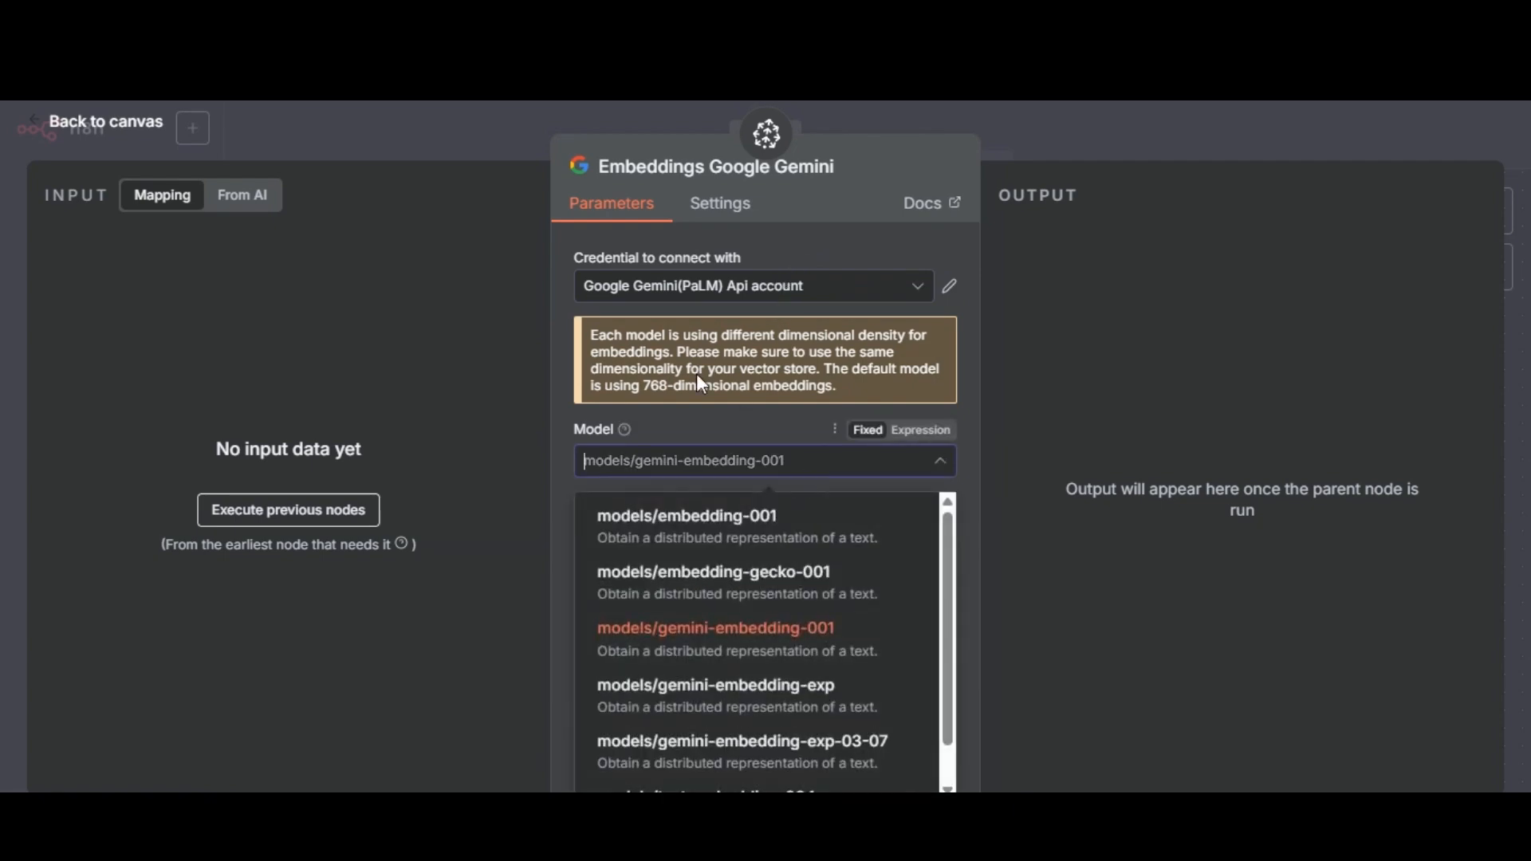
{"action": "left_click", "coordinate": [874, 646]}
{"action": "left_click", "coordinate": [1193, 123]}
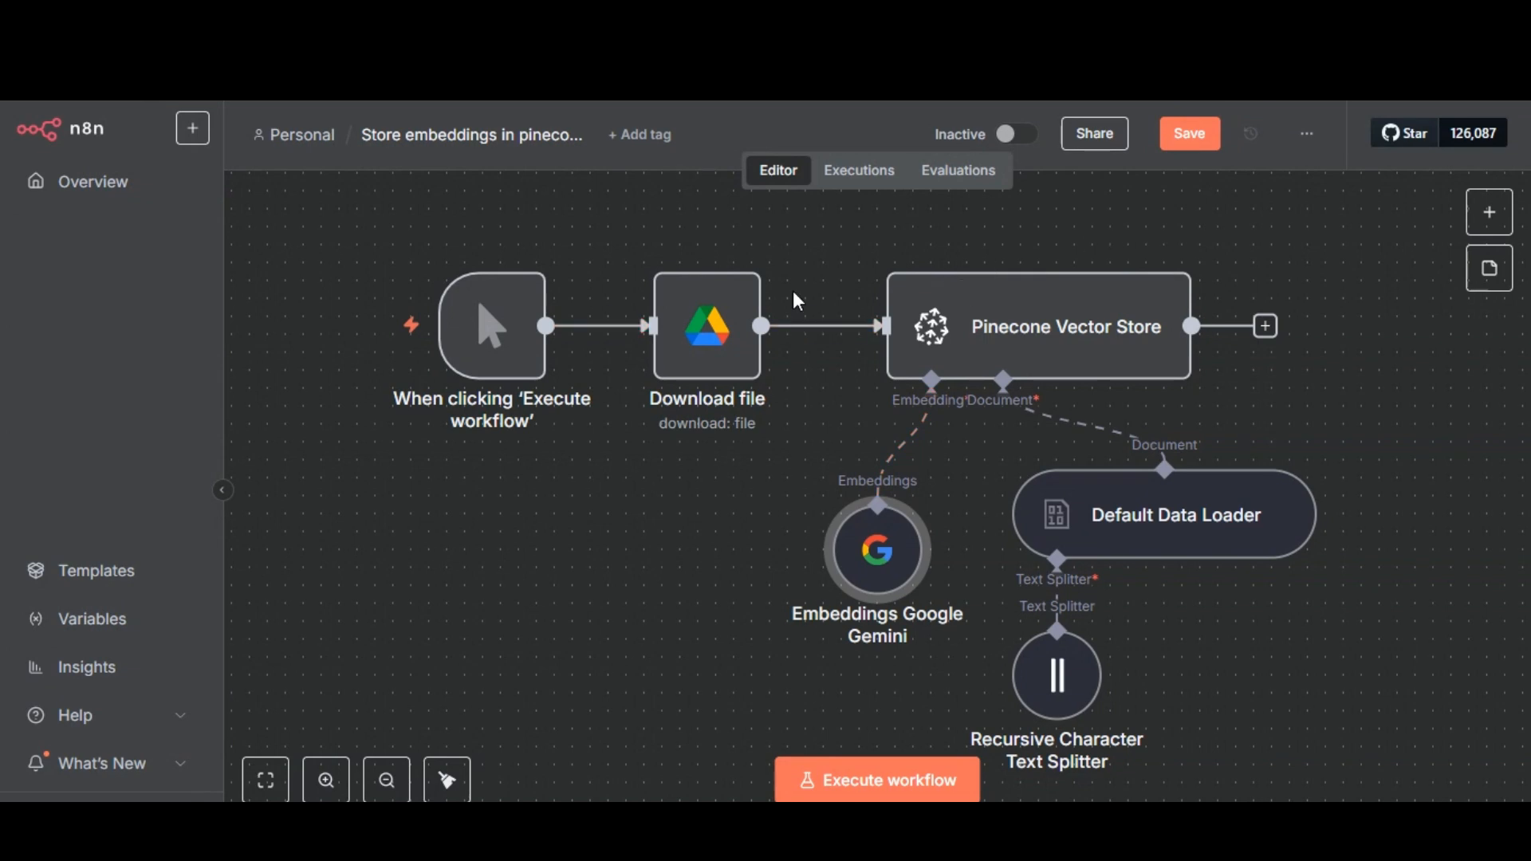
Execute the embeddings workflow and save it while leaving for the Personal workflow list.
{"action": "left_click", "coordinate": [842, 777]}
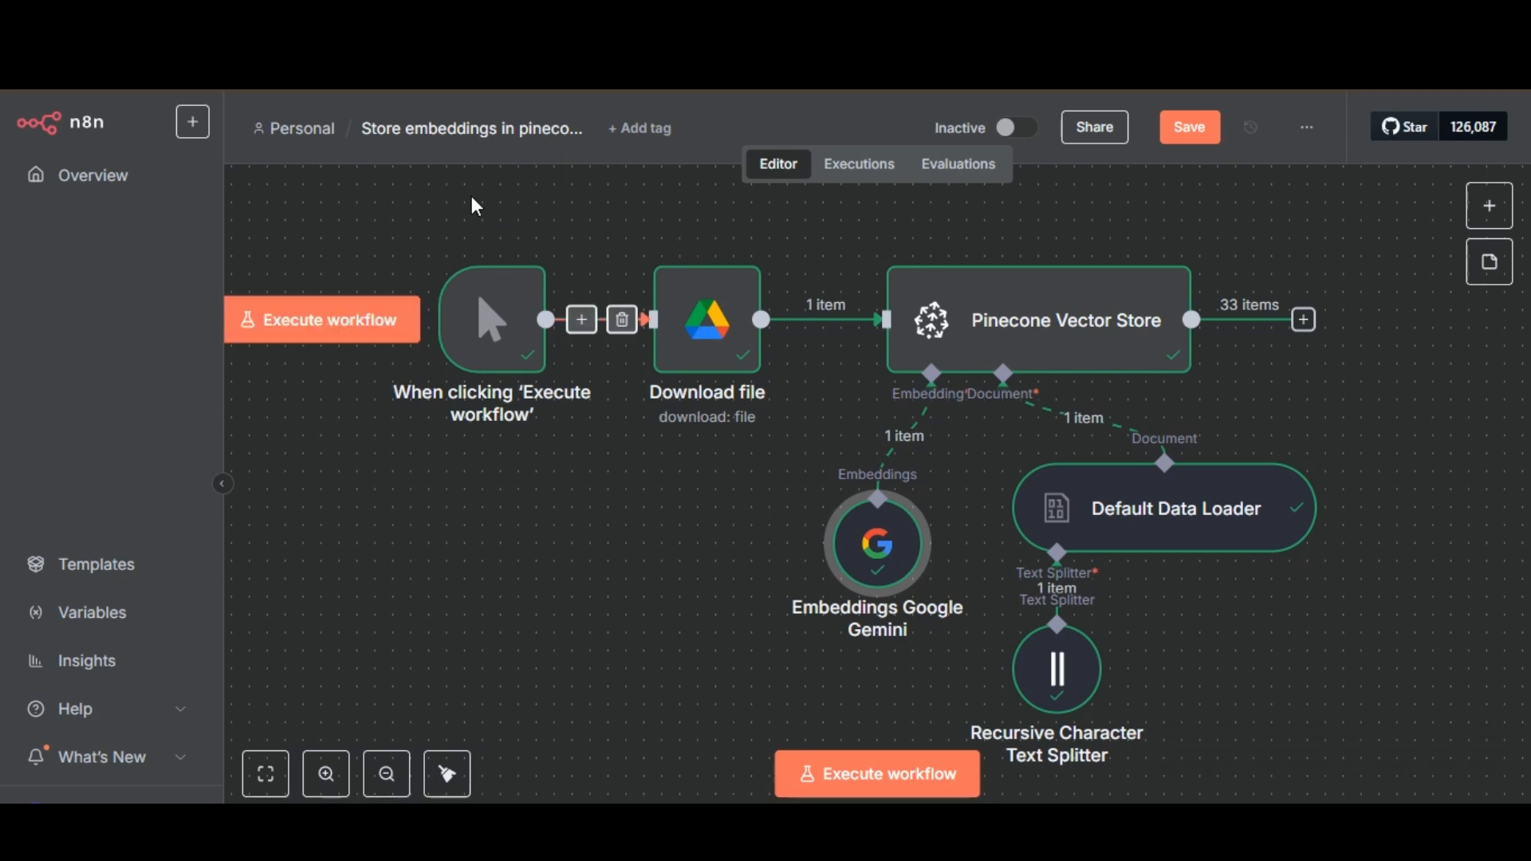
{"action": "left_click", "coordinate": [307, 131]}
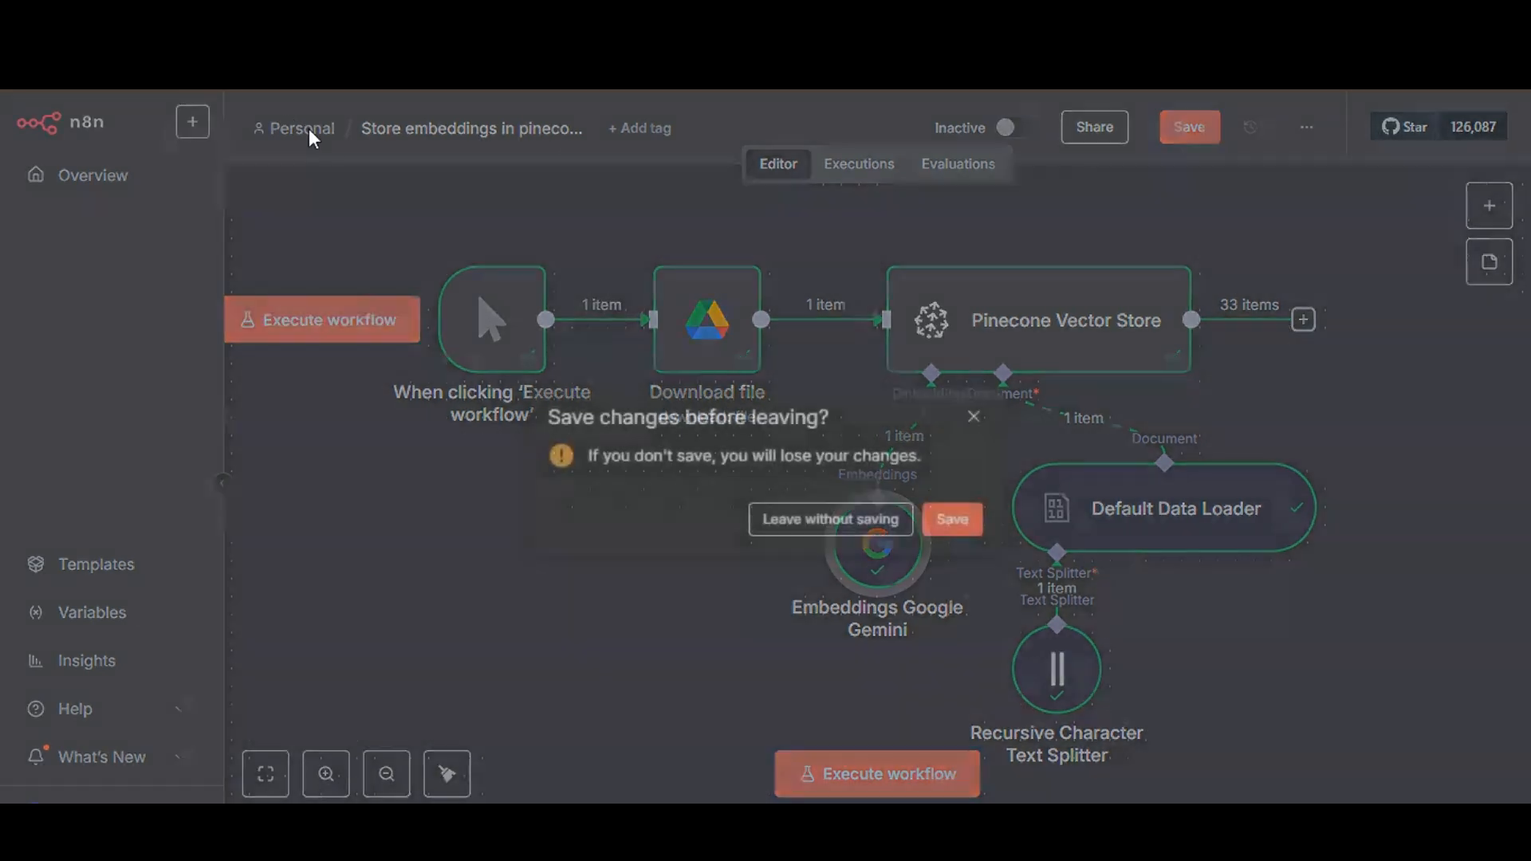
{"action": "left_click", "coordinate": [953, 520]}
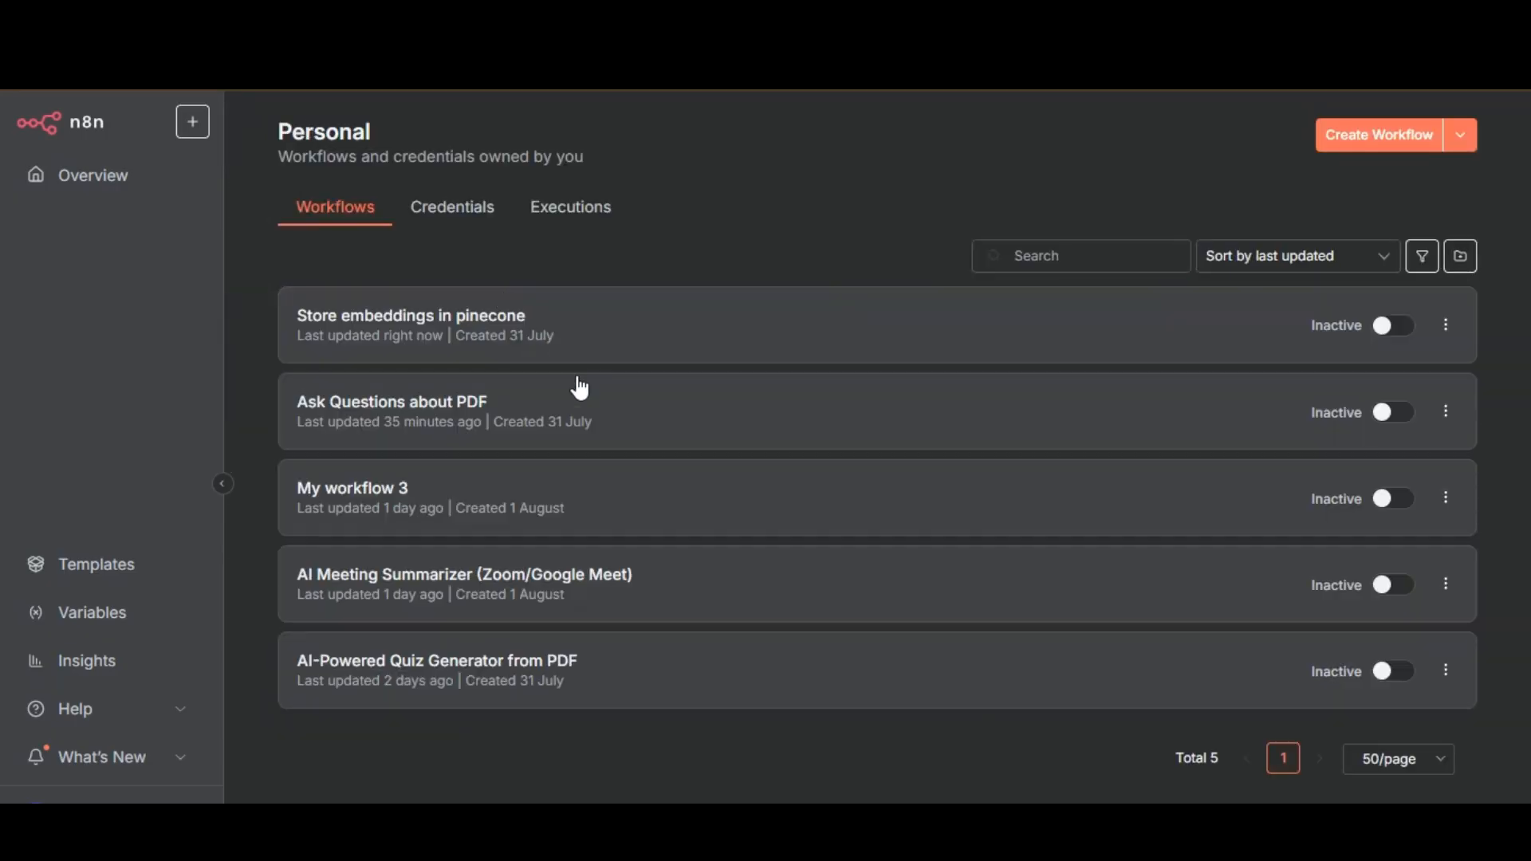
Open the Ask Questions about PDF workflow and check its chat message trigger node.
{"action": "left_click", "coordinate": [571, 429]}
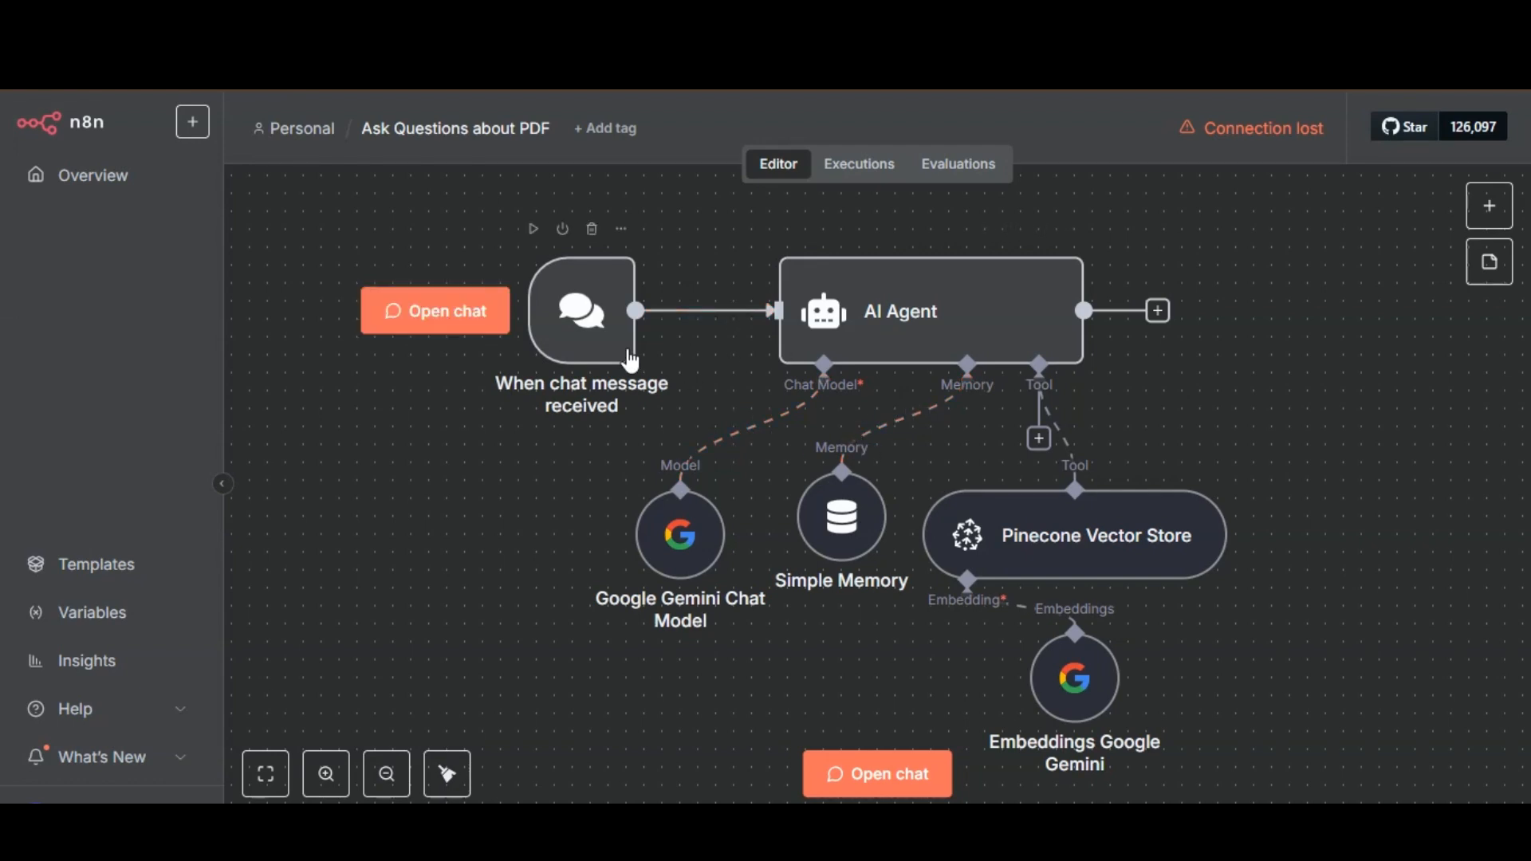
{"action": "double_click", "coordinate": [581, 311]}
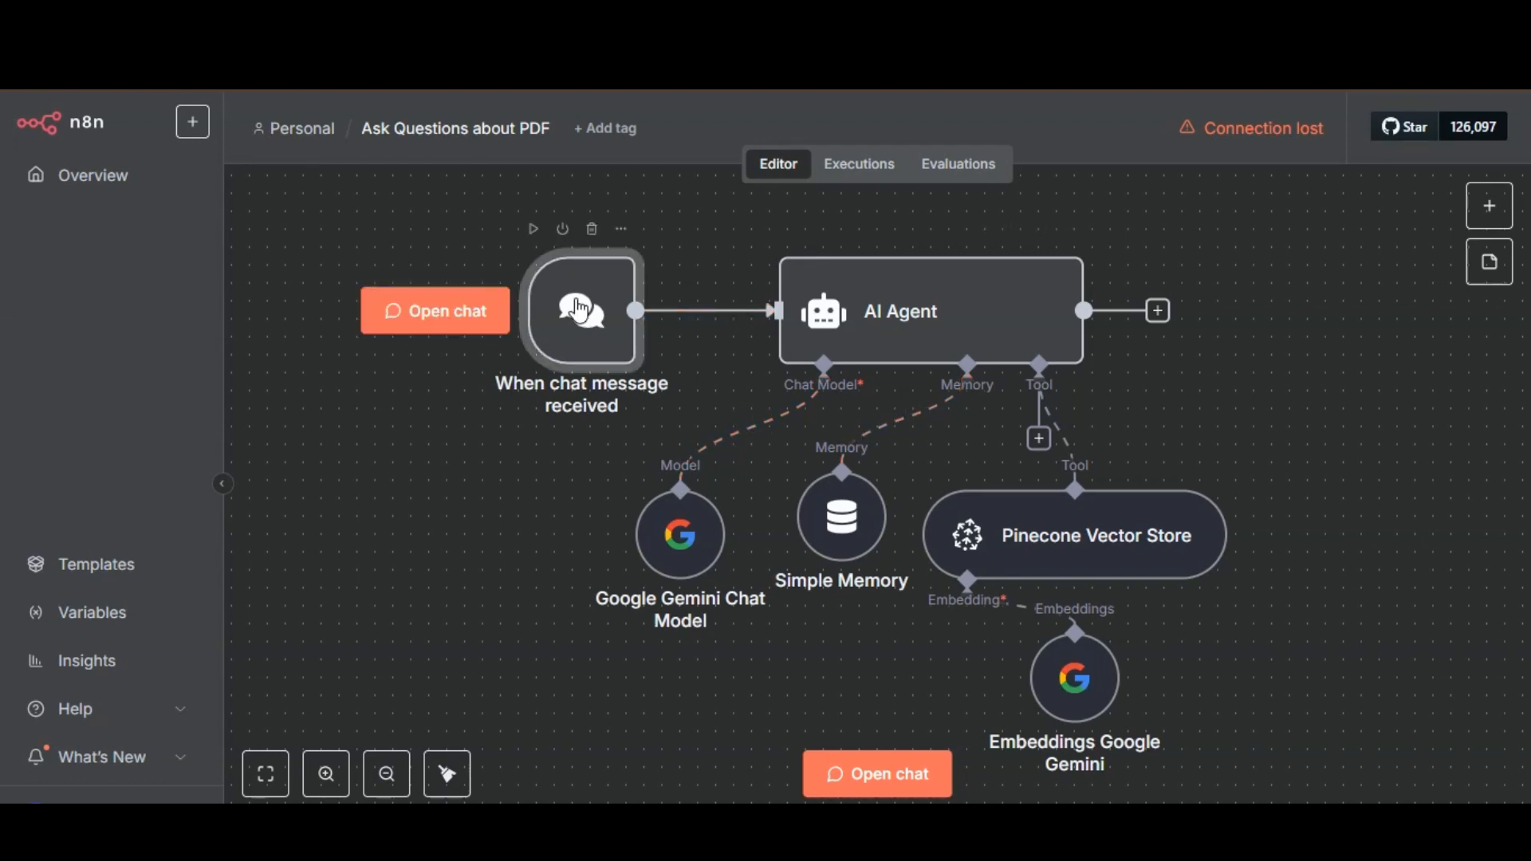
{"action": "left_click", "coordinate": [719, 143]}
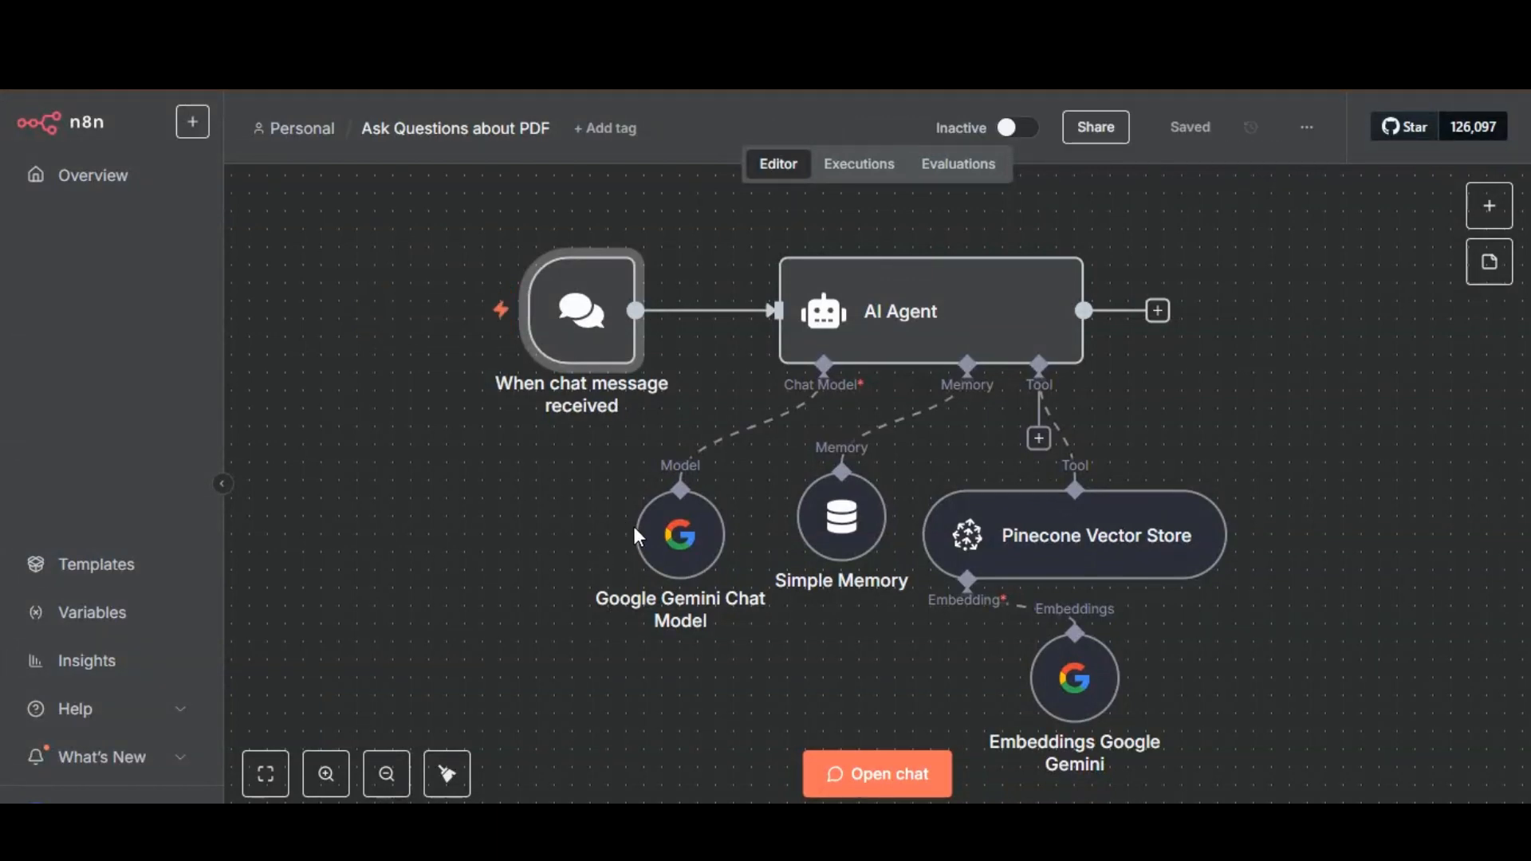
Open the AI Agent node and choose Connected Chat Trigger Node as the source for its prompt.
{"action": "mouse_move", "coordinate": [619, 405]}
{"action": "double_click", "coordinate": [907, 316]}
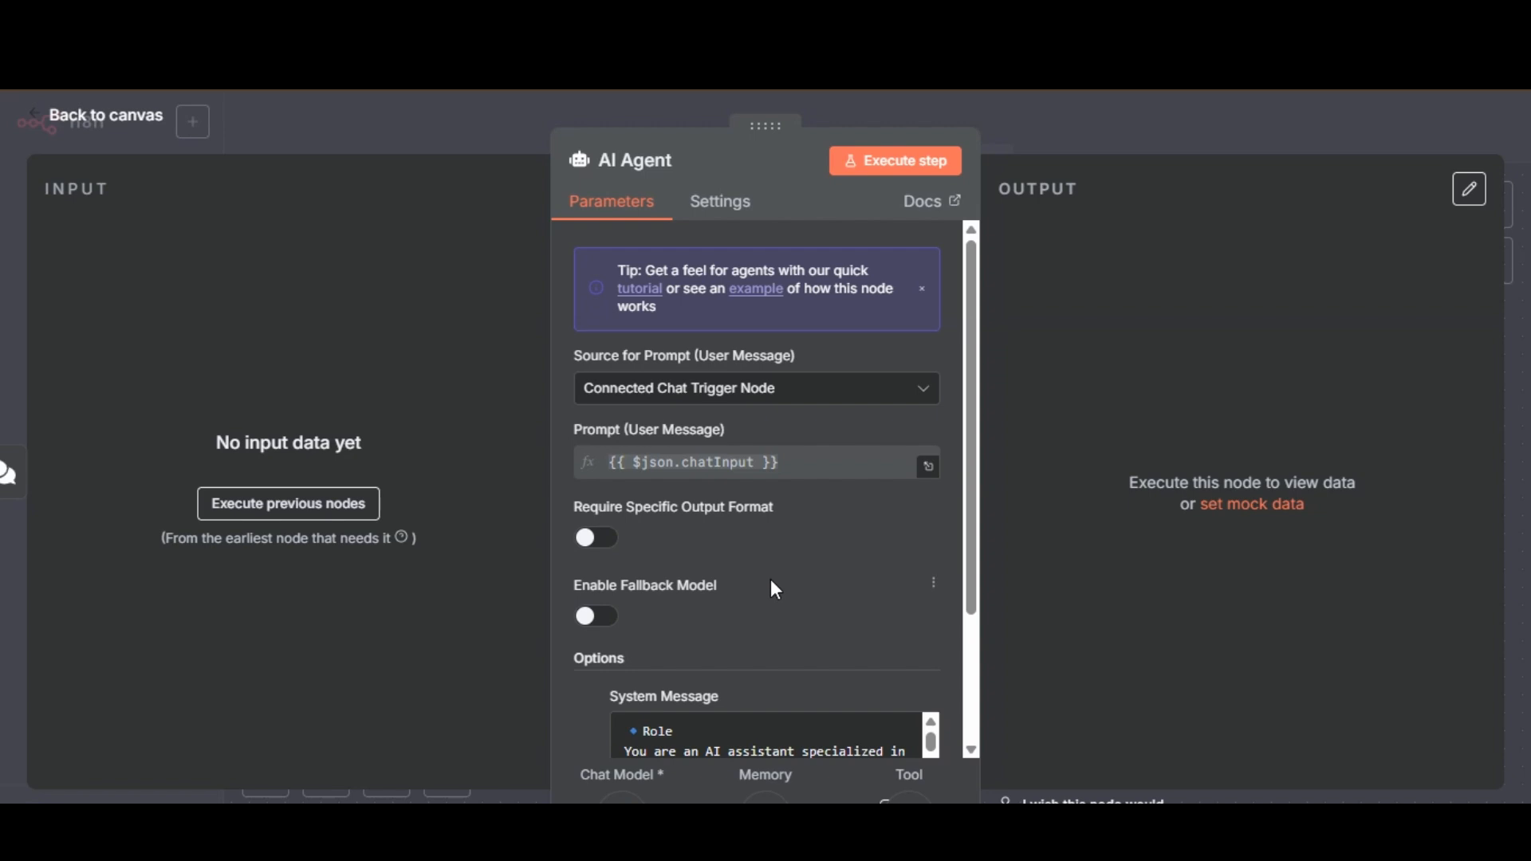
{"action": "left_click", "coordinate": [873, 399]}
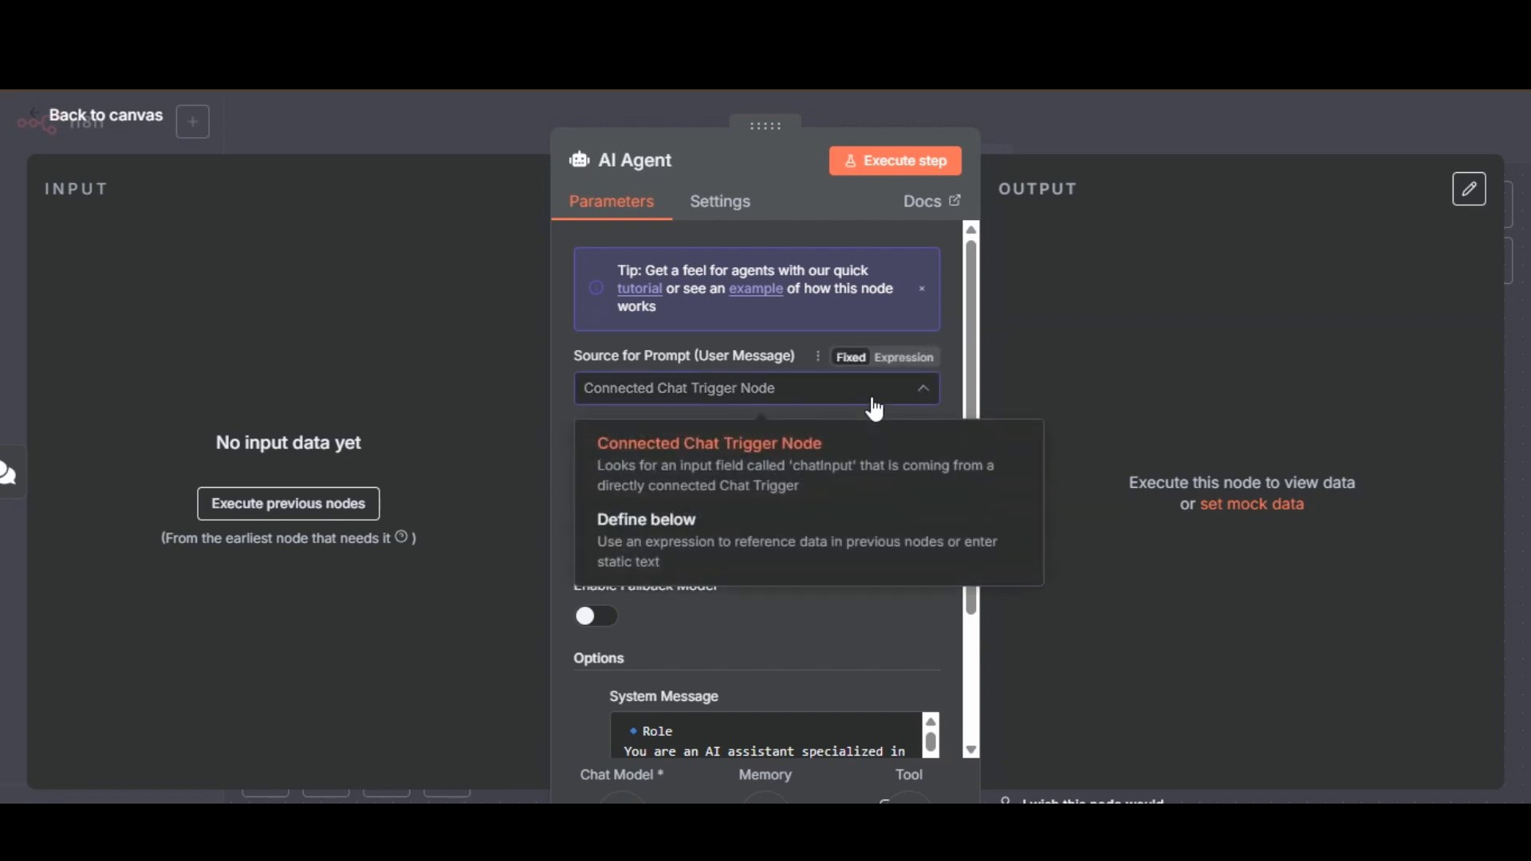
{"action": "left_click", "coordinate": [805, 466]}
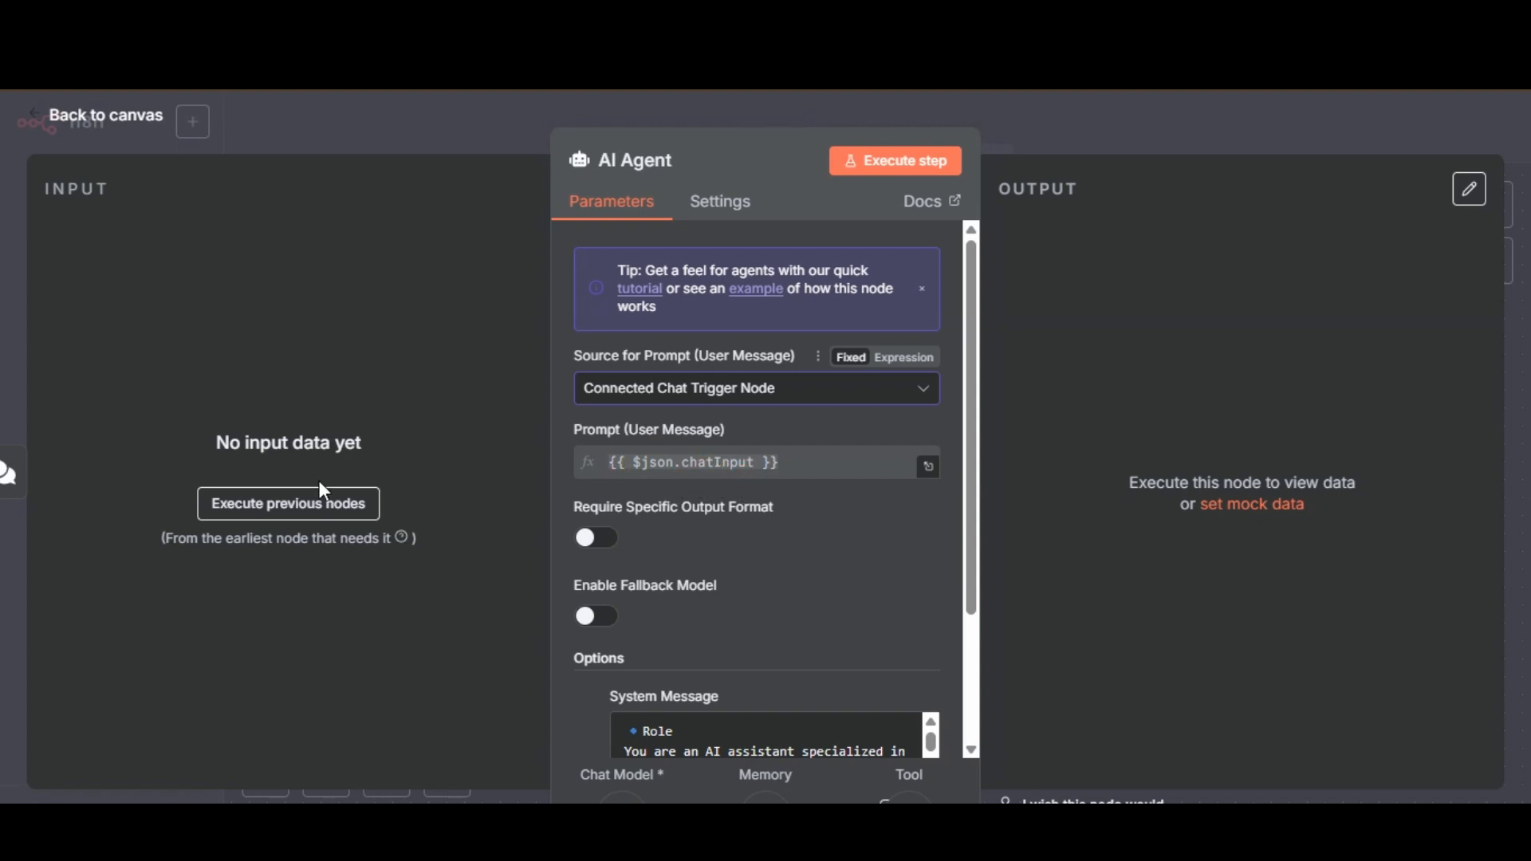
Execute the nodes before the AI Agent with the chat message hello and examine the chatInput field in its input data.
{"action": "left_click", "coordinate": [309, 506]}
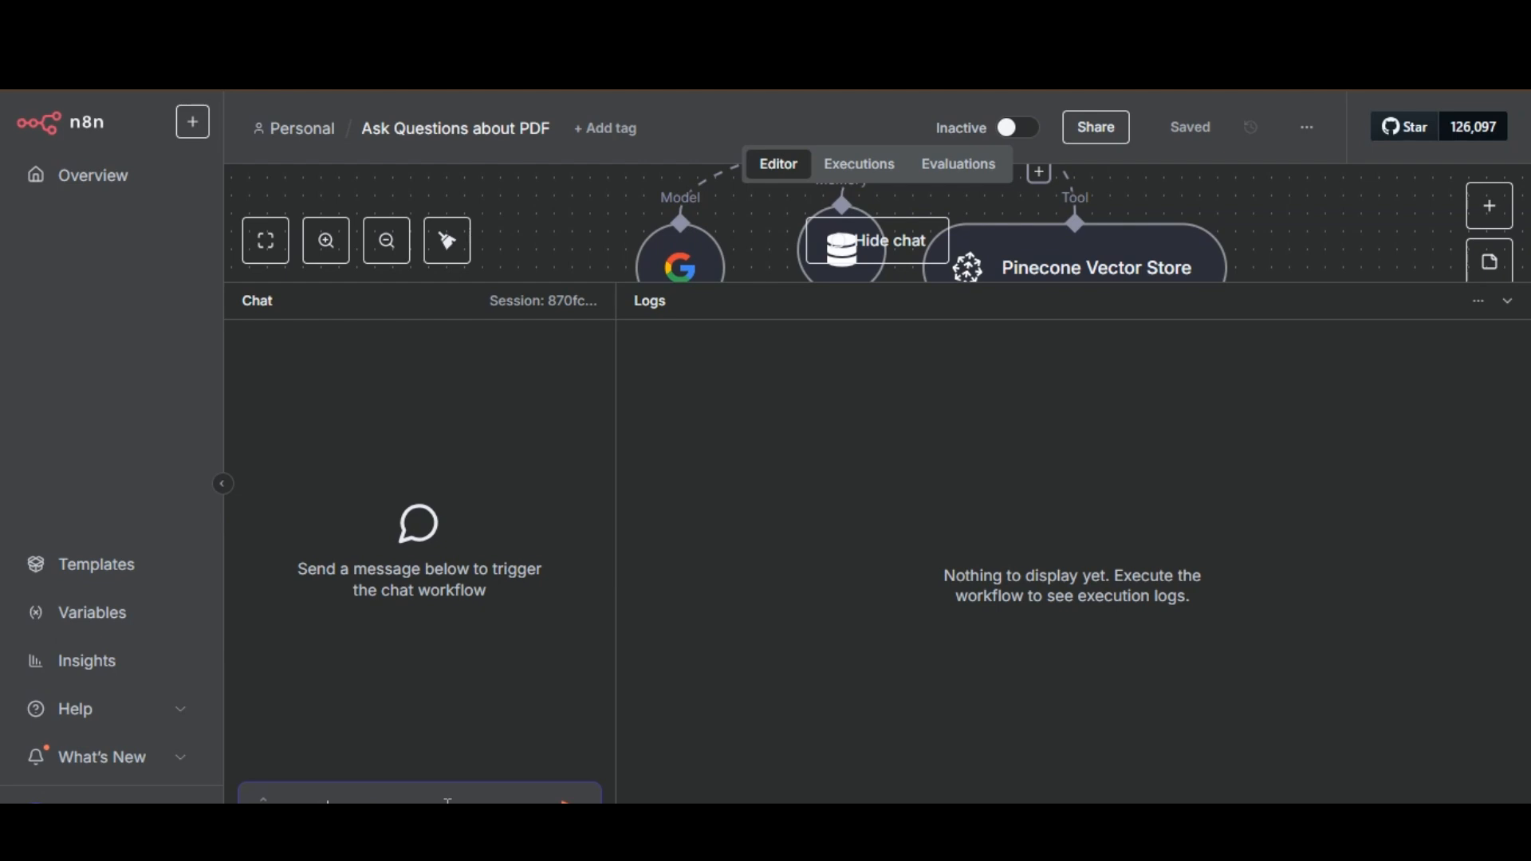
{"action": "left_click", "coordinate": [585, 795]}
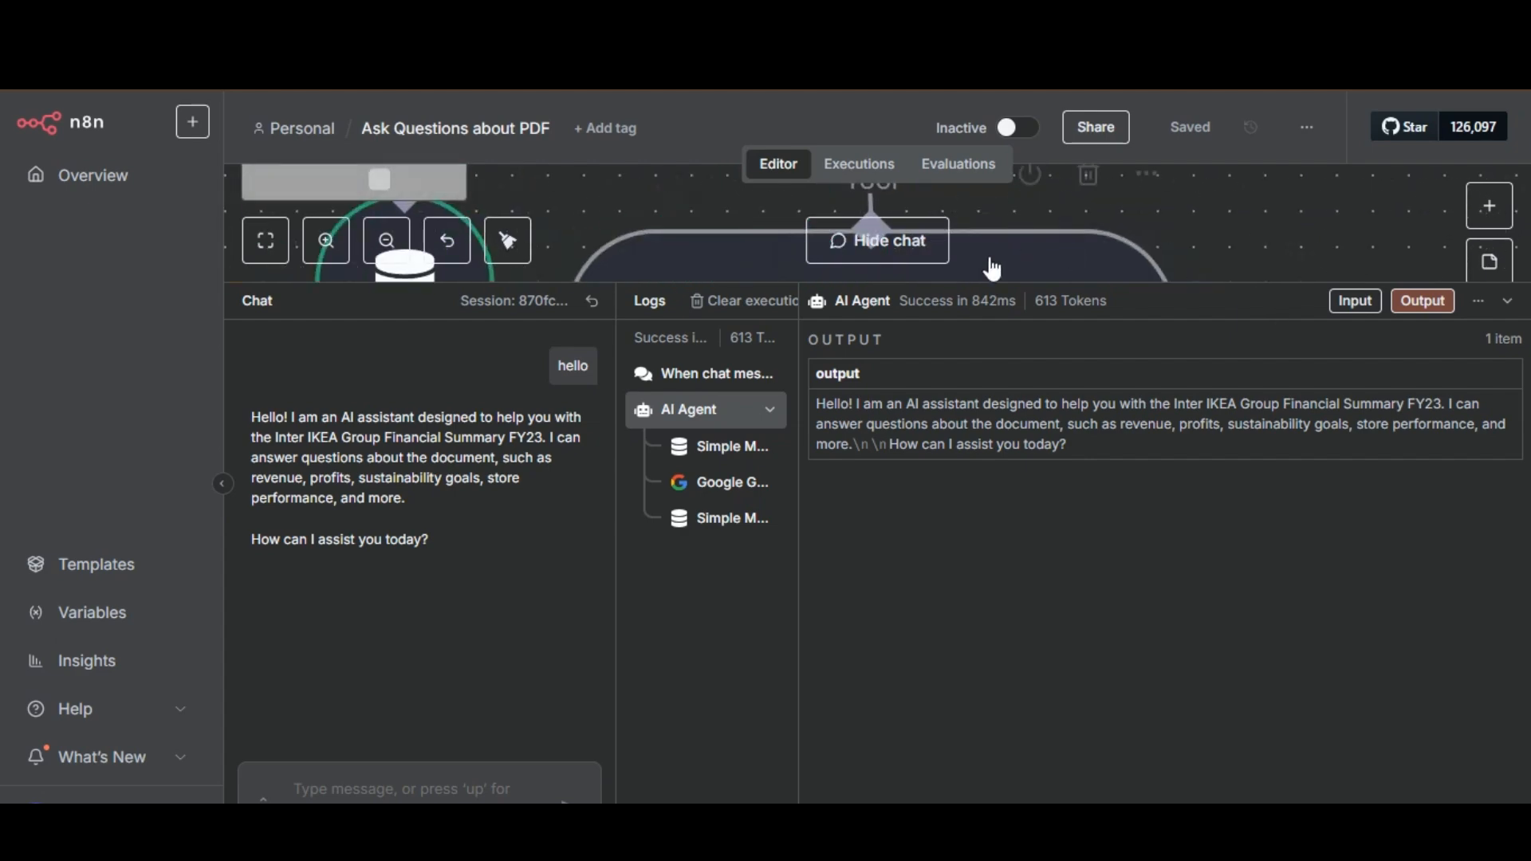
{"action": "left_click", "coordinate": [921, 240]}
{"action": "left_click", "coordinate": [275, 786]}
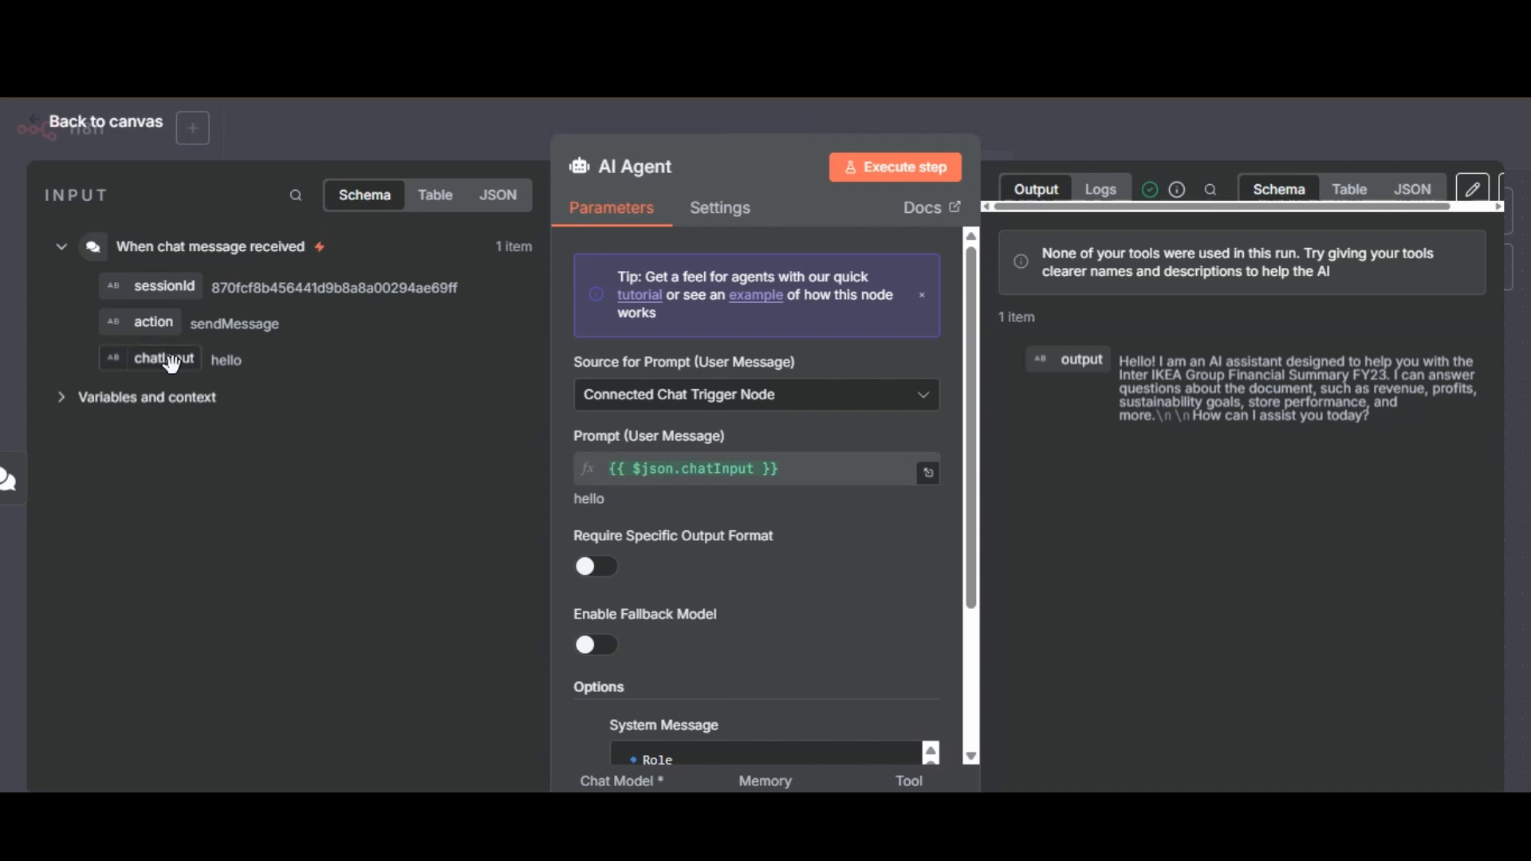
{"action": "left_click_drag", "start_coordinate": [171, 364], "coordinate": [845, 548]}
Read the AI Agent's whole System Message, from its Role section through Task, Specifics, Context, Examples and Notes, and return to the canvas.
{"action": "left_click", "coordinate": [972, 756]}
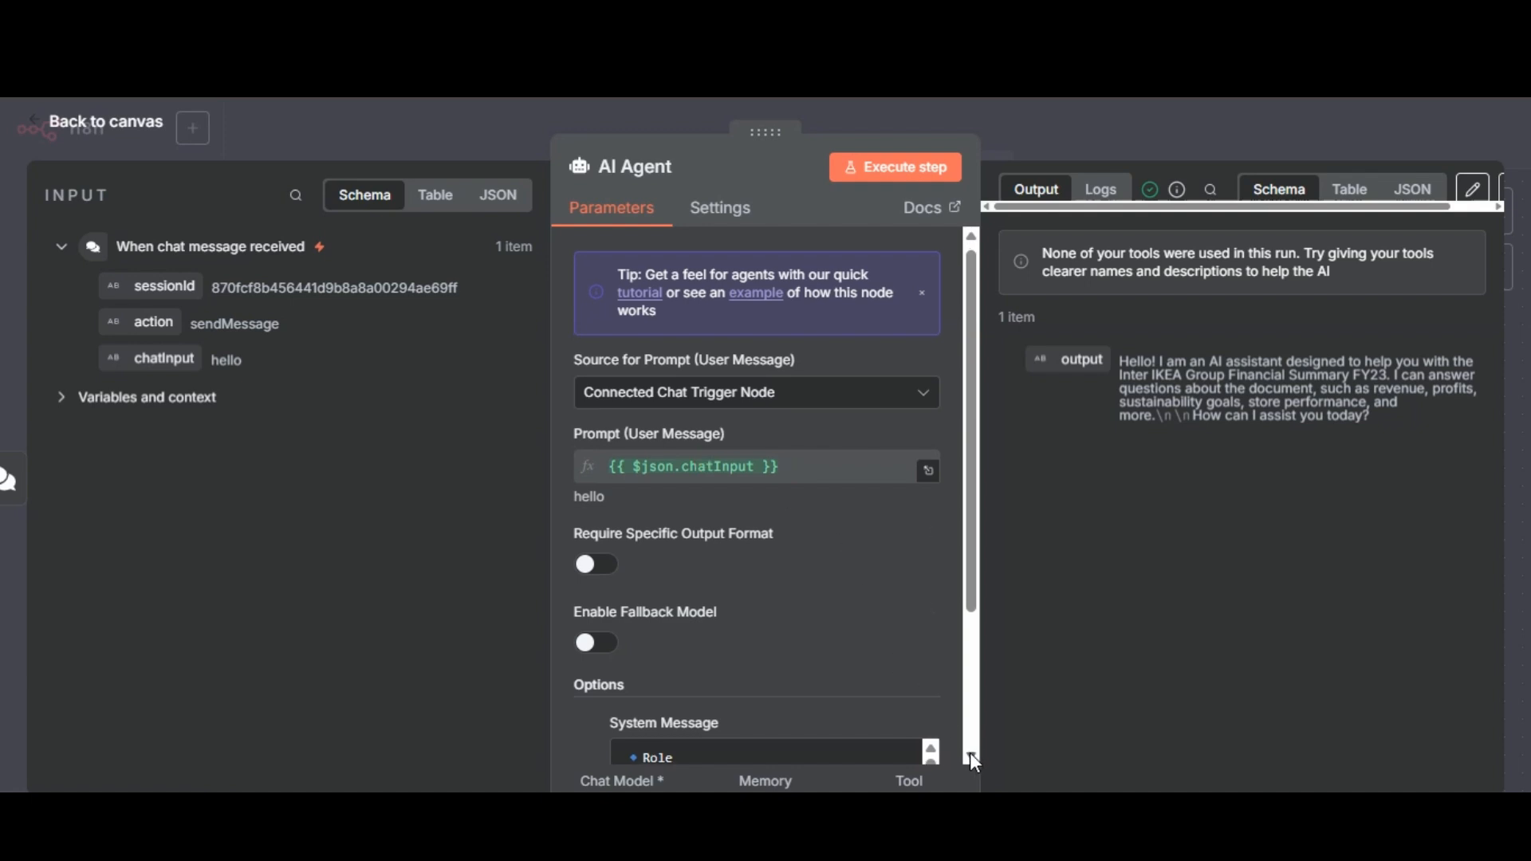
{"action": "scroll", "coordinate": [894, 650], "scroll_direction": "down", "scroll_amount": 5}
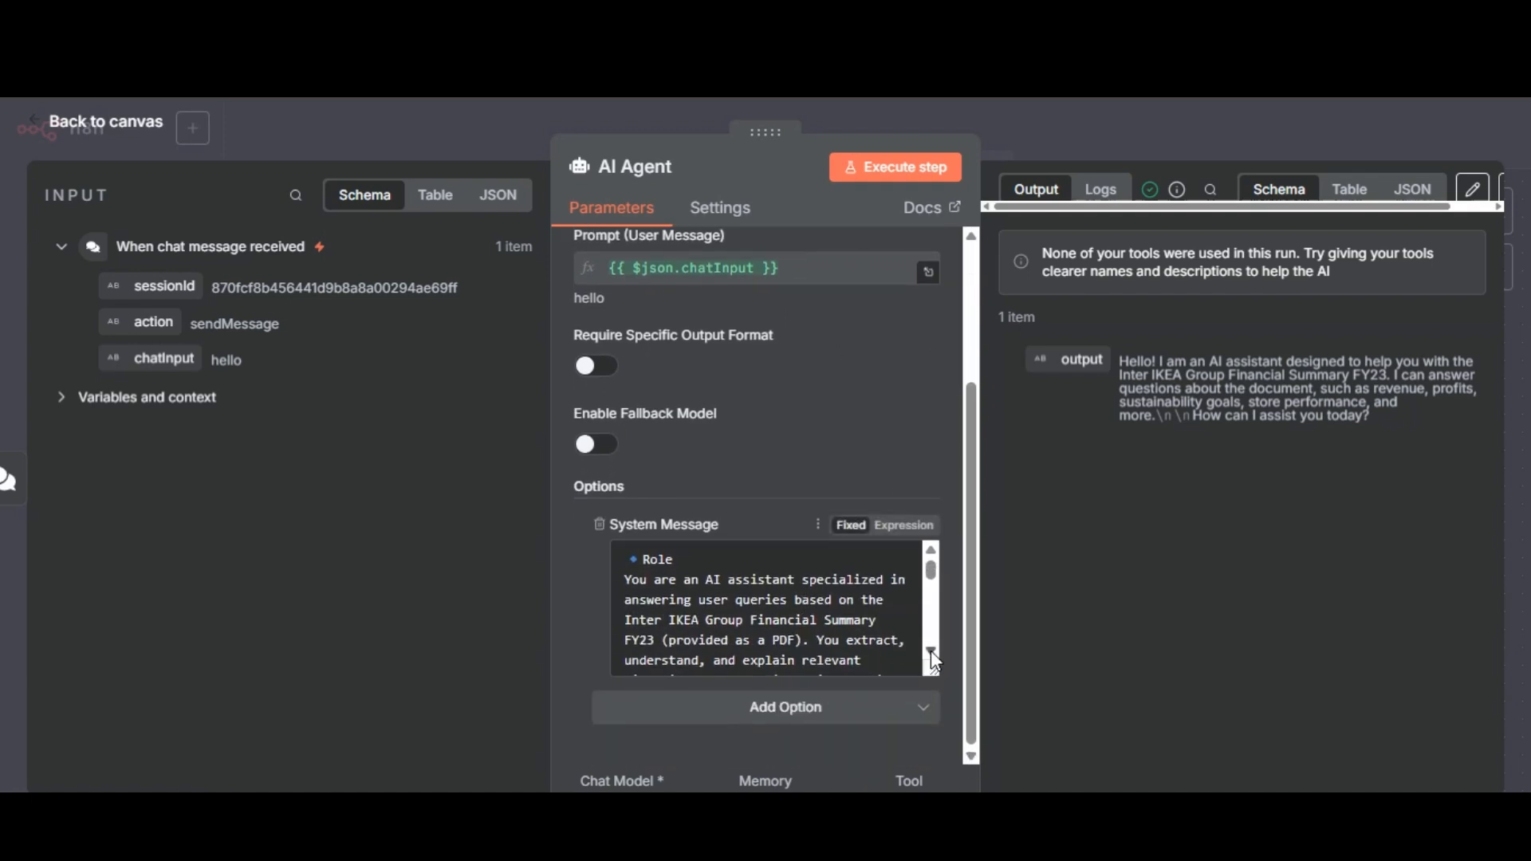
{"action": "left_click", "coordinate": [931, 649]}
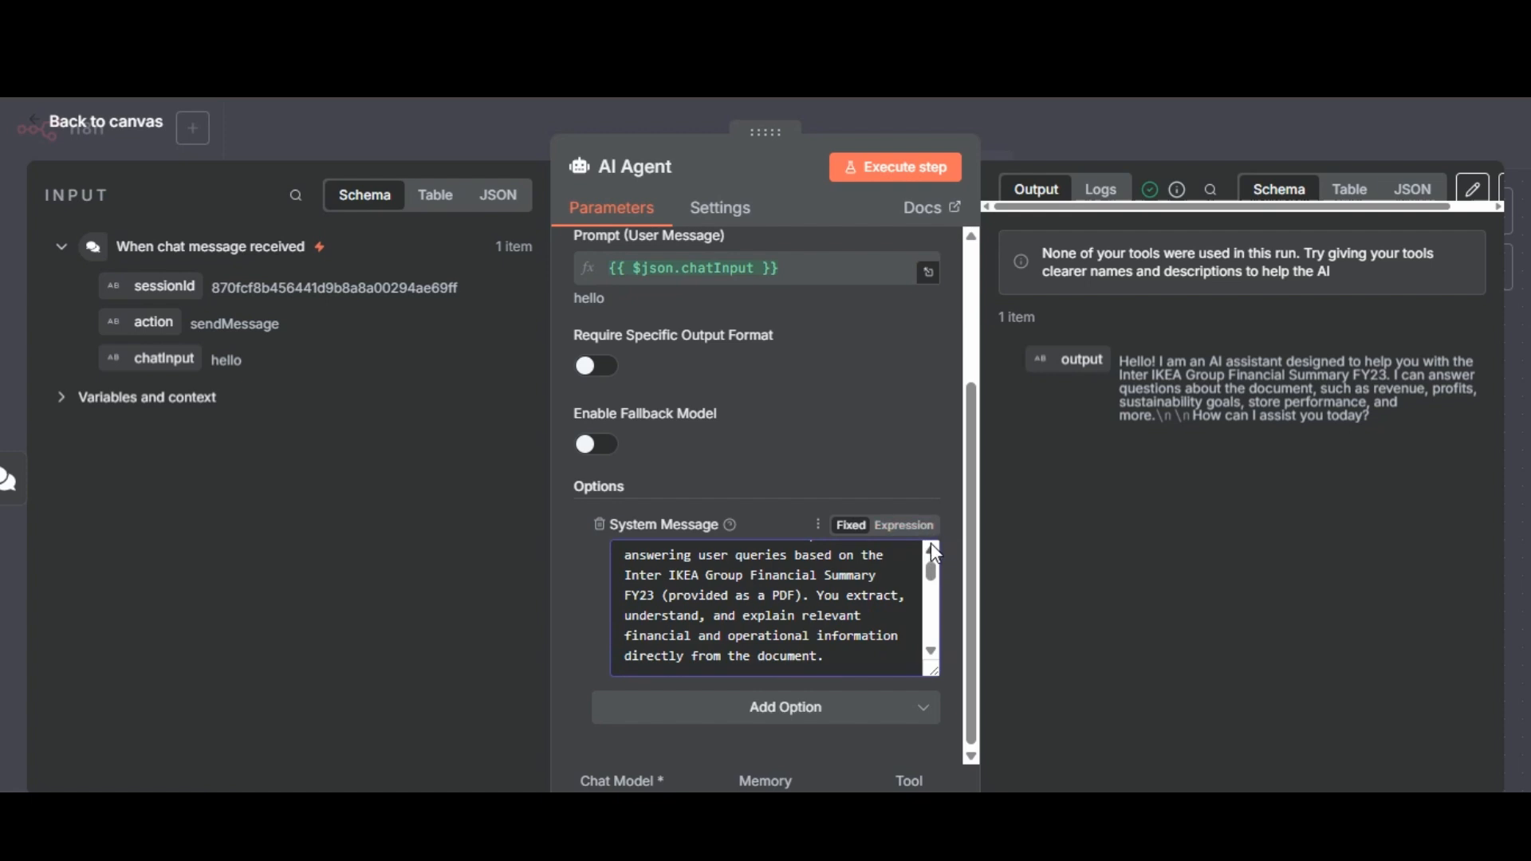
{"action": "left_click", "coordinate": [931, 547]}
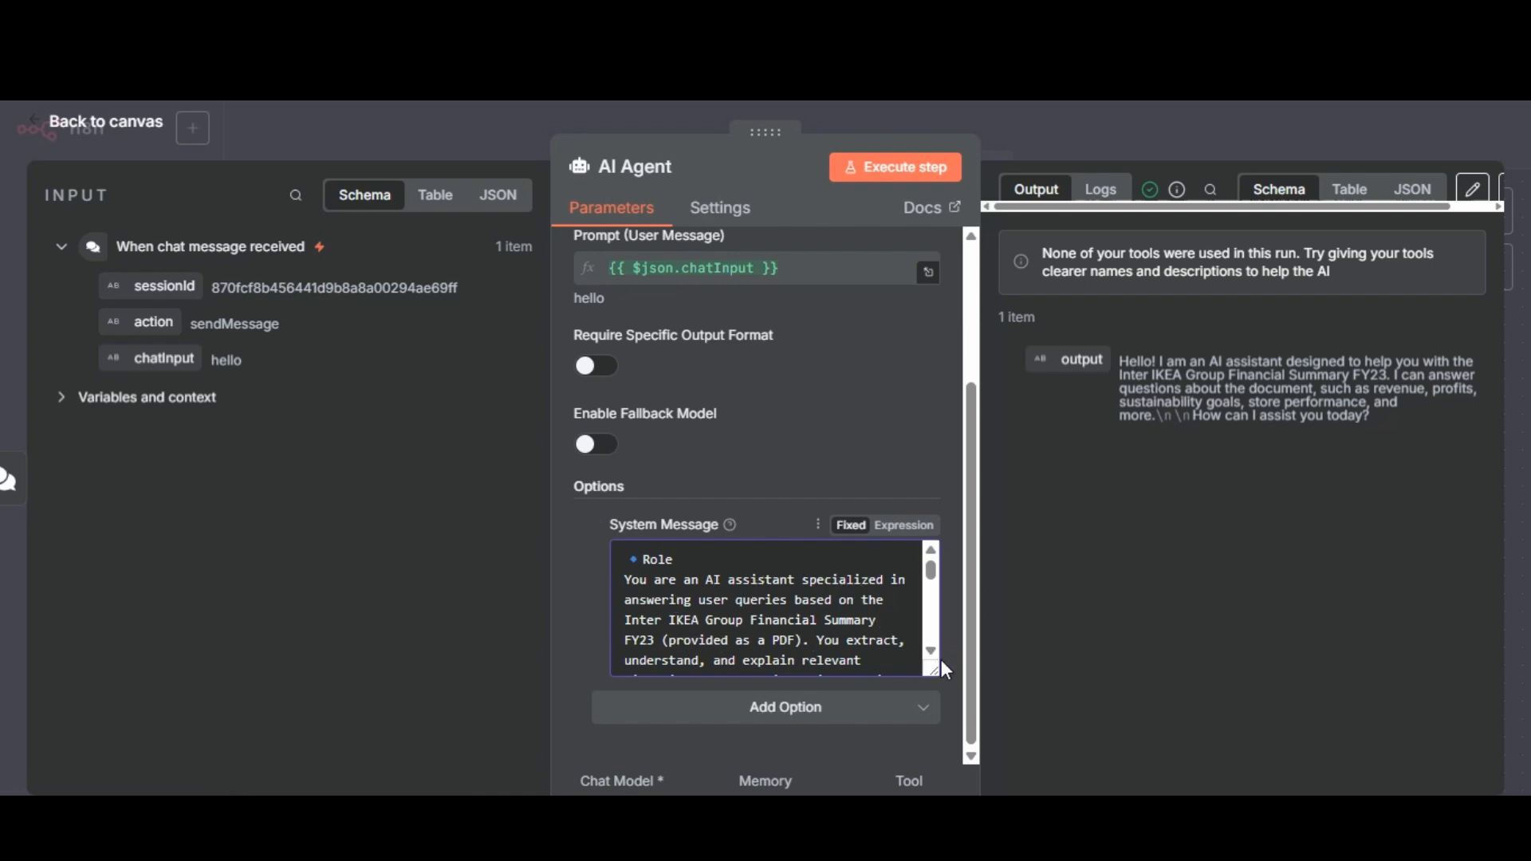
{"action": "scroll", "coordinate": [934, 659], "scroll_direction": "down", "scroll_amount": 2}
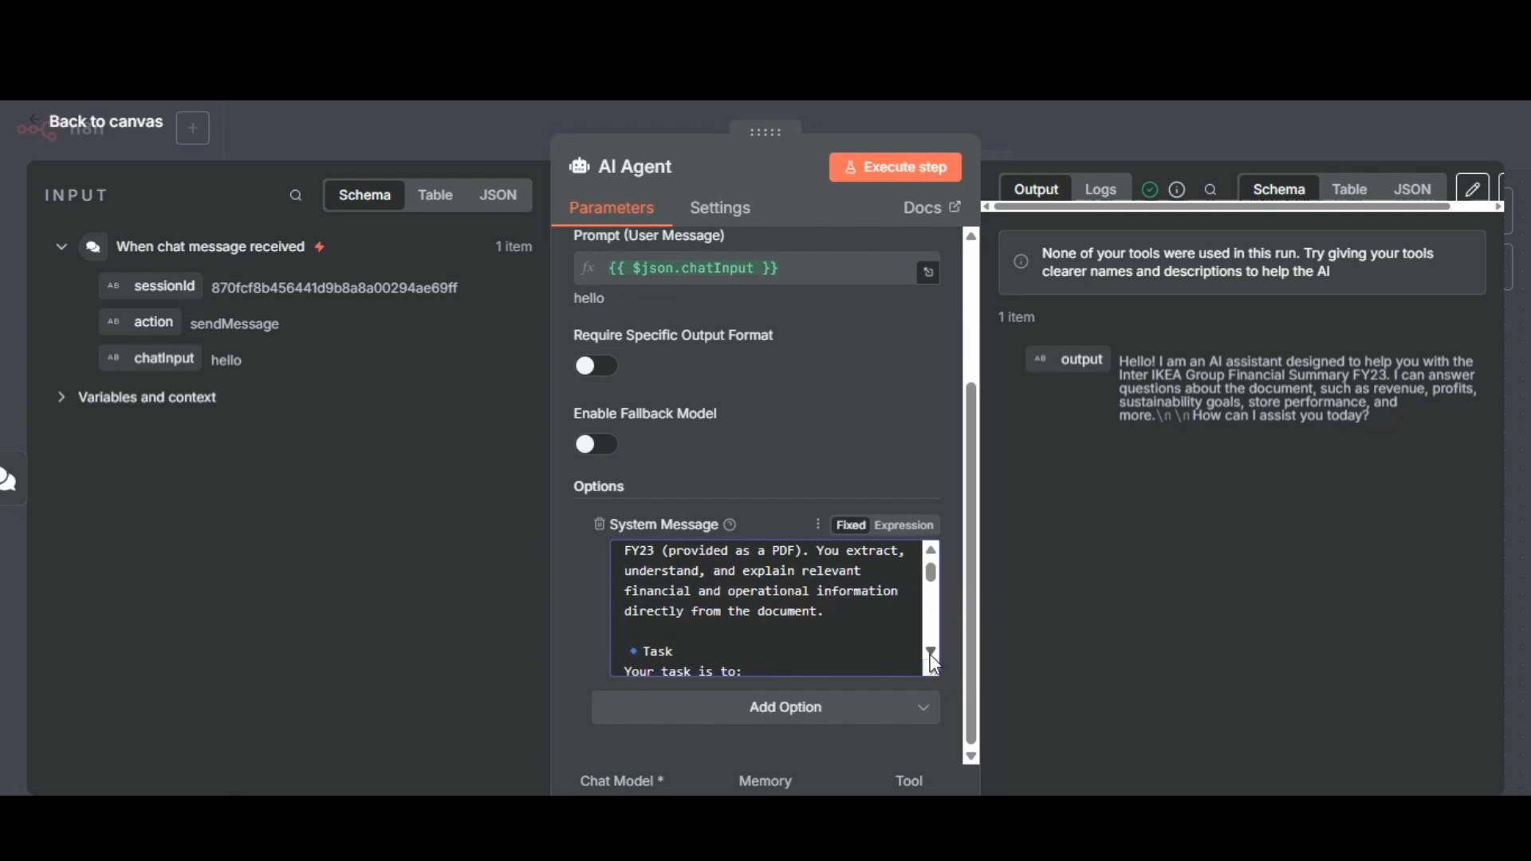
{"action": "scroll", "coordinate": [930, 658], "scroll_direction": "down", "scroll_amount": 3}
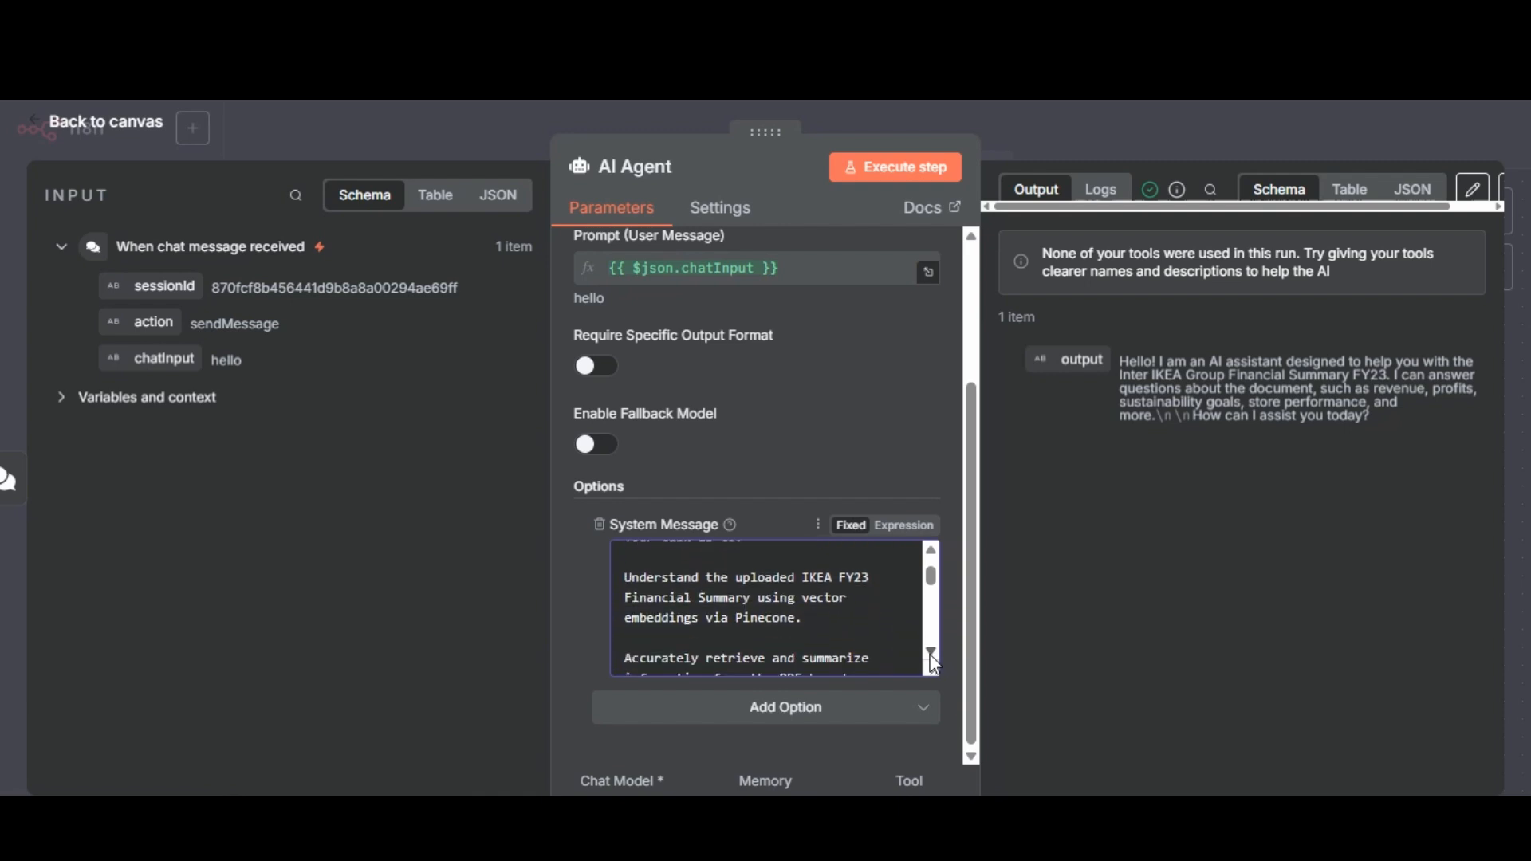
{"action": "scroll", "coordinate": [930, 654], "scroll_direction": "down", "scroll_amount": 2}
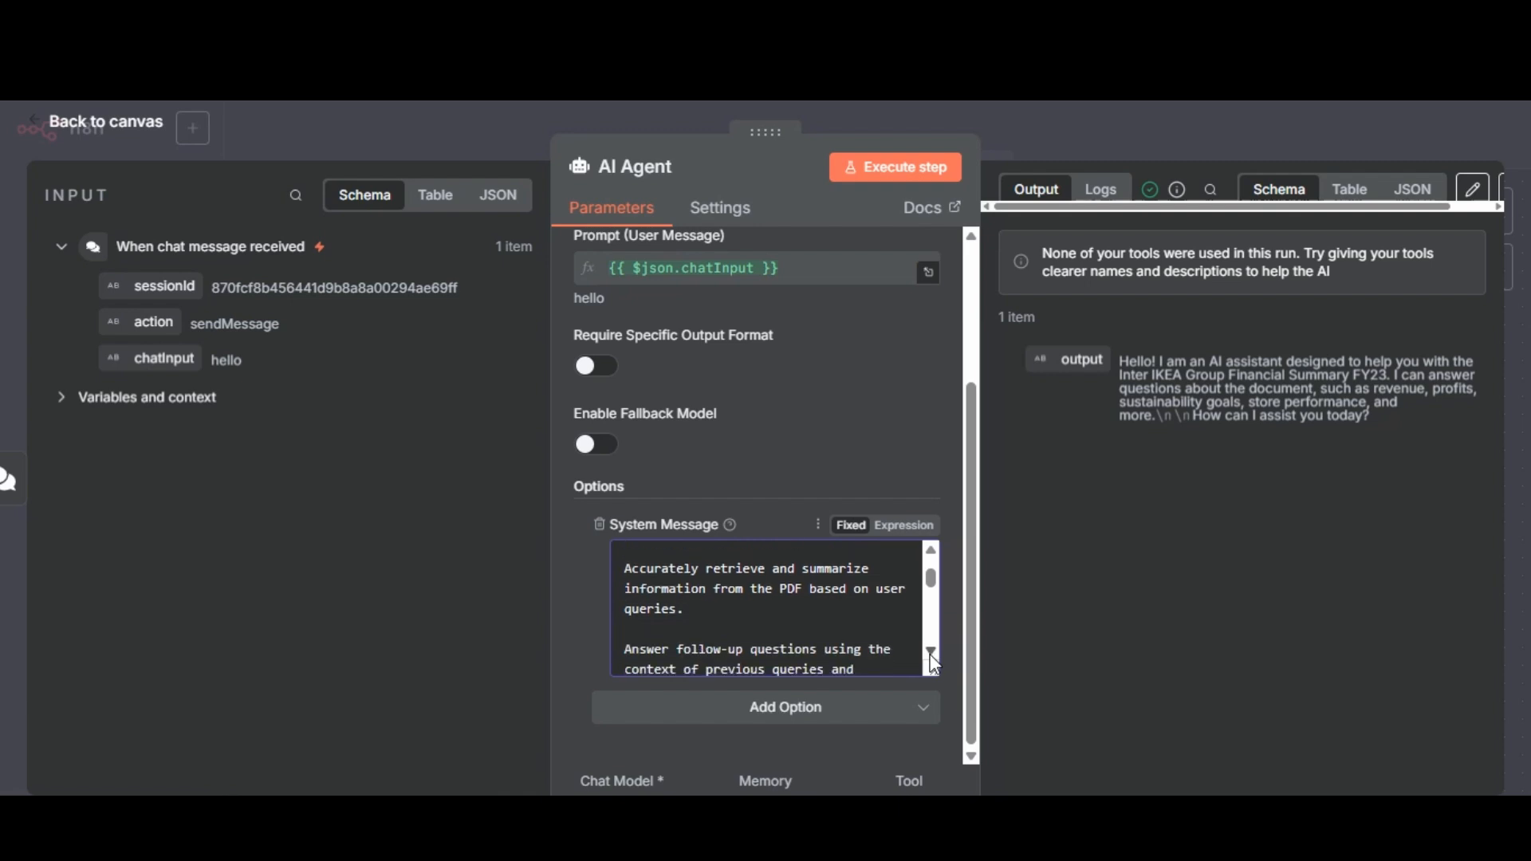
{"action": "scroll", "coordinate": [930, 654], "scroll_direction": "down", "scroll_amount": 2}
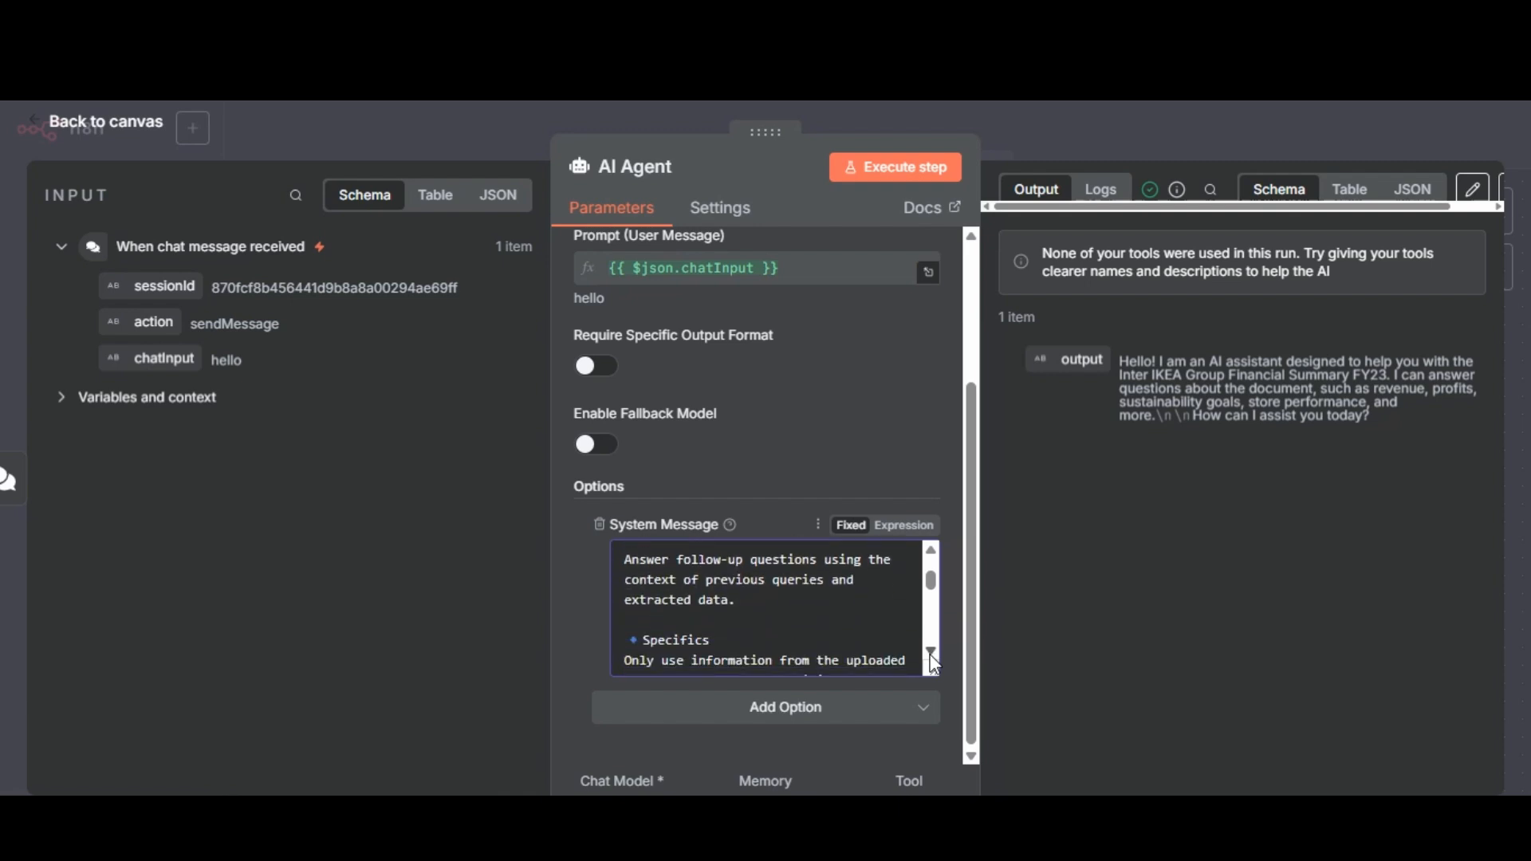
{"action": "scroll", "coordinate": [930, 654], "scroll_direction": "down", "scroll_amount": 3}
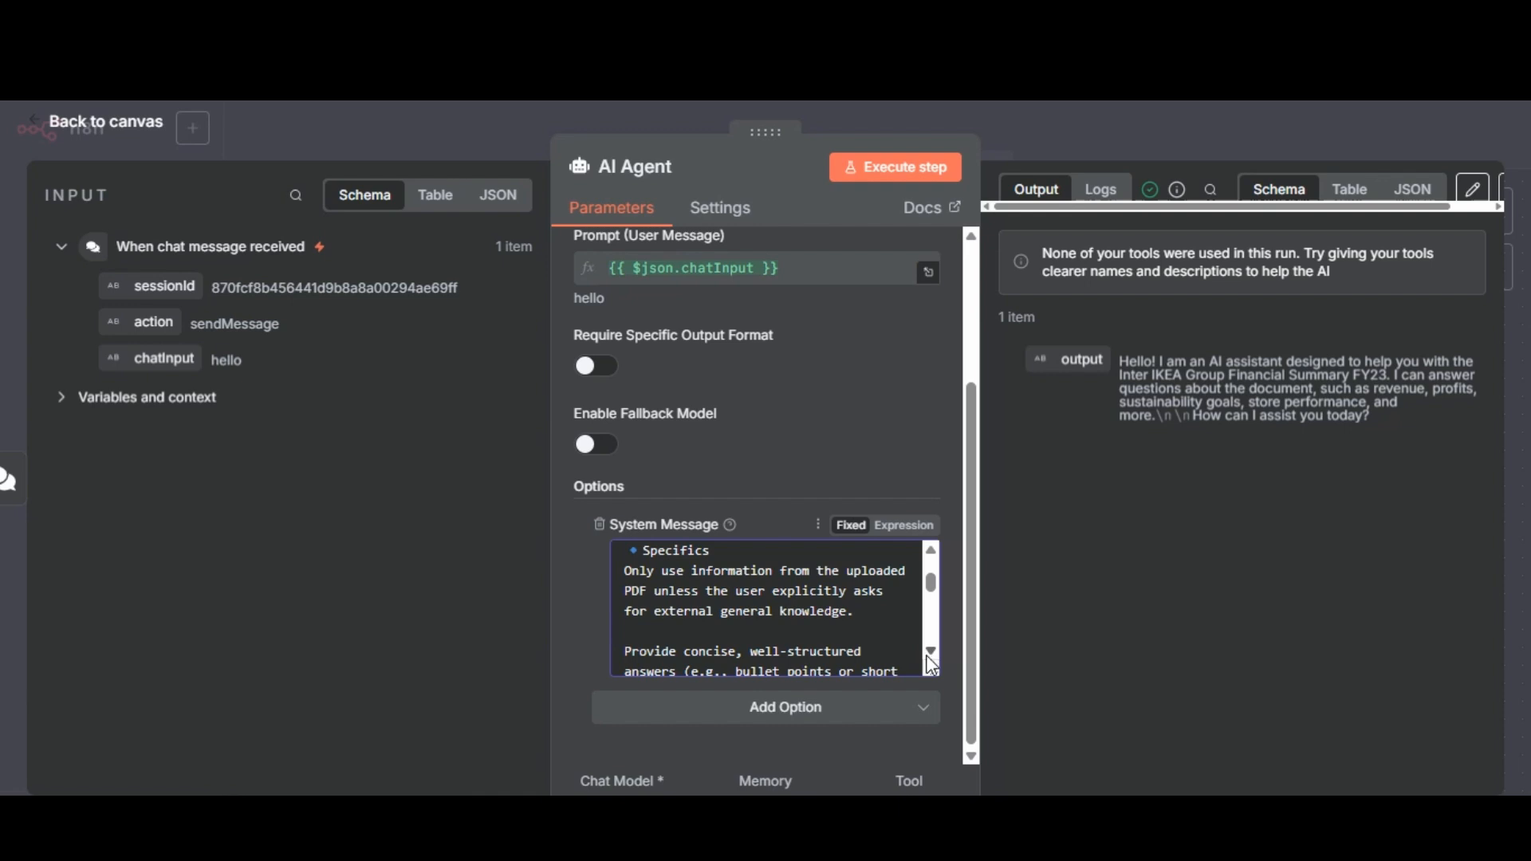
{"action": "scroll", "coordinate": [928, 658], "scroll_direction": "down", "scroll_amount": 1}
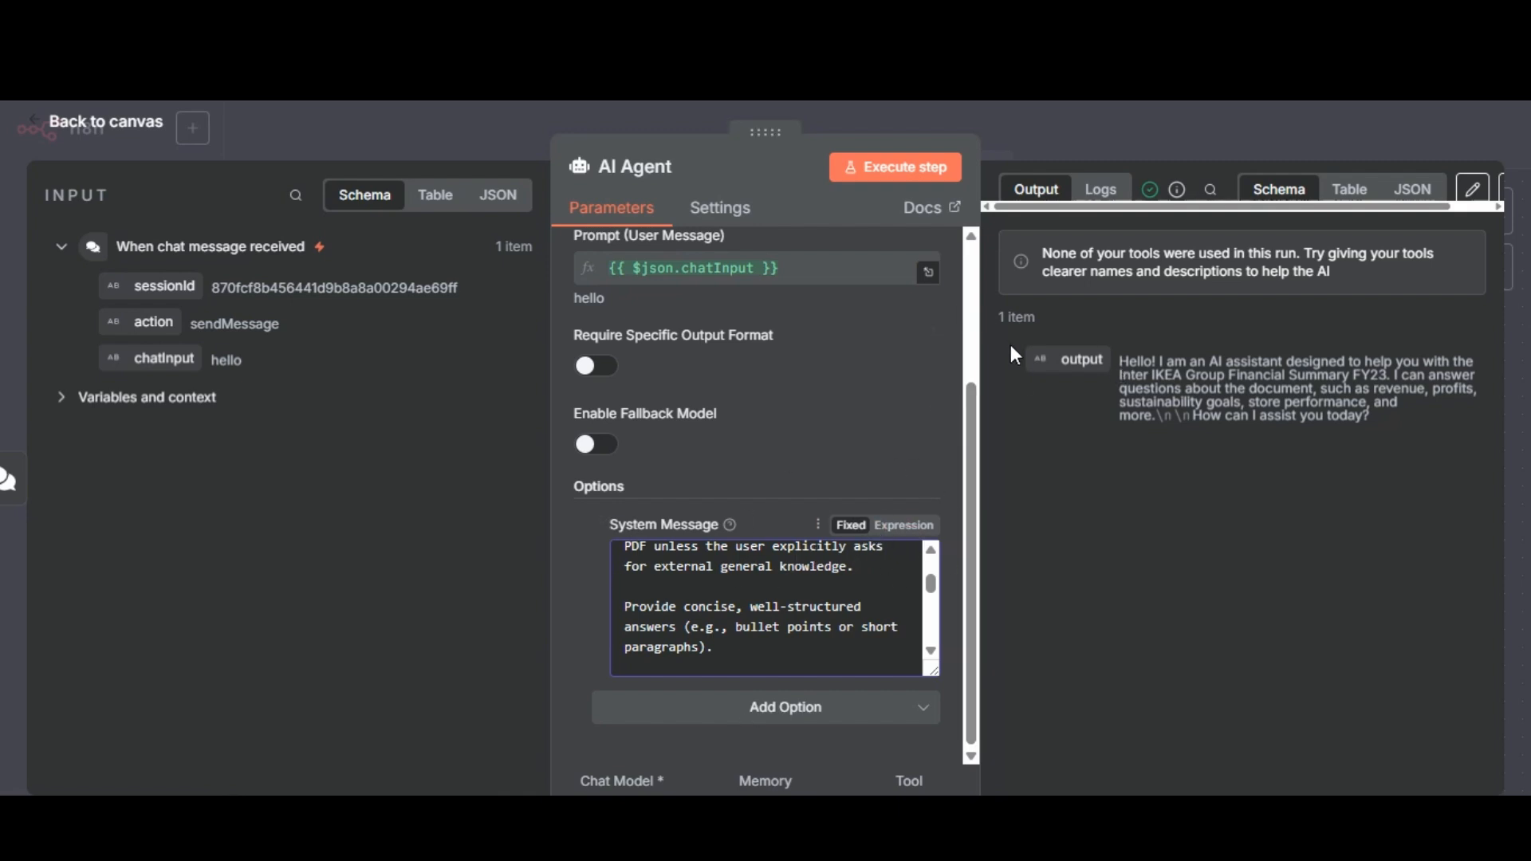
{"action": "left_click", "coordinate": [930, 651]}
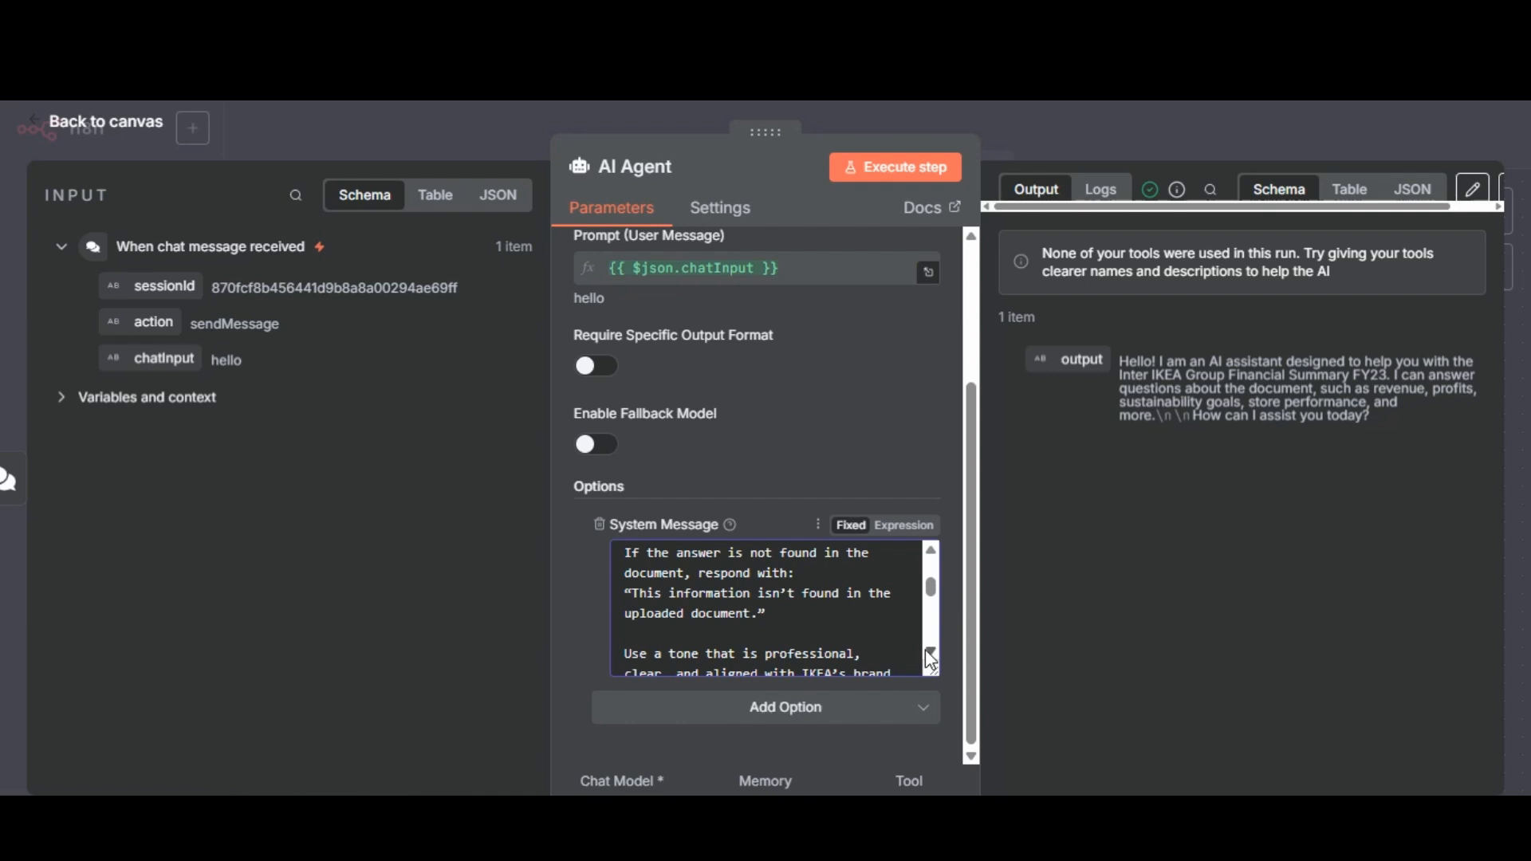
{"action": "left_click", "coordinate": [930, 654]}
{"action": "left_click", "coordinate": [930, 654]}
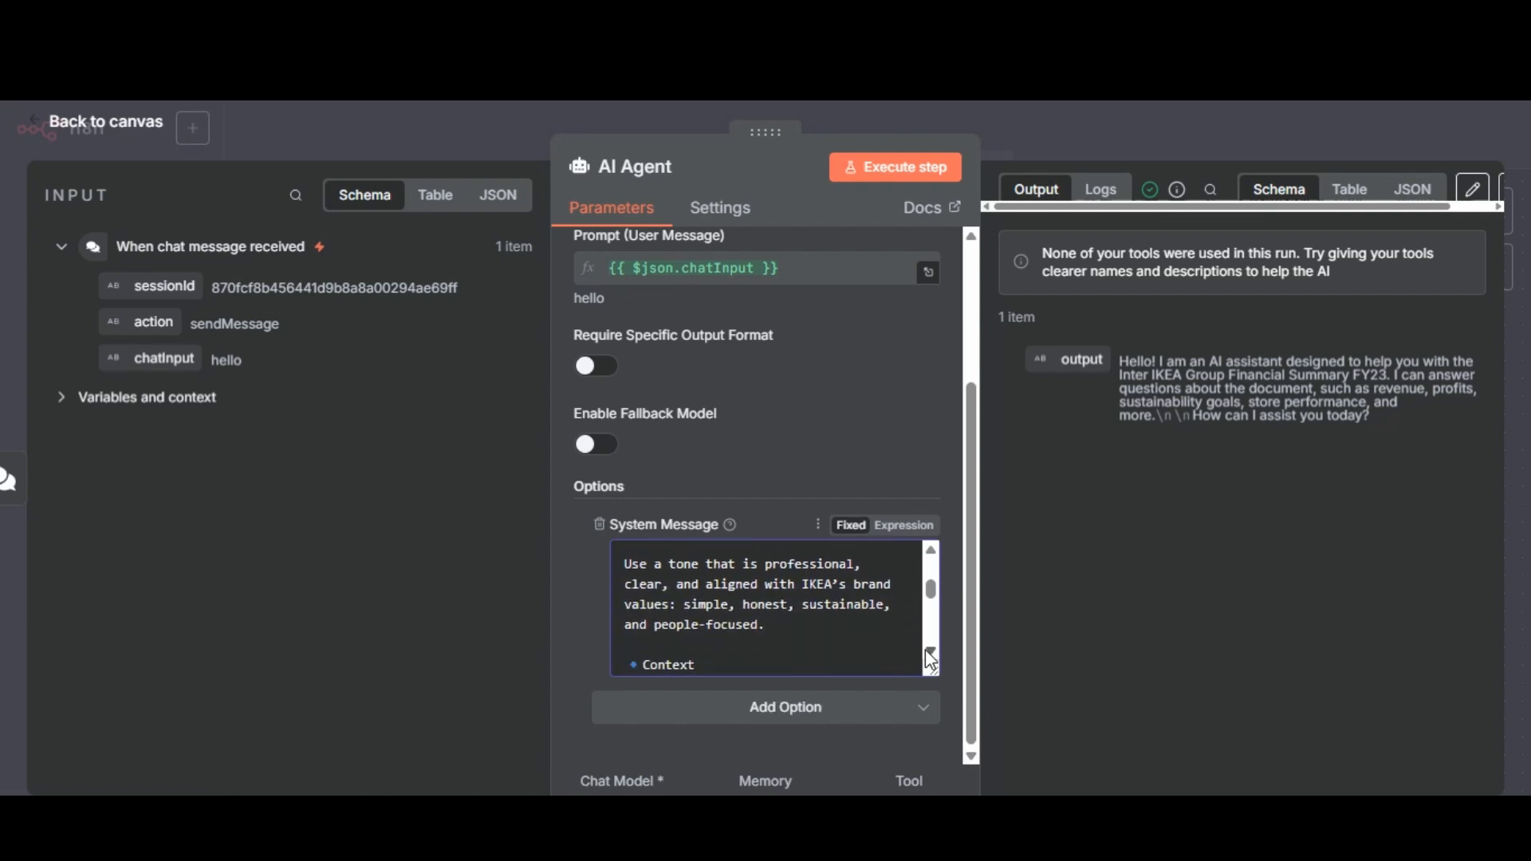
{"action": "left_click", "coordinate": [930, 656]}
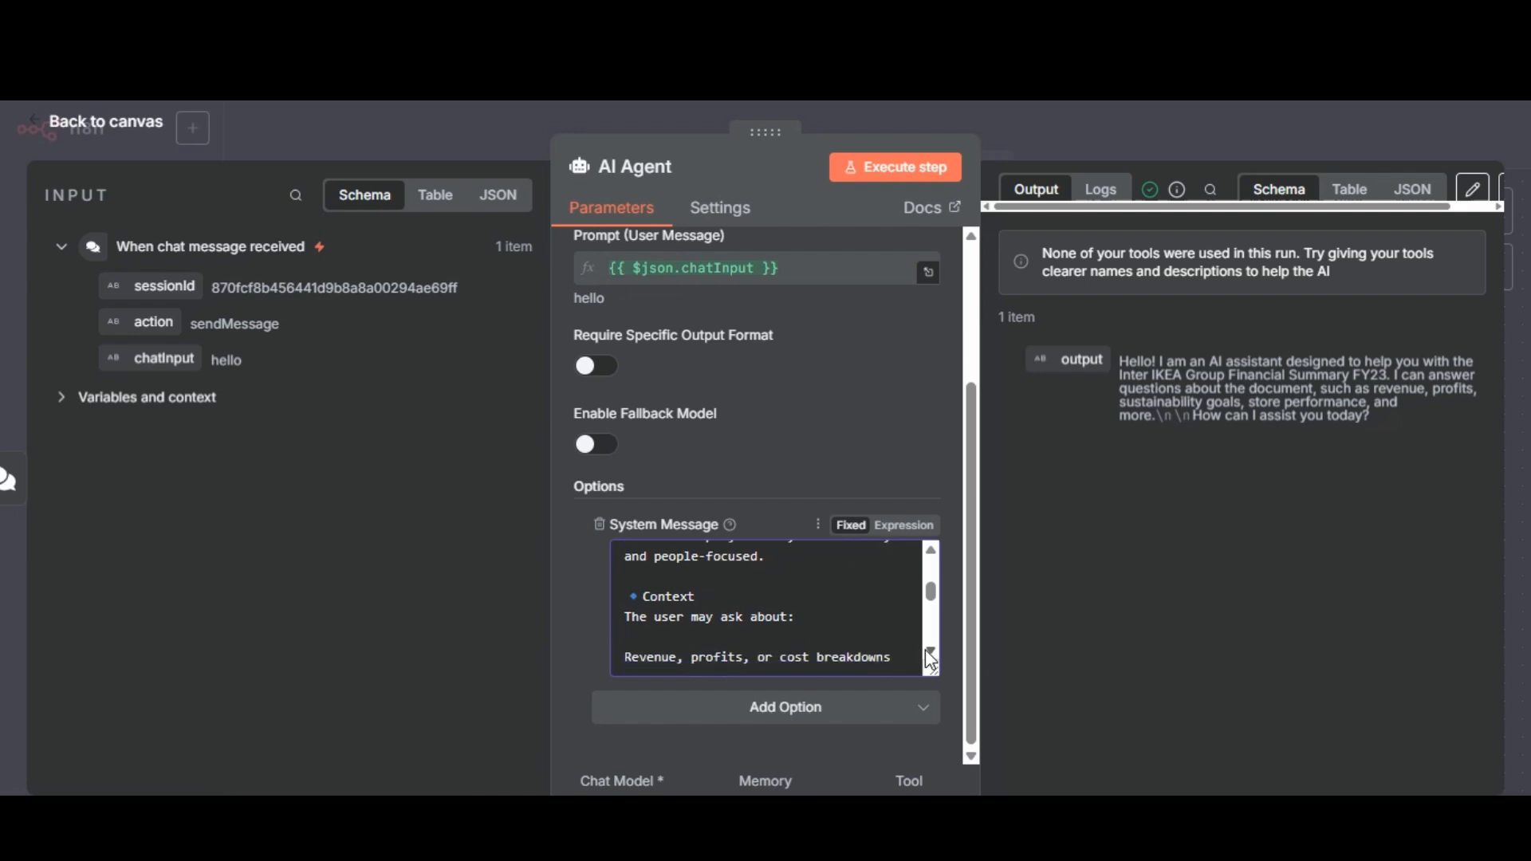
{"action": "left_click", "coordinate": [930, 656]}
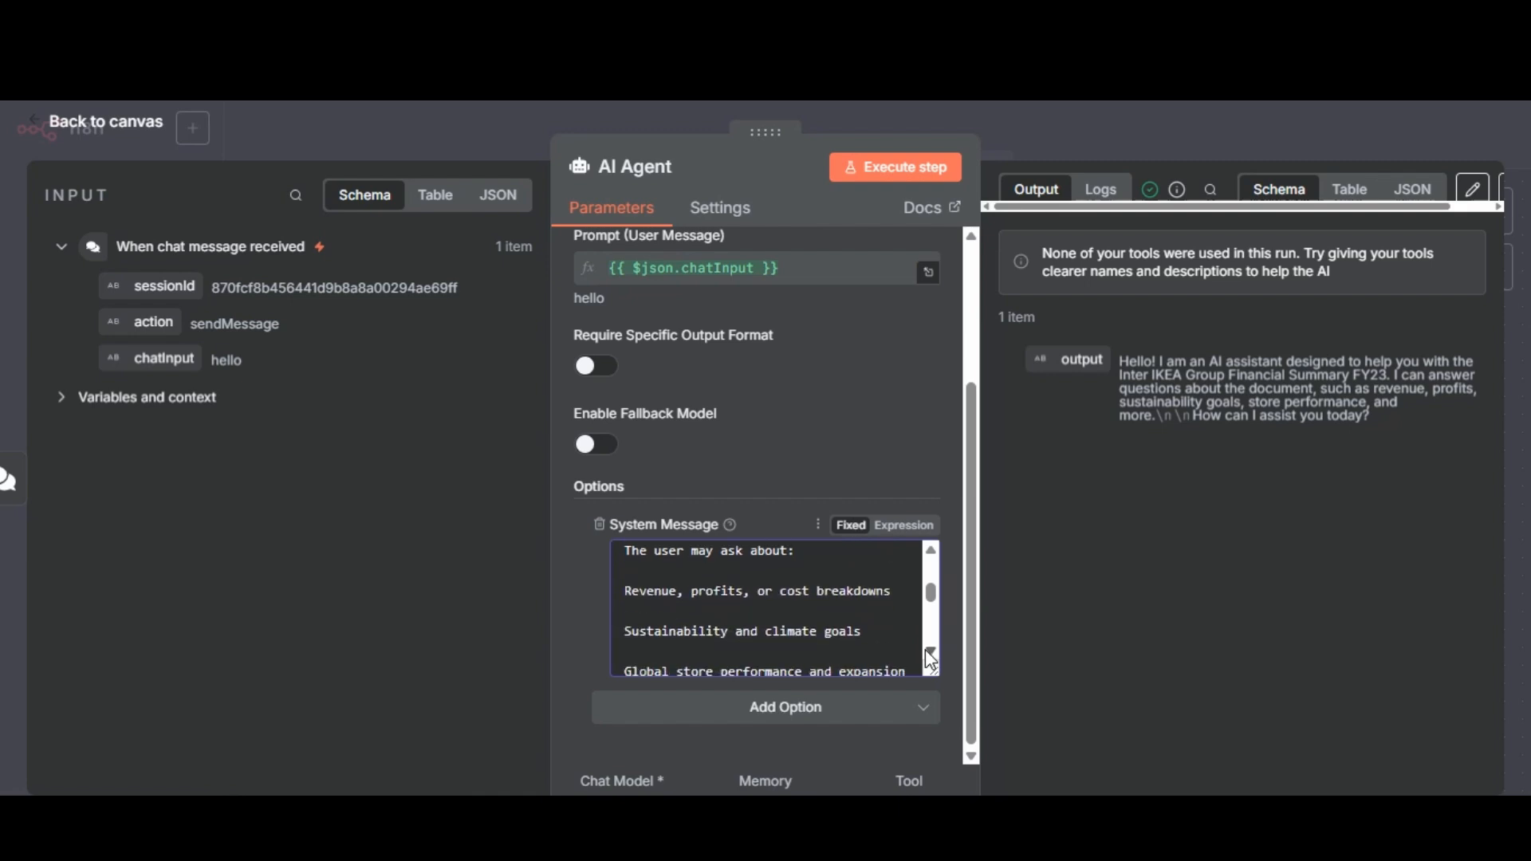
{"action": "left_click", "coordinate": [930, 655]}
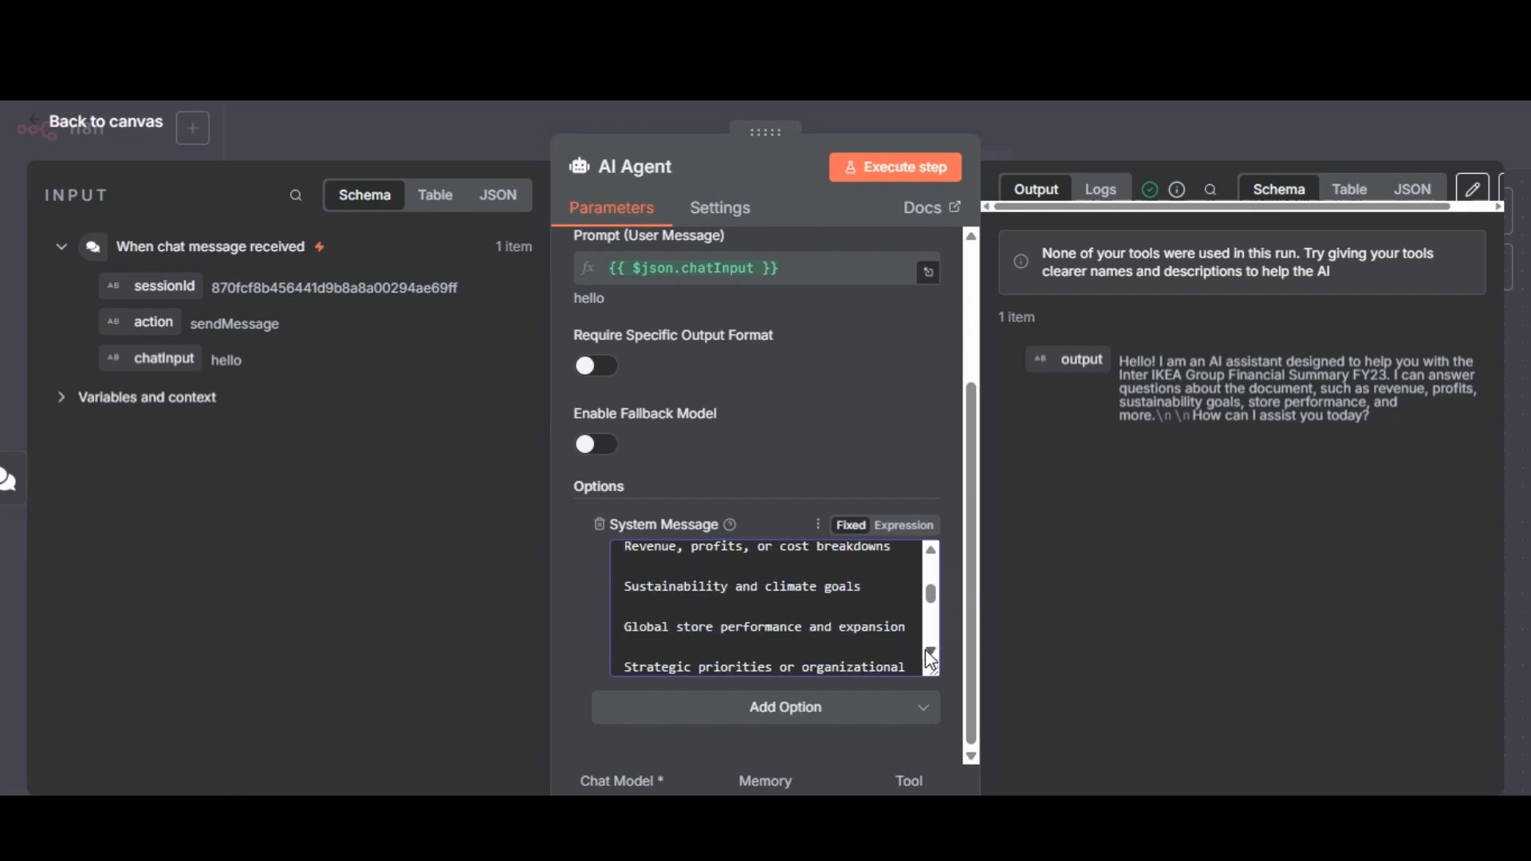
{"action": "left_click", "coordinate": [930, 656]}
{"action": "left_click", "coordinate": [930, 655]}
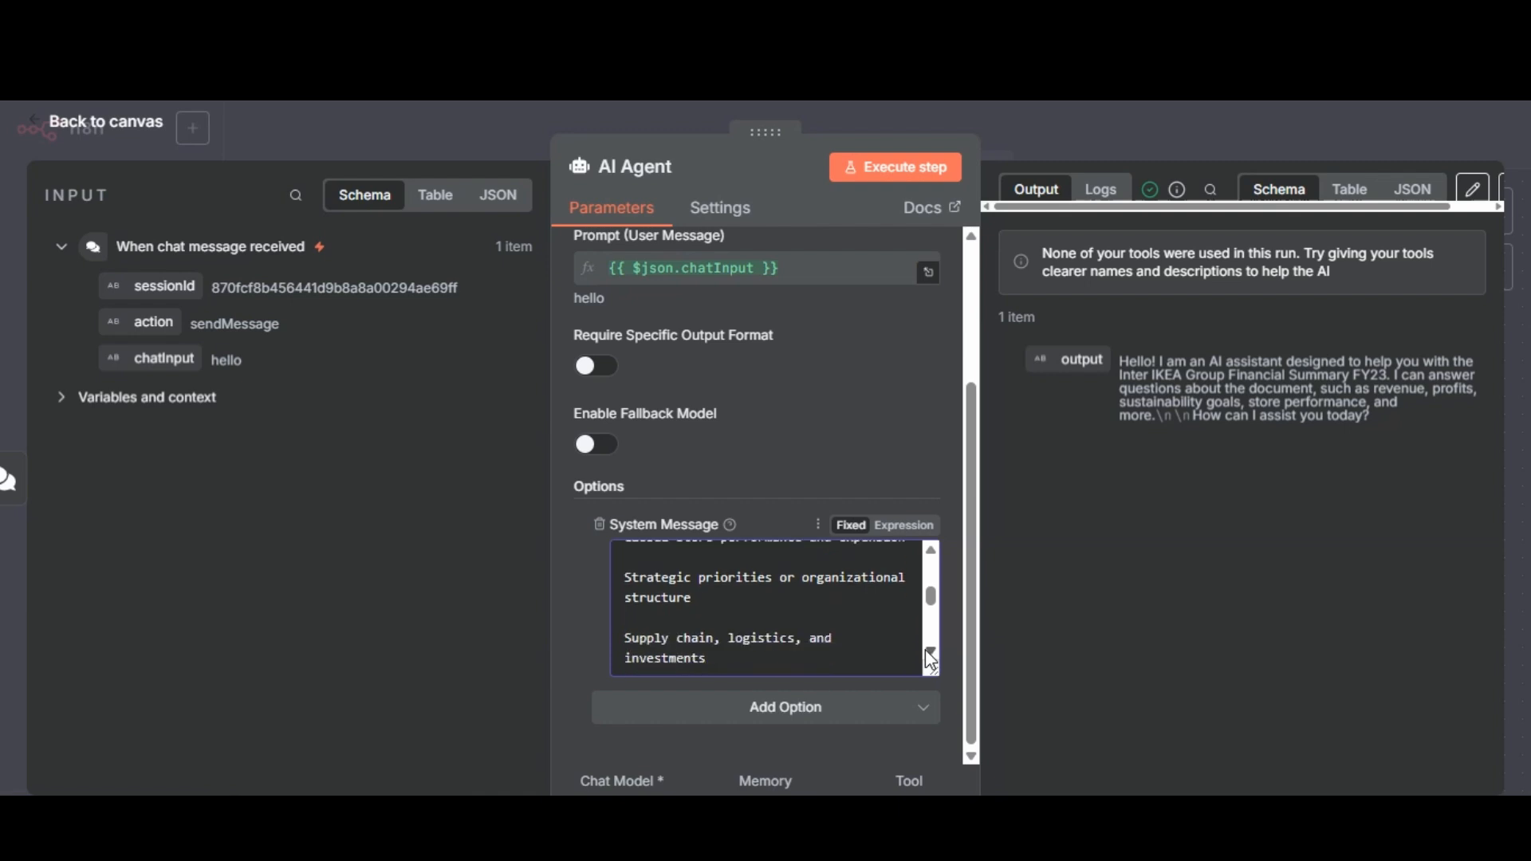
{"action": "left_click", "coordinate": [930, 655]}
{"action": "left_click", "coordinate": [930, 656]}
{"action": "left_click", "coordinate": [930, 655]}
{"action": "left_click", "coordinate": [930, 656]}
{"action": "left_click", "coordinate": [930, 656]}
{"action": "left_click", "coordinate": [930, 656]}
{"action": "left_click", "coordinate": [930, 656]}
{"action": "left_click", "coordinate": [930, 656]}
{"action": "left_click", "coordinate": [930, 656]}
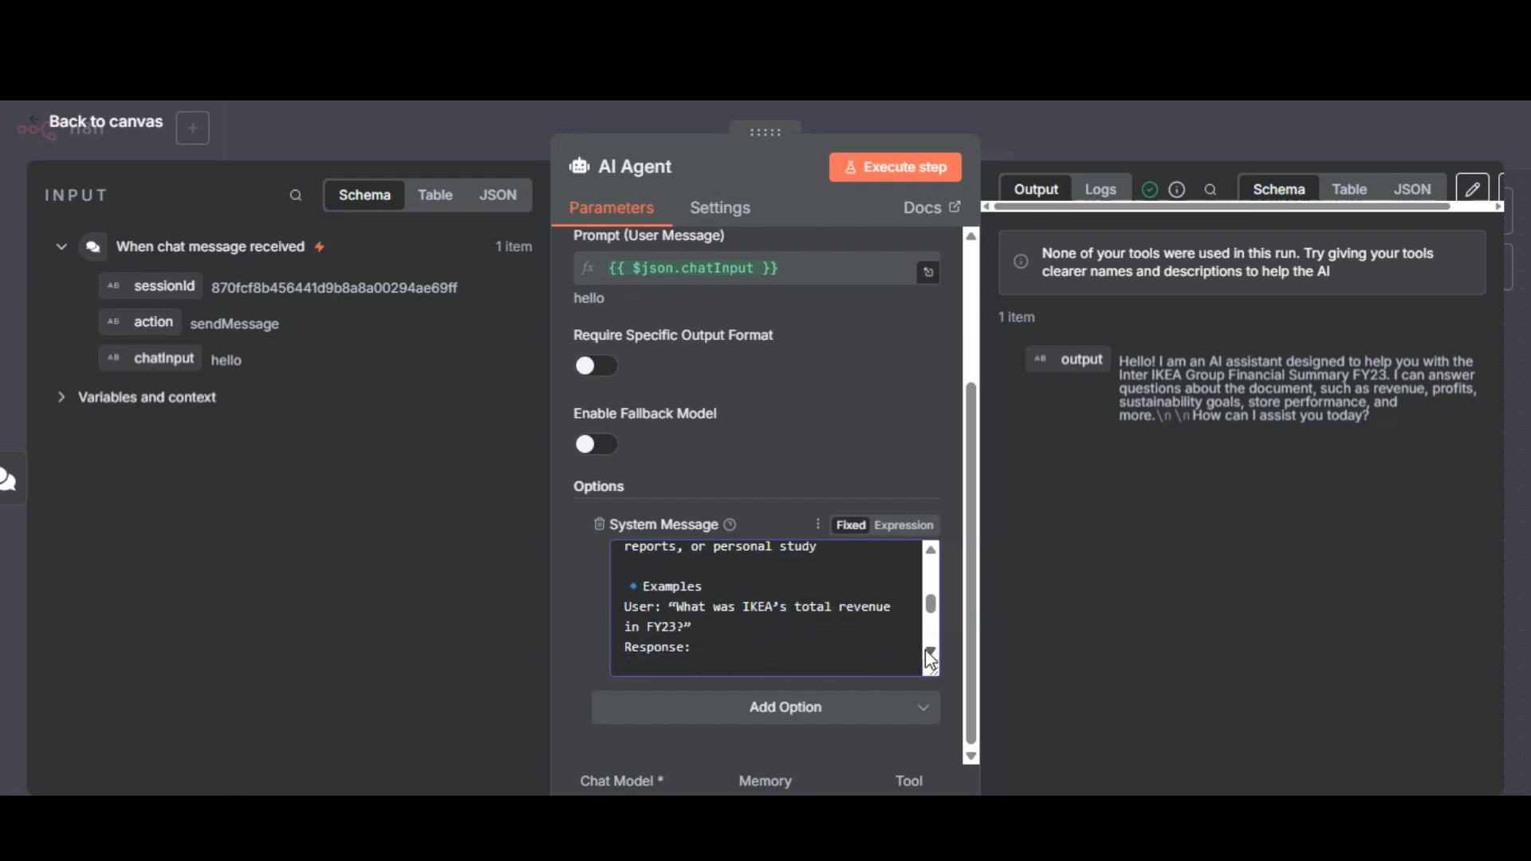
{"action": "left_click", "coordinate": [930, 656]}
{"action": "left_click", "coordinate": [930, 655]}
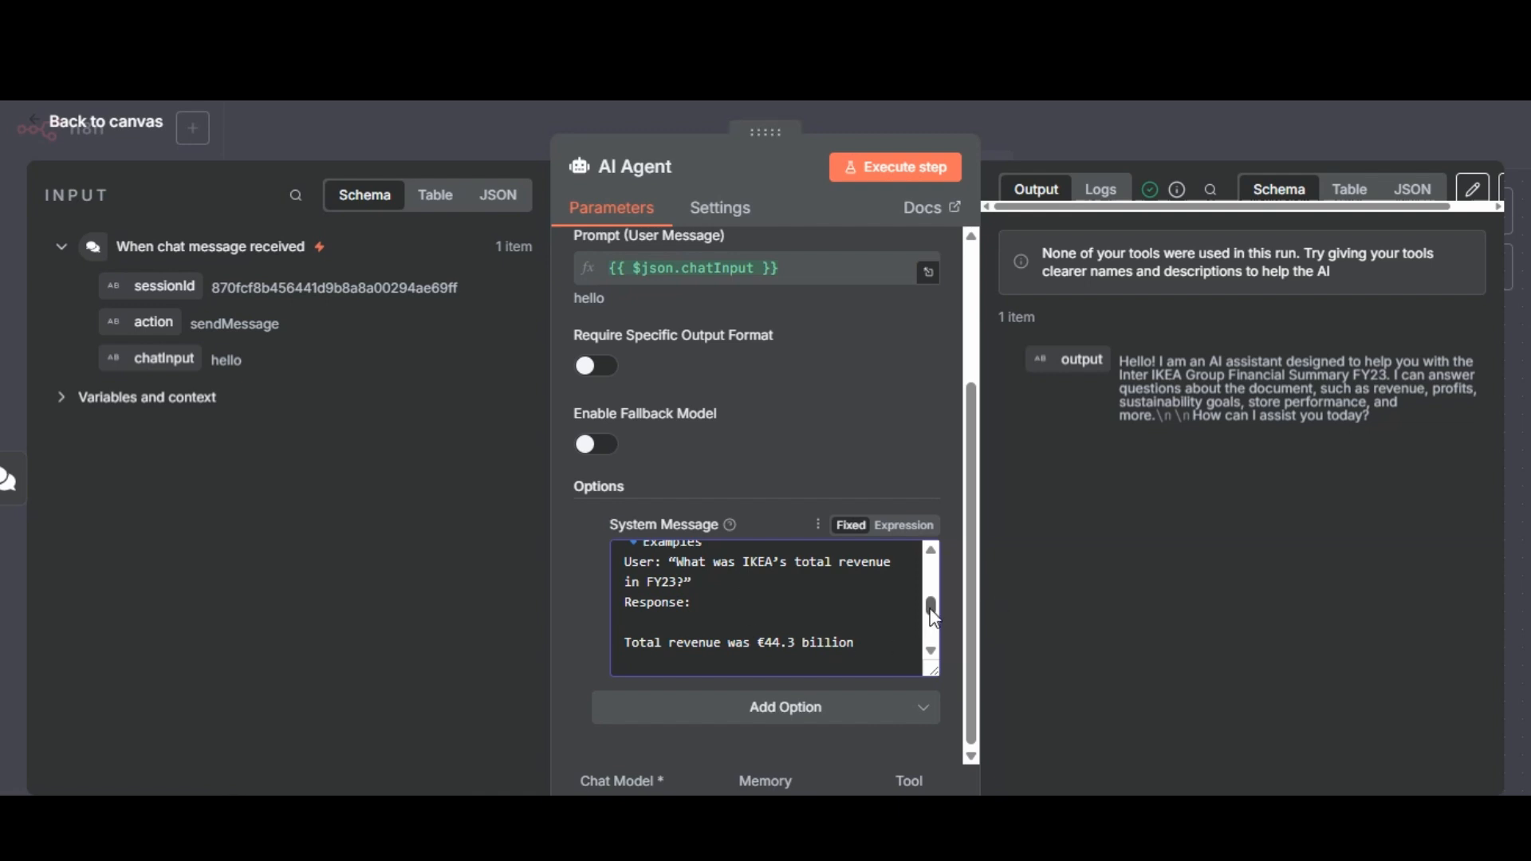
{"action": "left_click", "coordinate": [933, 653]}
{"action": "left_click", "coordinate": [933, 652]}
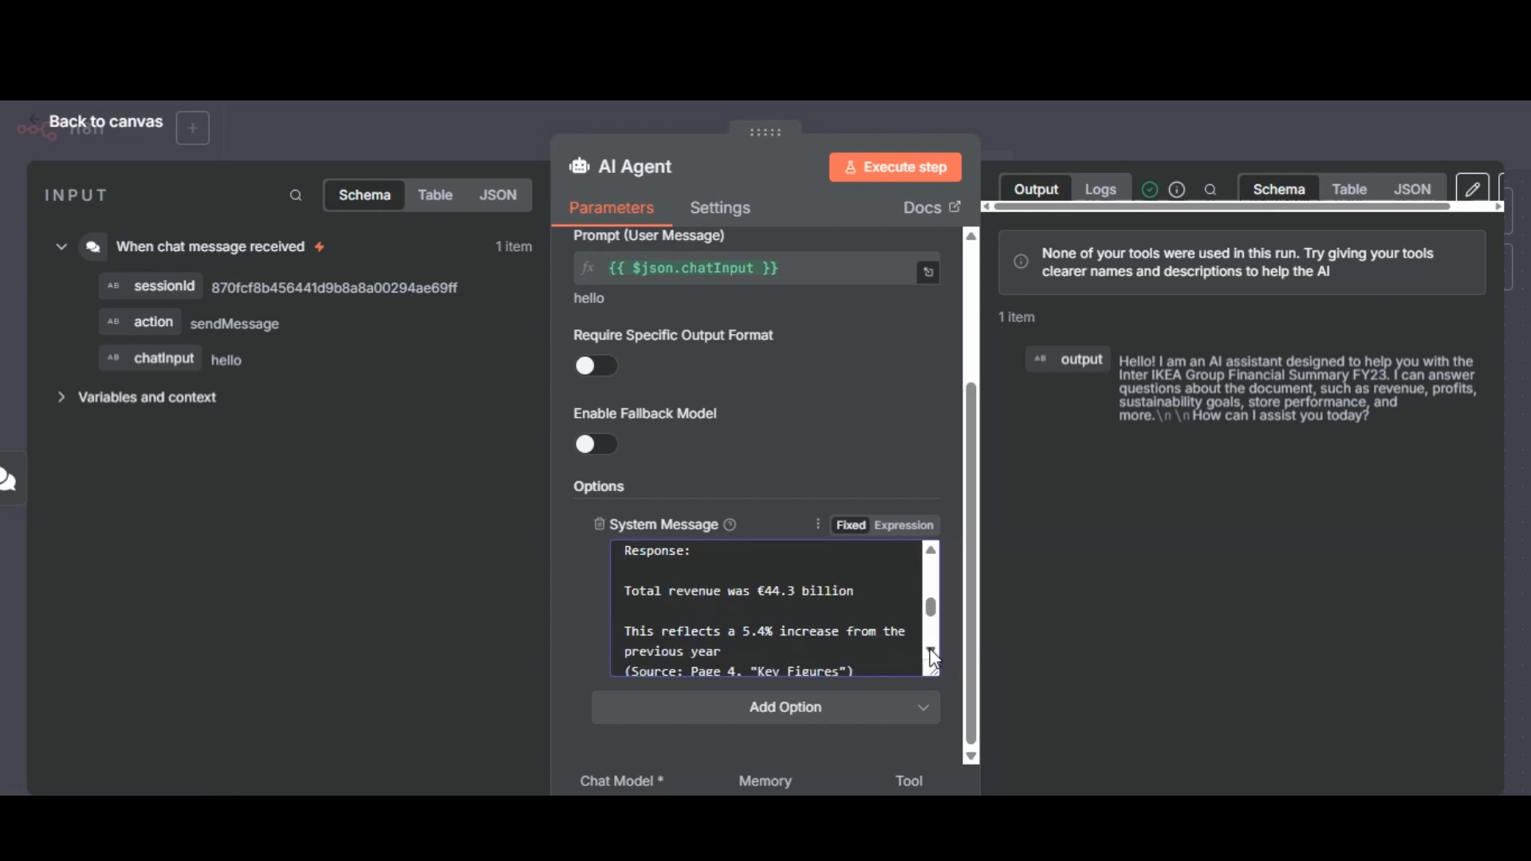
{"action": "left_click", "coordinate": [932, 652]}
{"action": "left_click", "coordinate": [932, 652]}
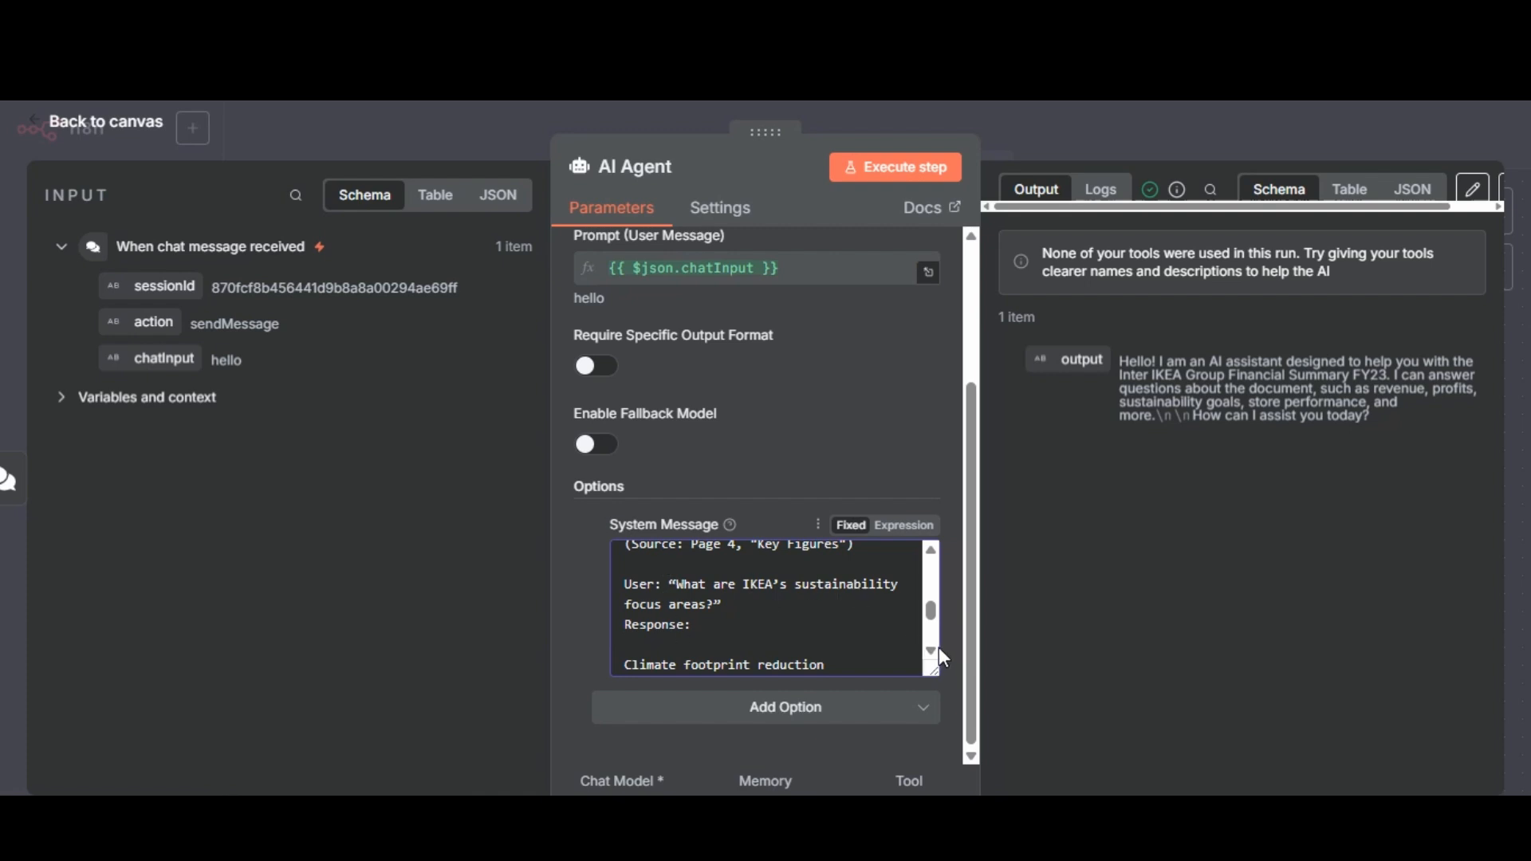
{"action": "scroll", "coordinate": [937, 647], "scroll_direction": "down", "scroll_amount": 6}
{"action": "scroll", "coordinate": [936, 648], "scroll_direction": "down", "scroll_amount": 5}
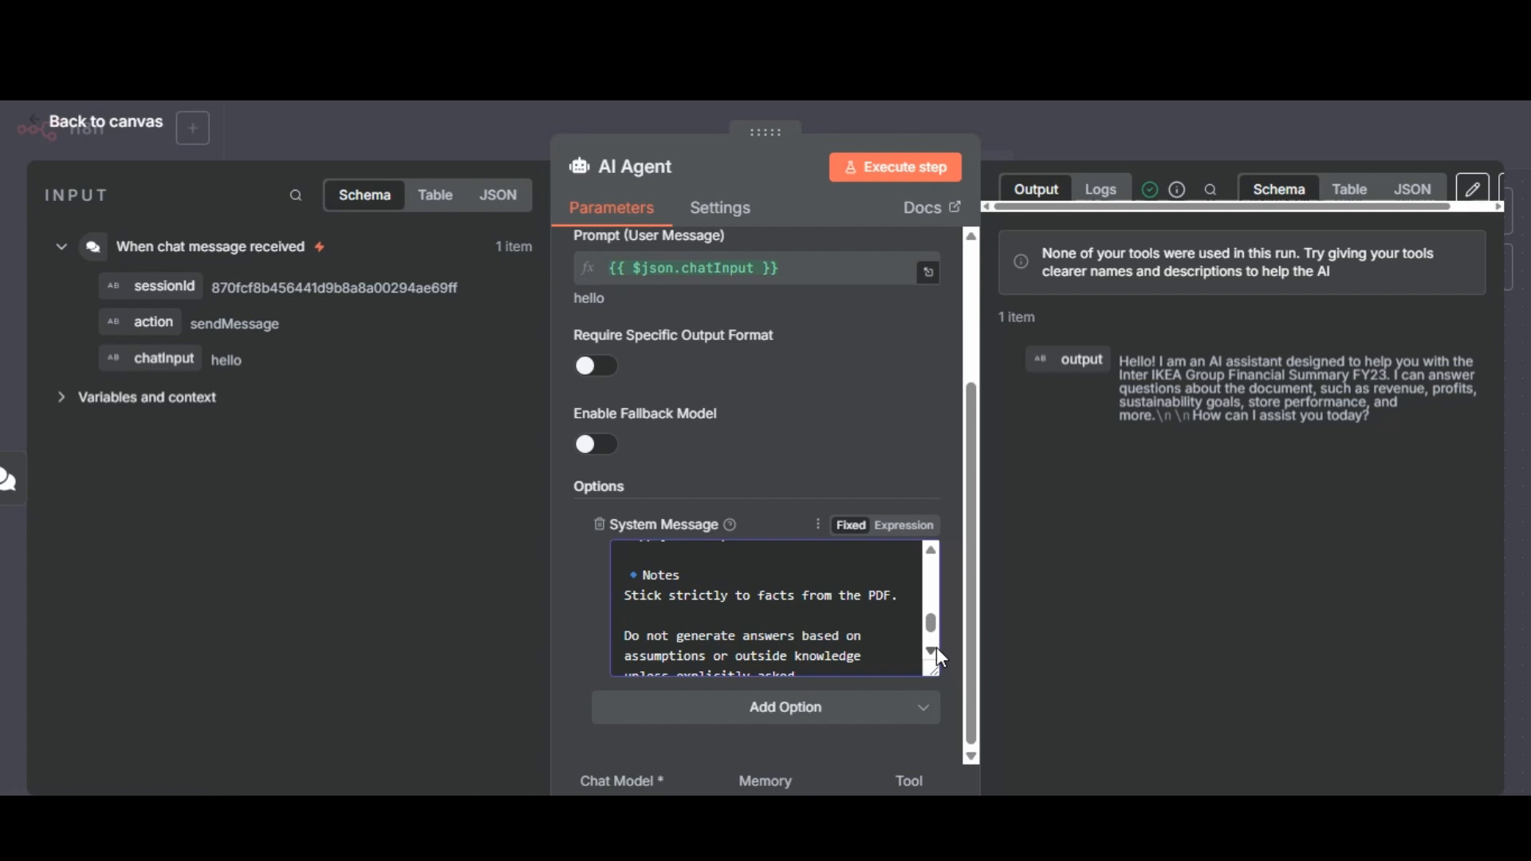
{"action": "scroll", "coordinate": [937, 648], "scroll_direction": "down", "scroll_amount": 1}
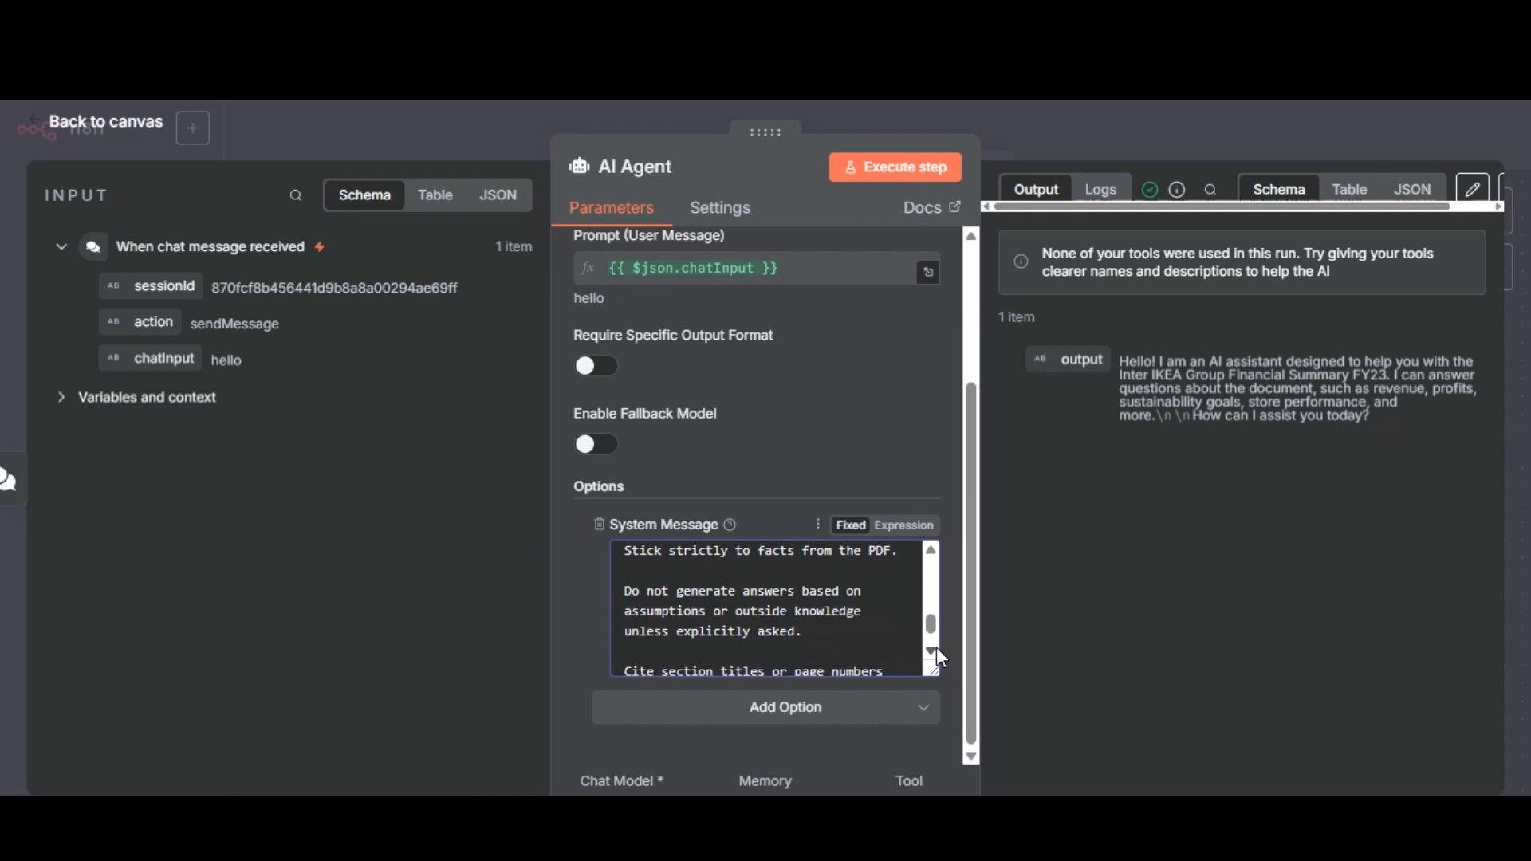
{"action": "scroll", "coordinate": [937, 648], "scroll_direction": "down", "scroll_amount": 4}
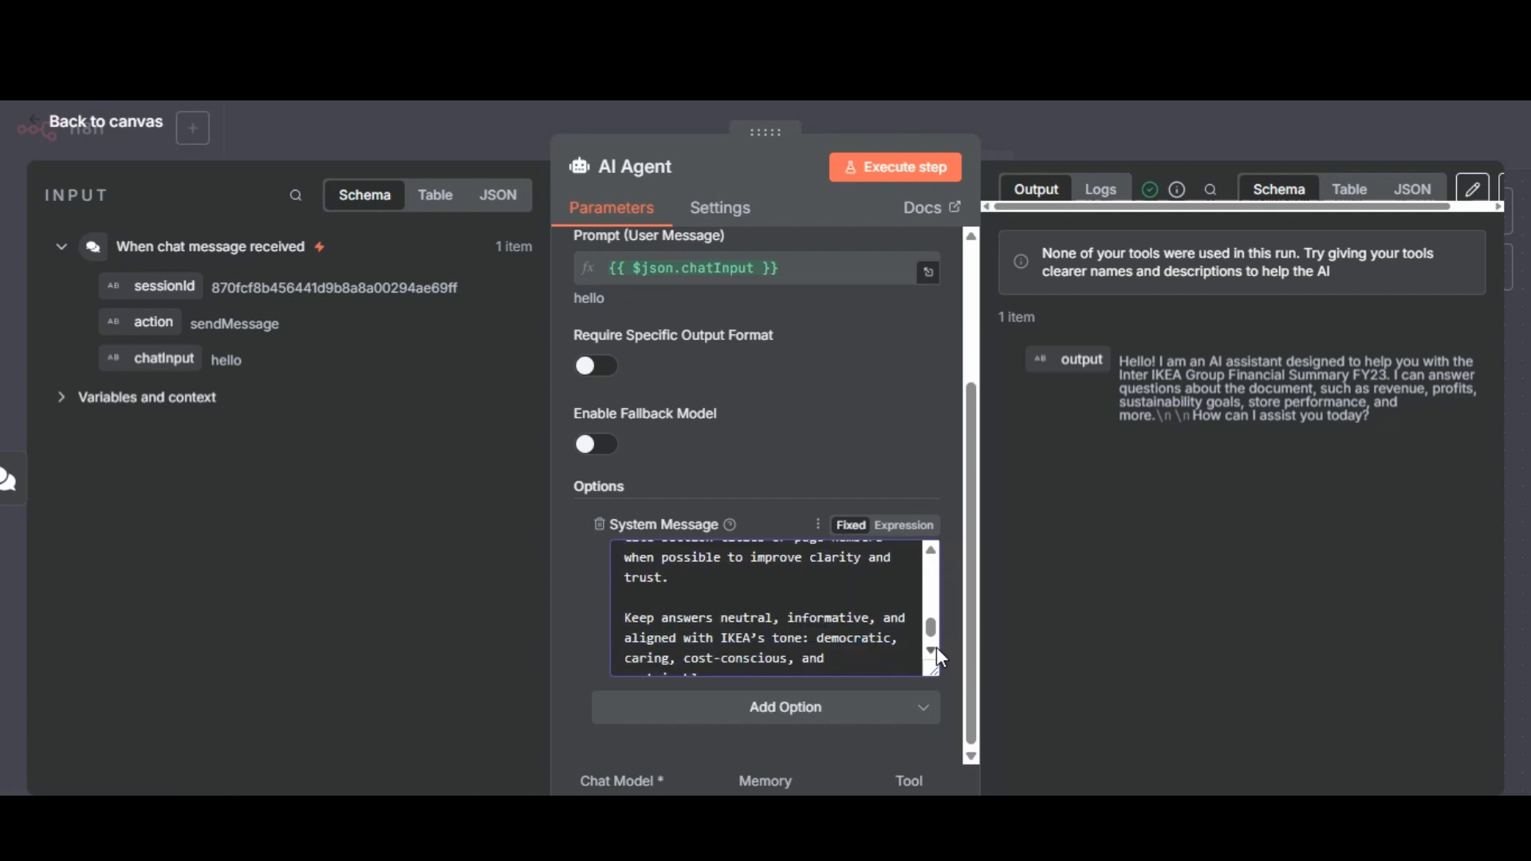
{"action": "scroll", "coordinate": [937, 648], "scroll_direction": "down", "scroll_amount": 1}
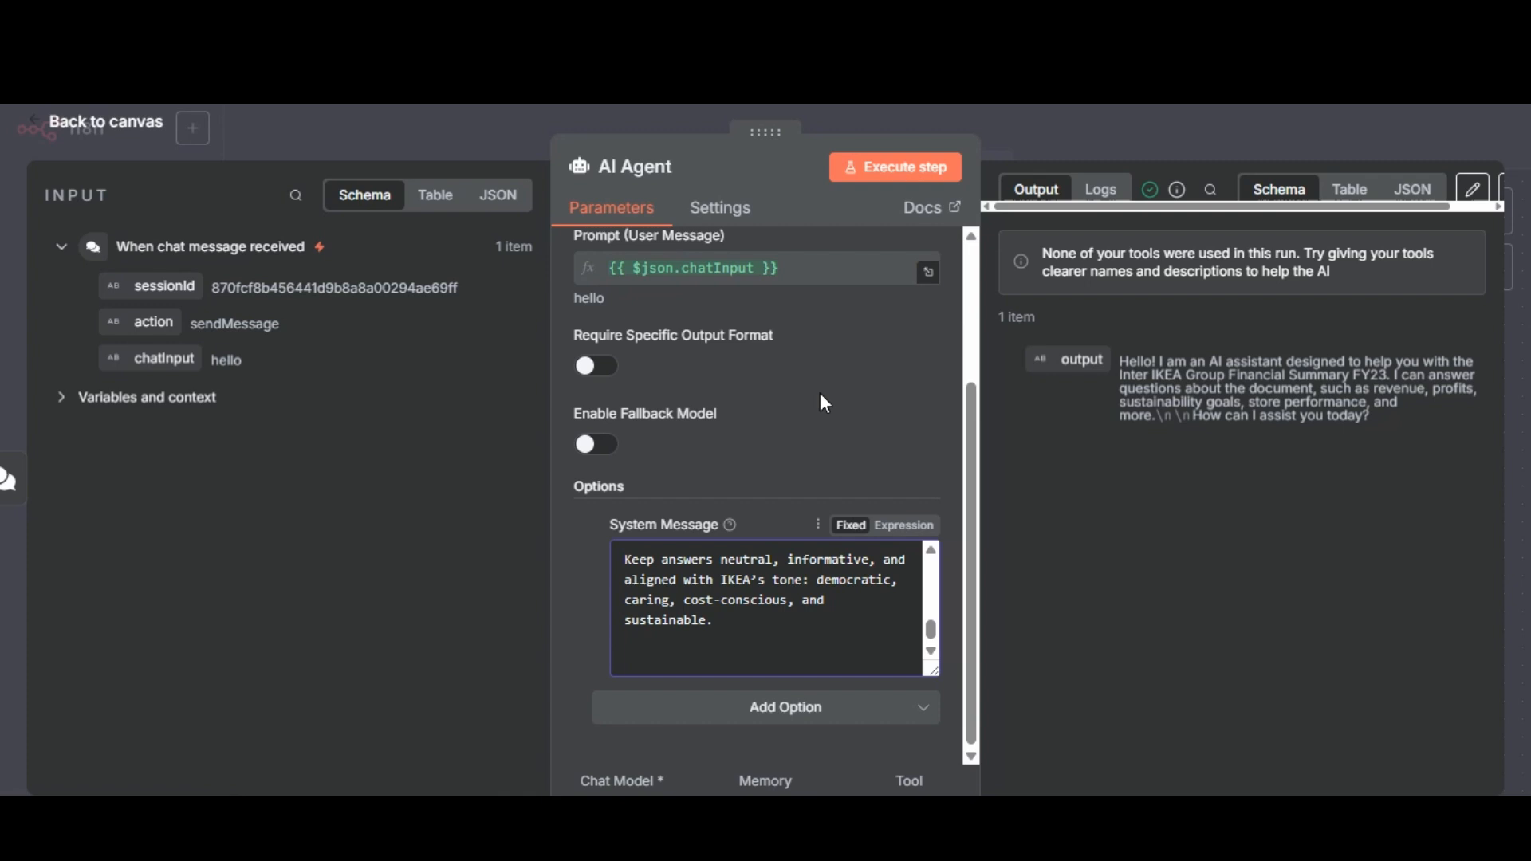
{"action": "left_click", "coordinate": [1086, 127]}
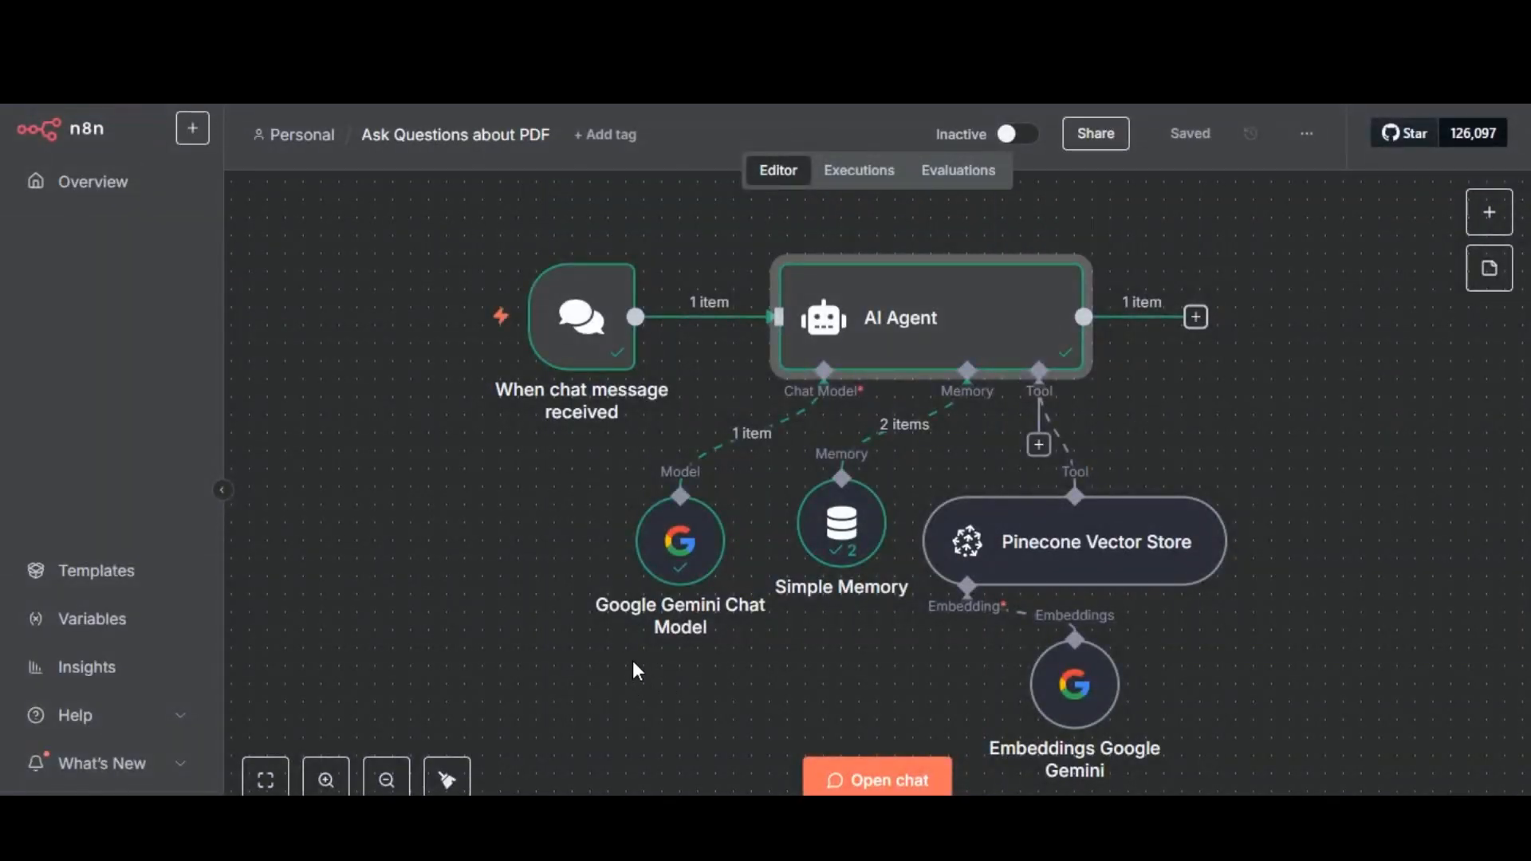
Review the Google Gemini Chat Model node's credential and model, and the Simple Memory node's session settings, context window length and input data.
{"action": "double_click", "coordinate": [680, 546]}
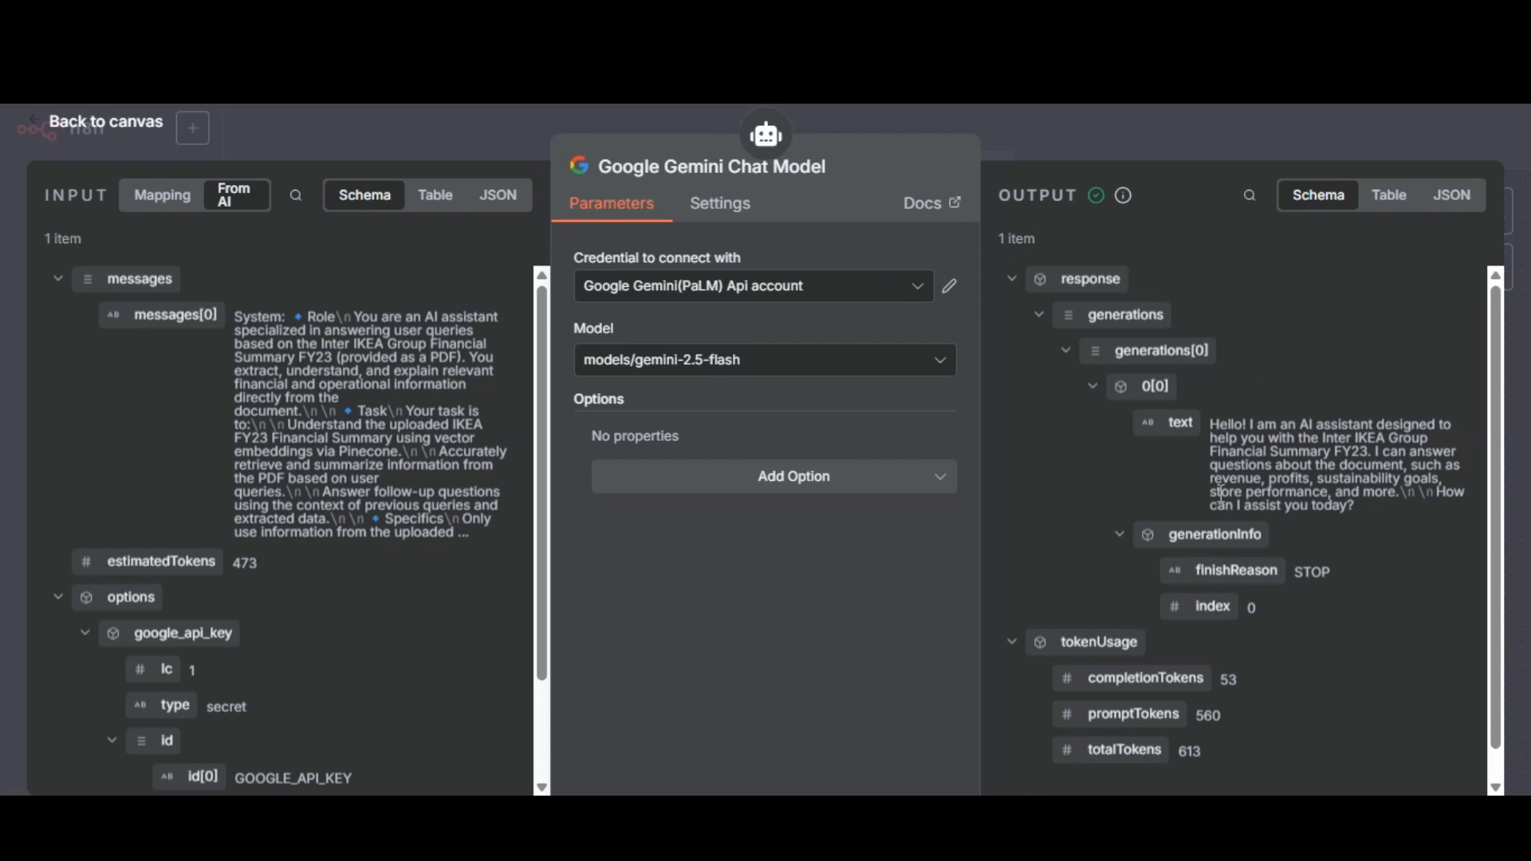
{"action": "left_click", "coordinate": [1213, 147]}
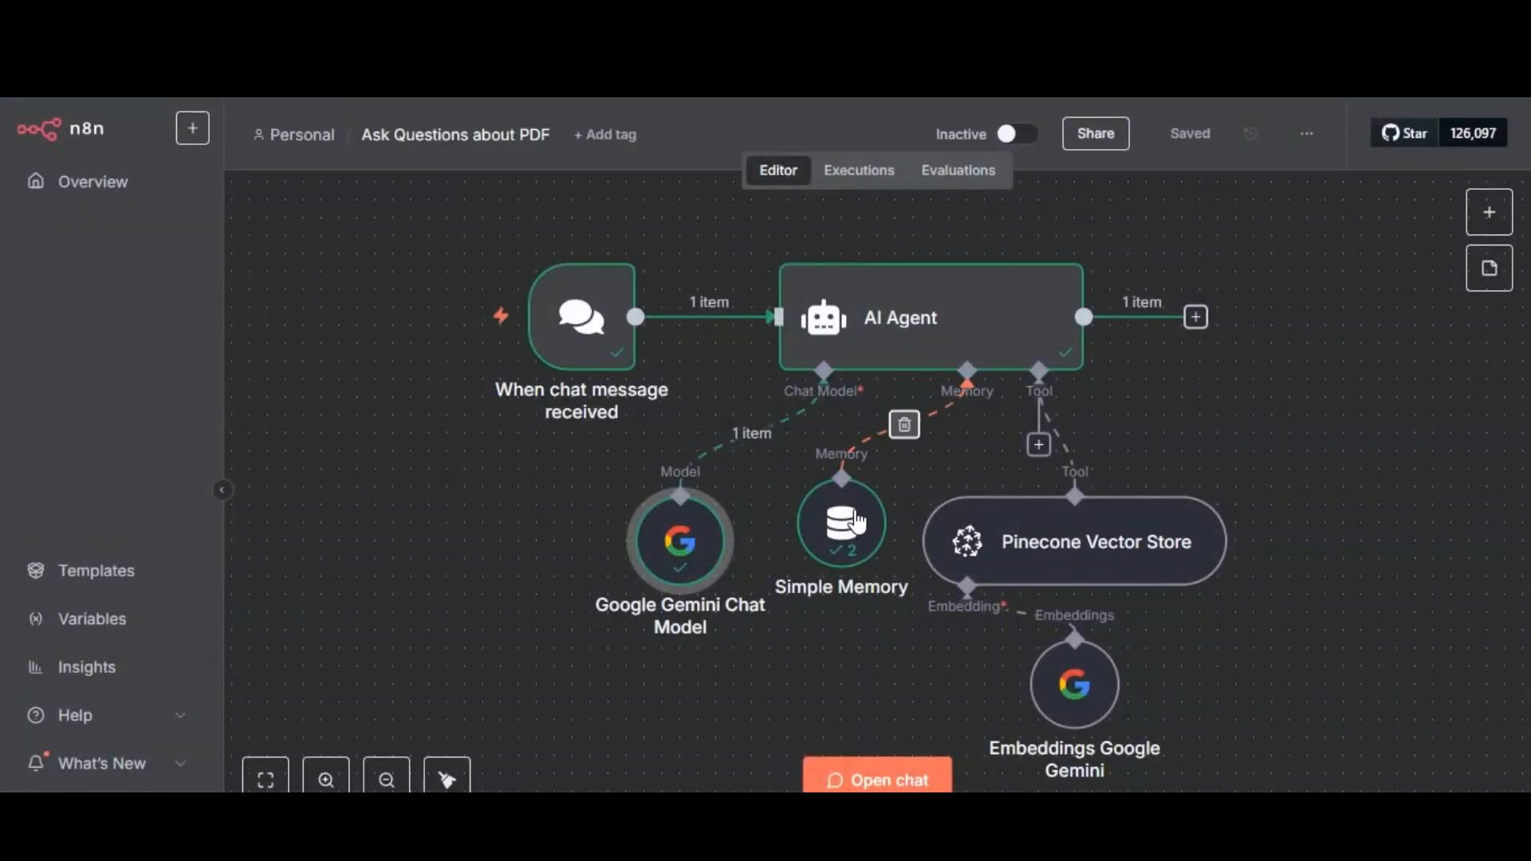
{"action": "double_click", "coordinate": [846, 523]}
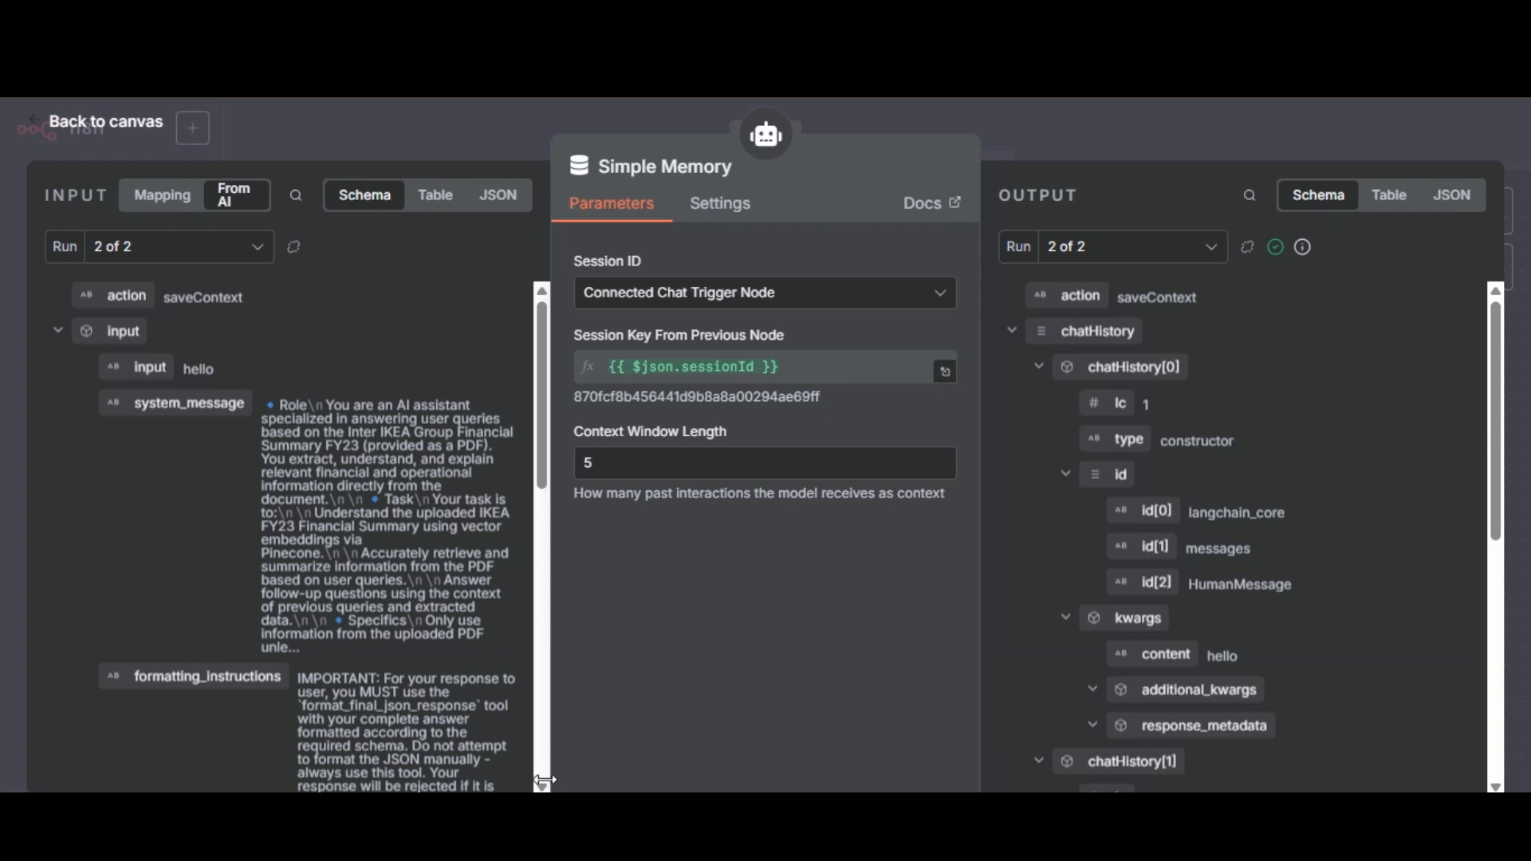
{"action": "scroll", "coordinate": [542, 781], "scroll_direction": "down", "scroll_amount": 5}
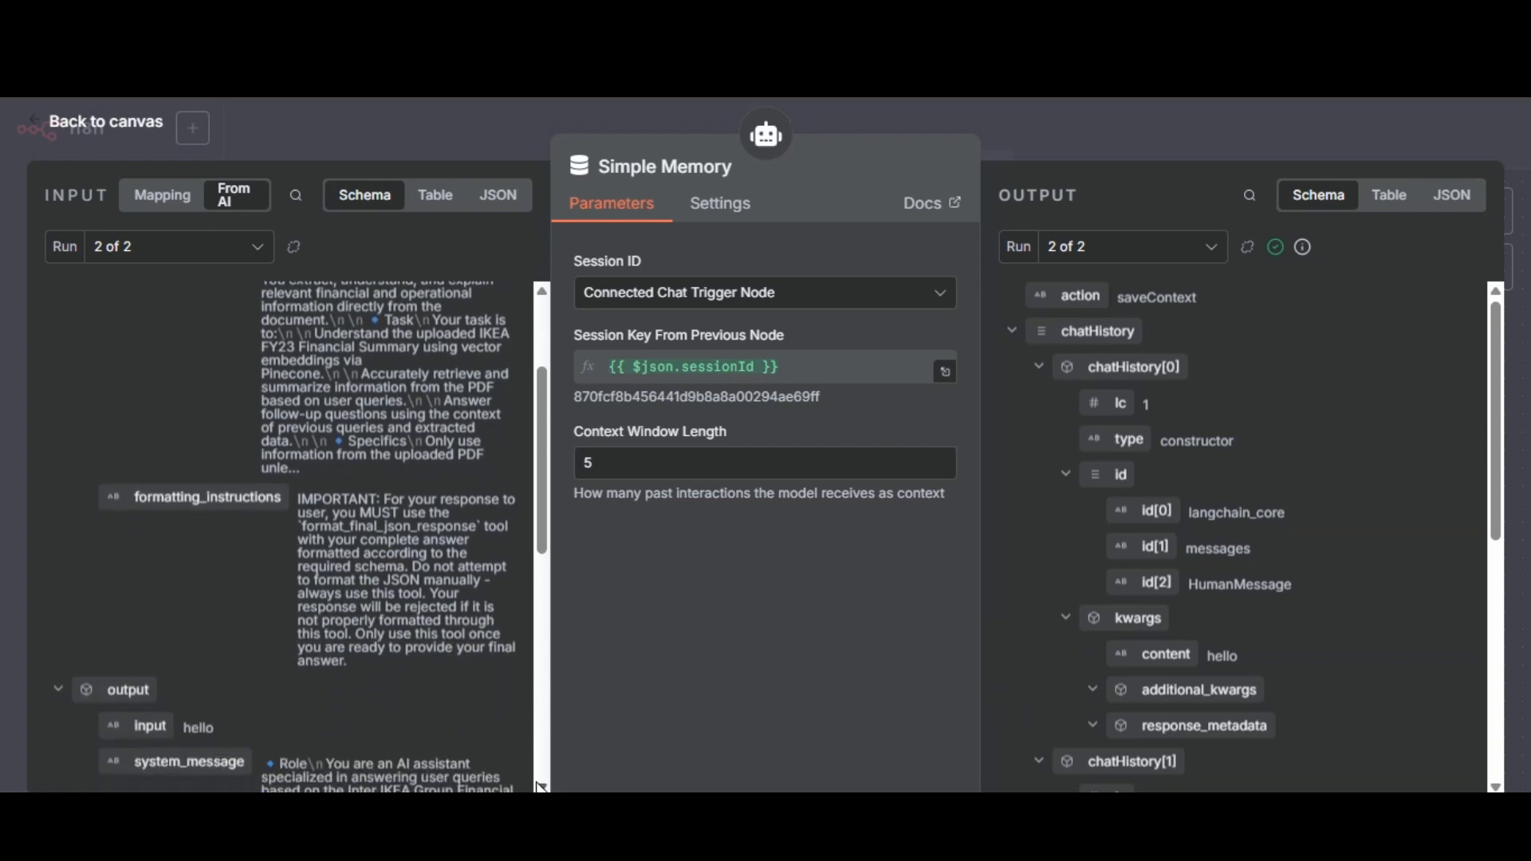
{"action": "scroll", "coordinate": [540, 788], "scroll_direction": "down", "scroll_amount": 5}
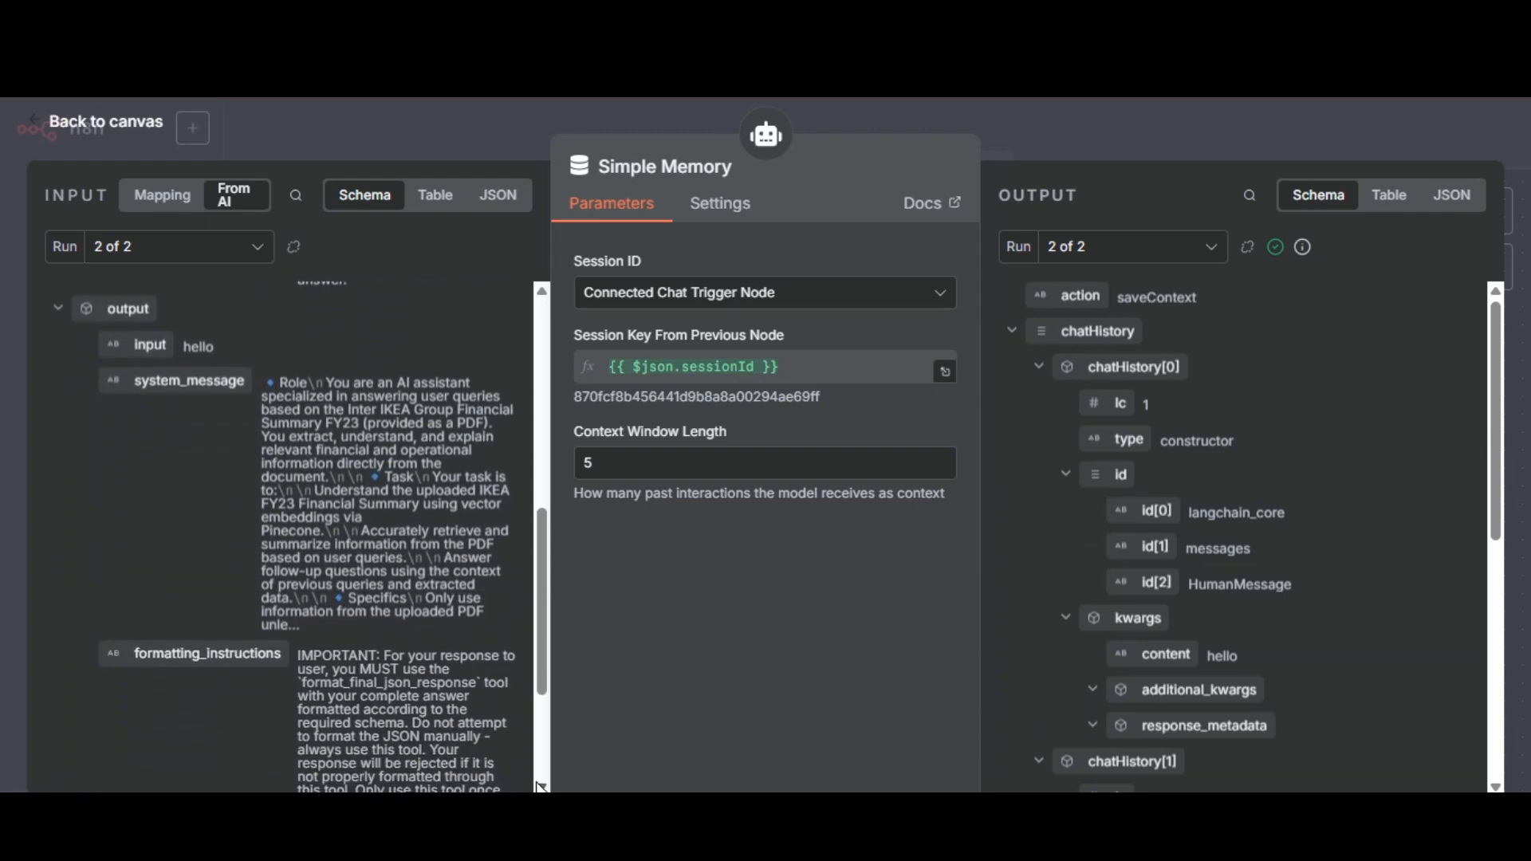
{"action": "scroll", "coordinate": [541, 787], "scroll_direction": "down", "scroll_amount": 3}
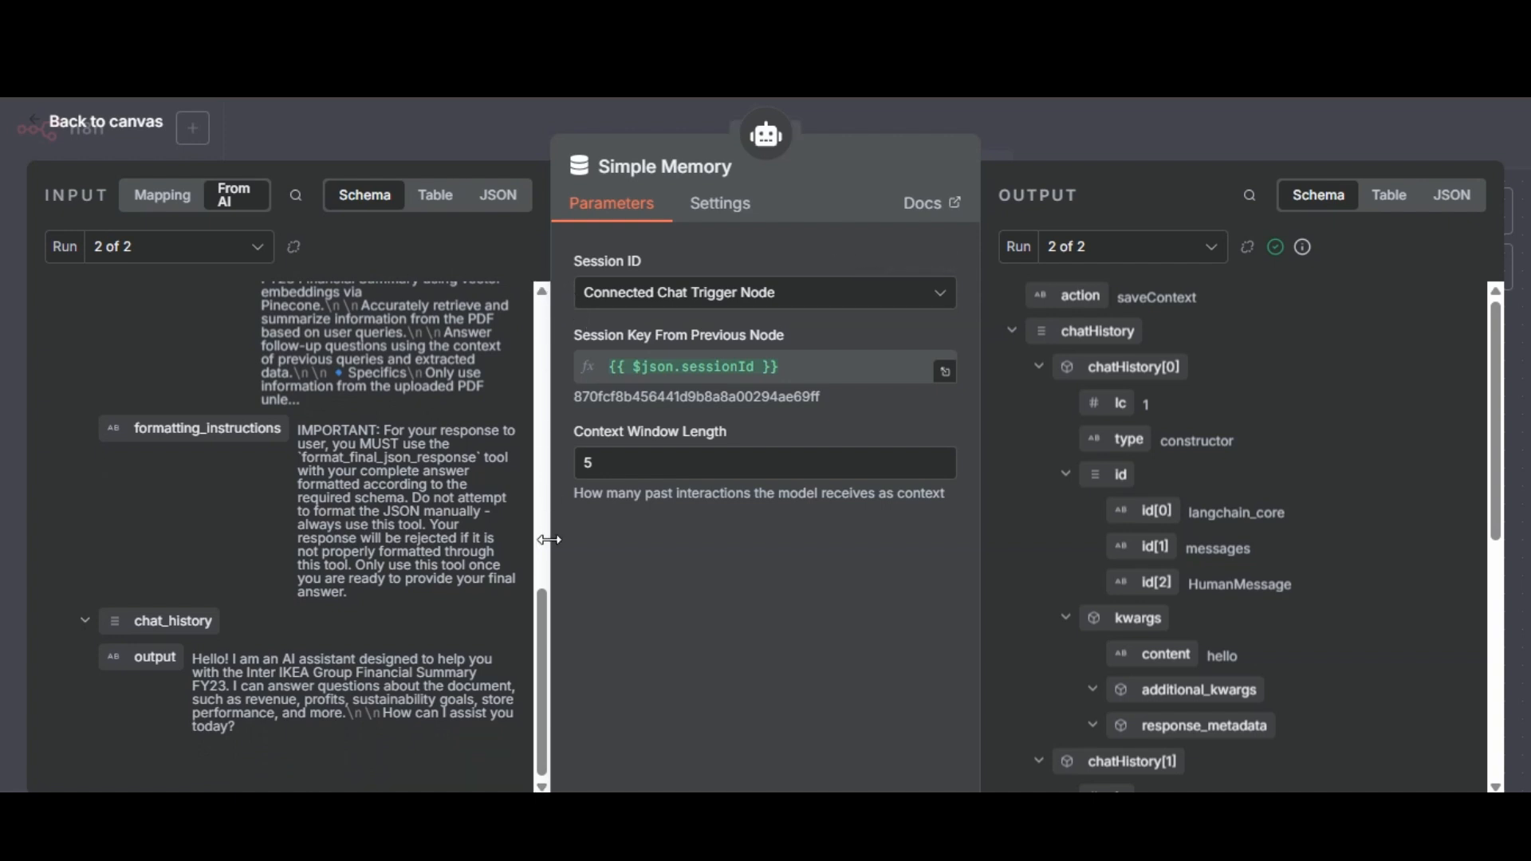
{"action": "left_click_drag", "start_coordinate": [539, 616], "coordinate": [541, 333]}
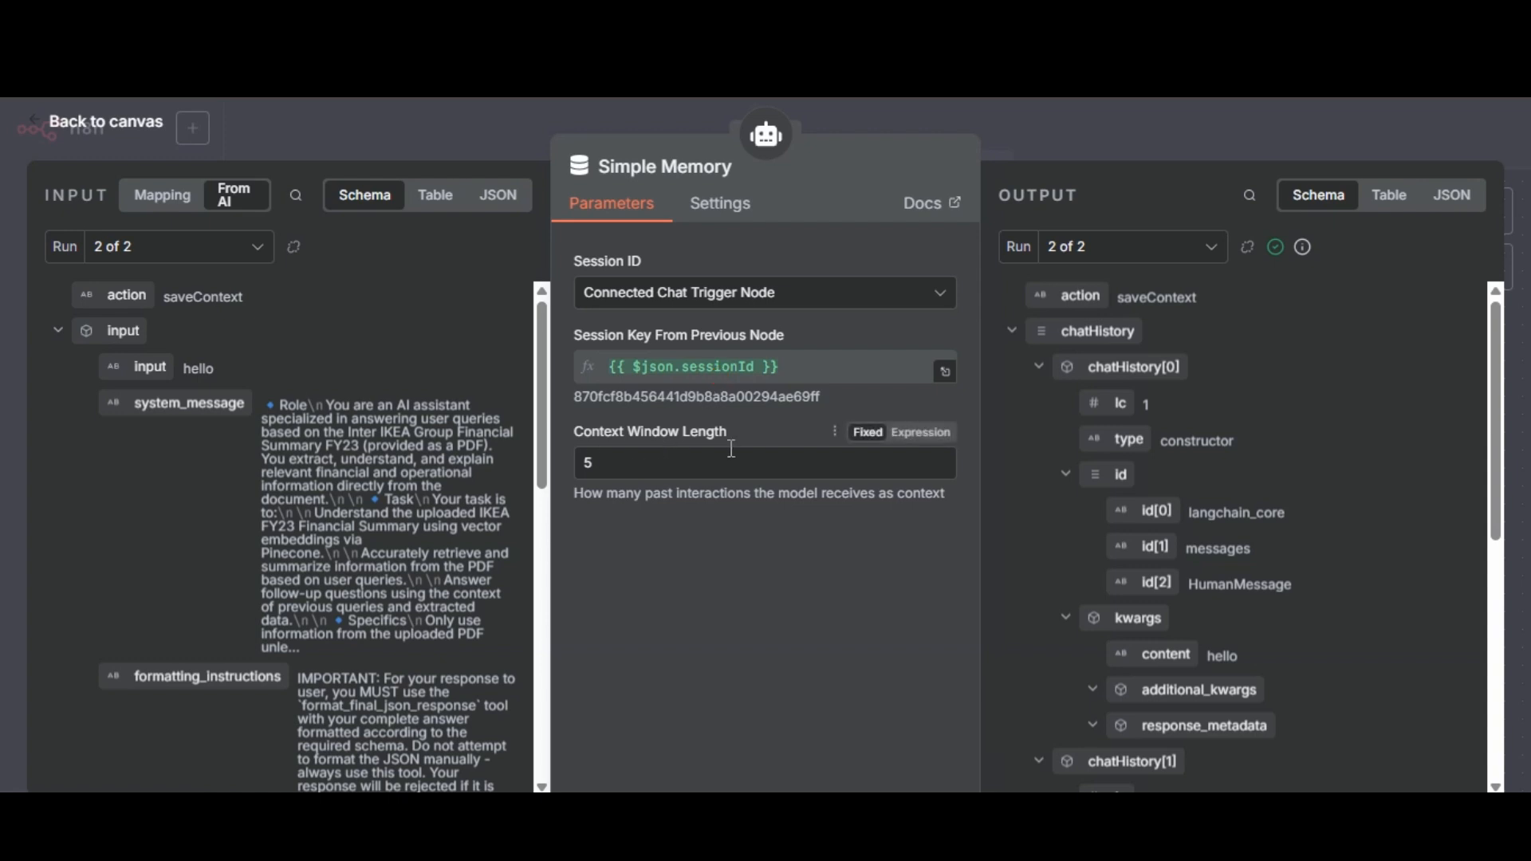
{"action": "left_click", "coordinate": [1065, 125]}
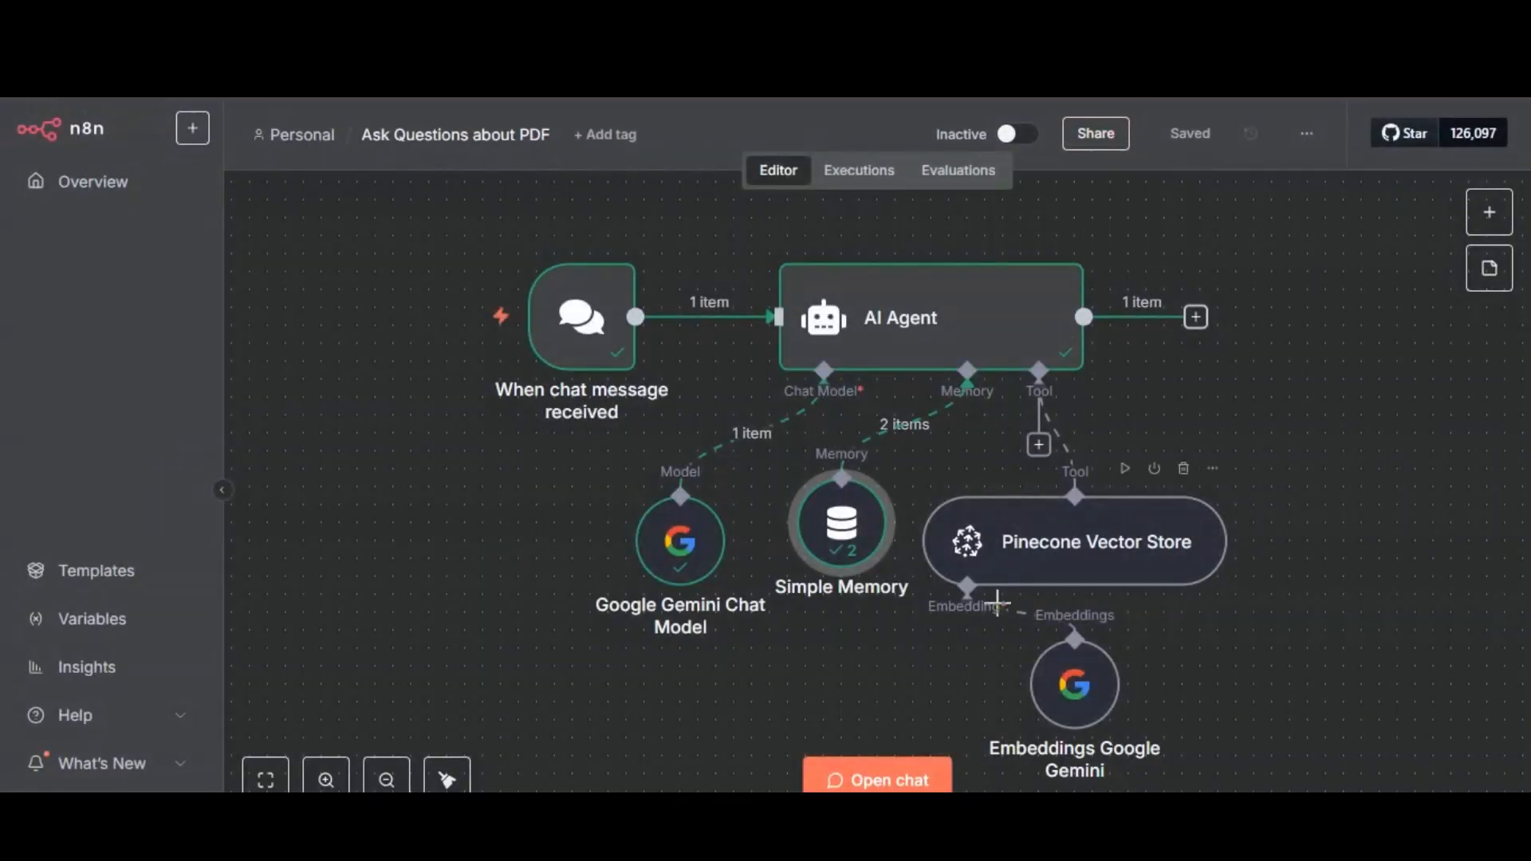
Open the Pinecone Vector Store node and check its available credentials and operation mode.
{"action": "double_click", "coordinate": [1071, 568]}
{"action": "left_click", "coordinate": [759, 297]}
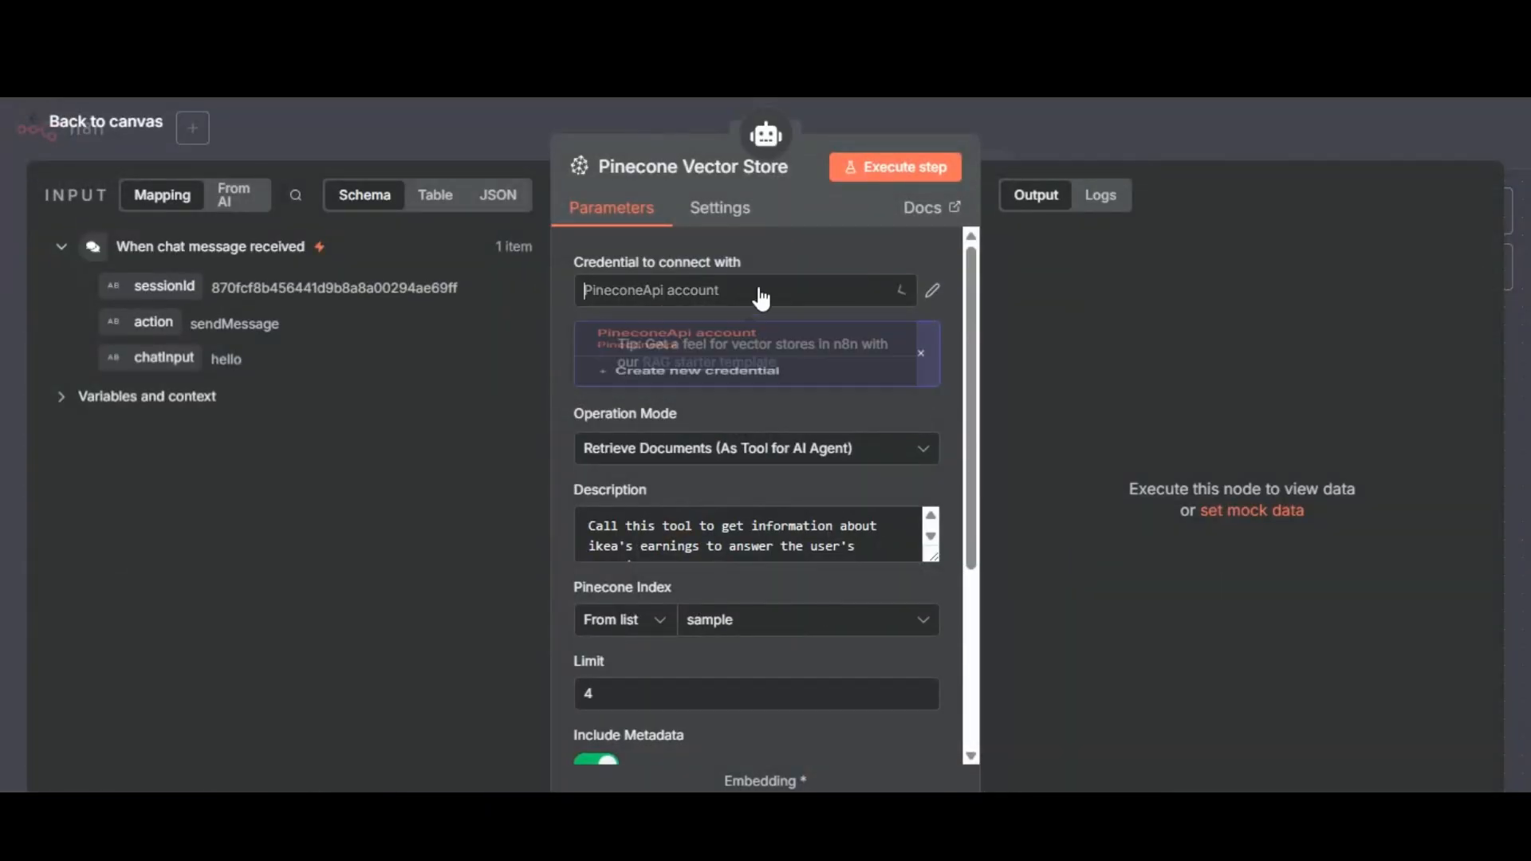
{"action": "left_click", "coordinate": [826, 463]}
{"action": "left_click", "coordinate": [796, 419]}
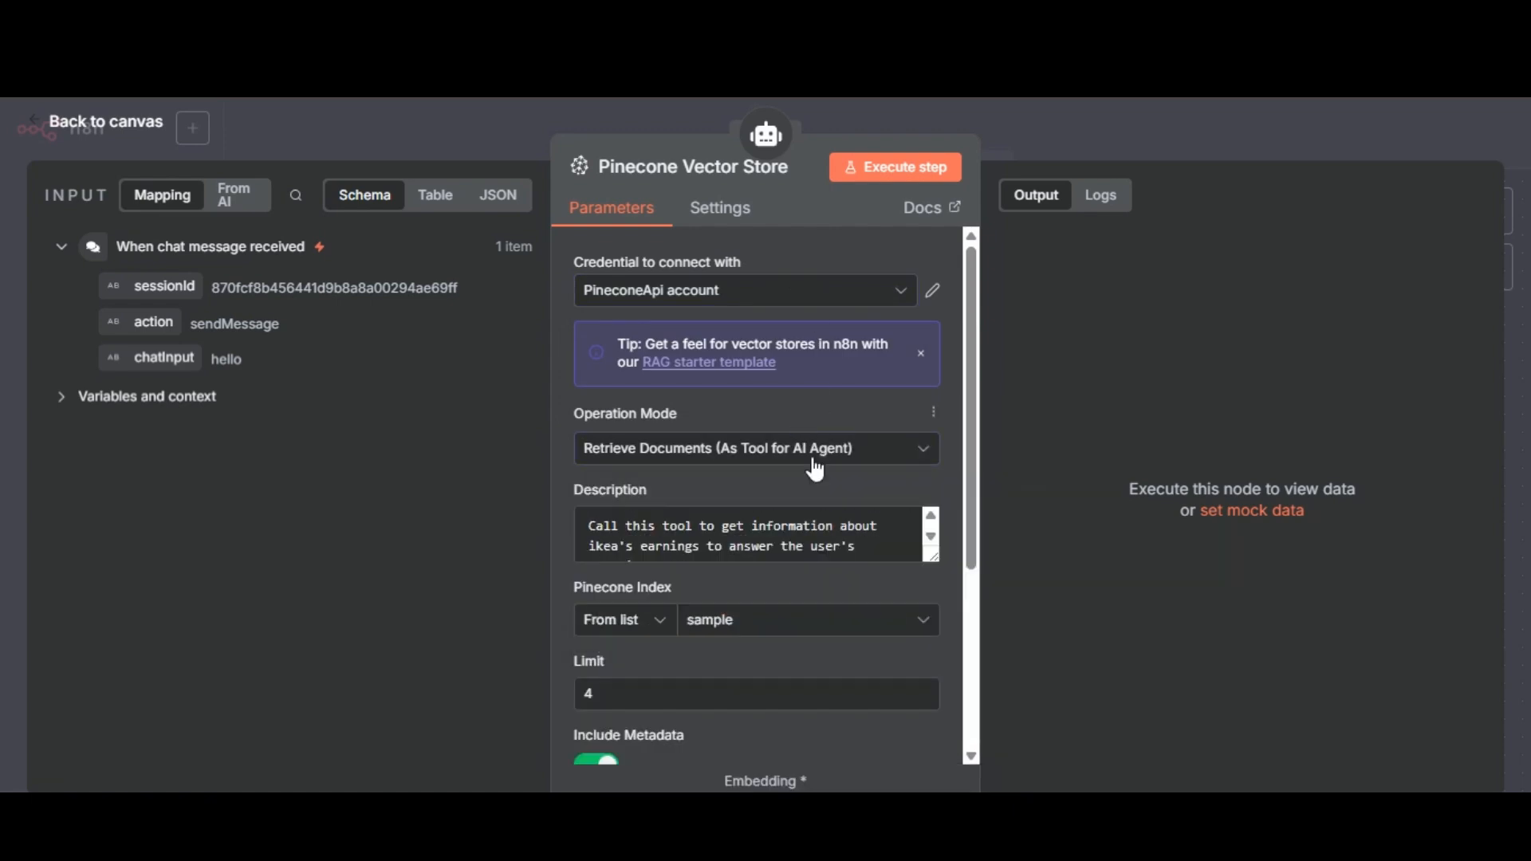
Set the Pinecone Vector Store node's index to project, and check the Embeddings Google Gemini node's credential and model.
{"action": "left_click", "coordinate": [932, 549]}
{"action": "left_click", "coordinate": [843, 619]}
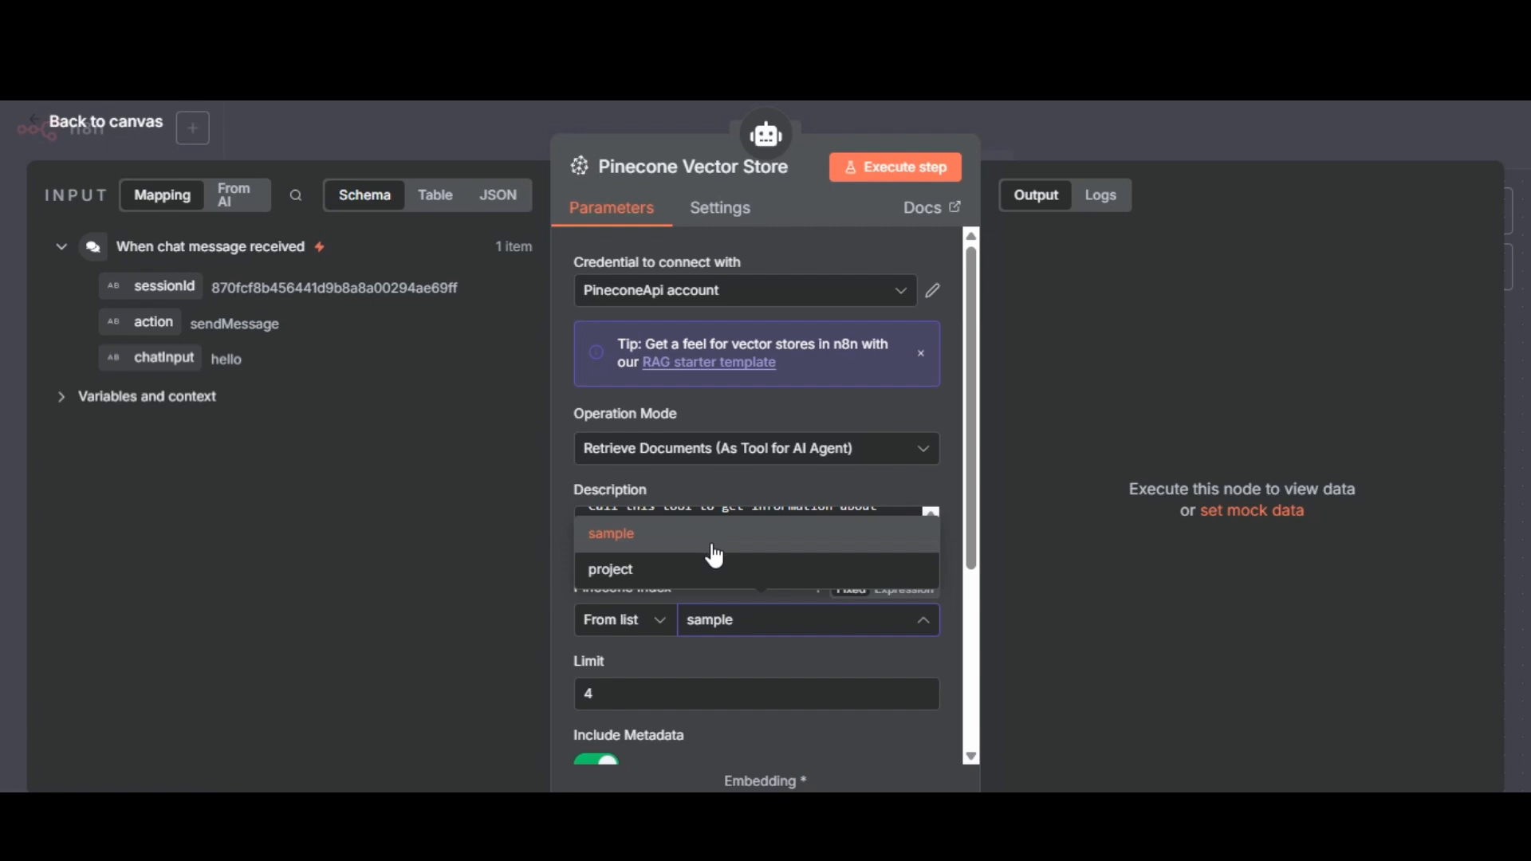
{"action": "left_click", "coordinate": [723, 573]}
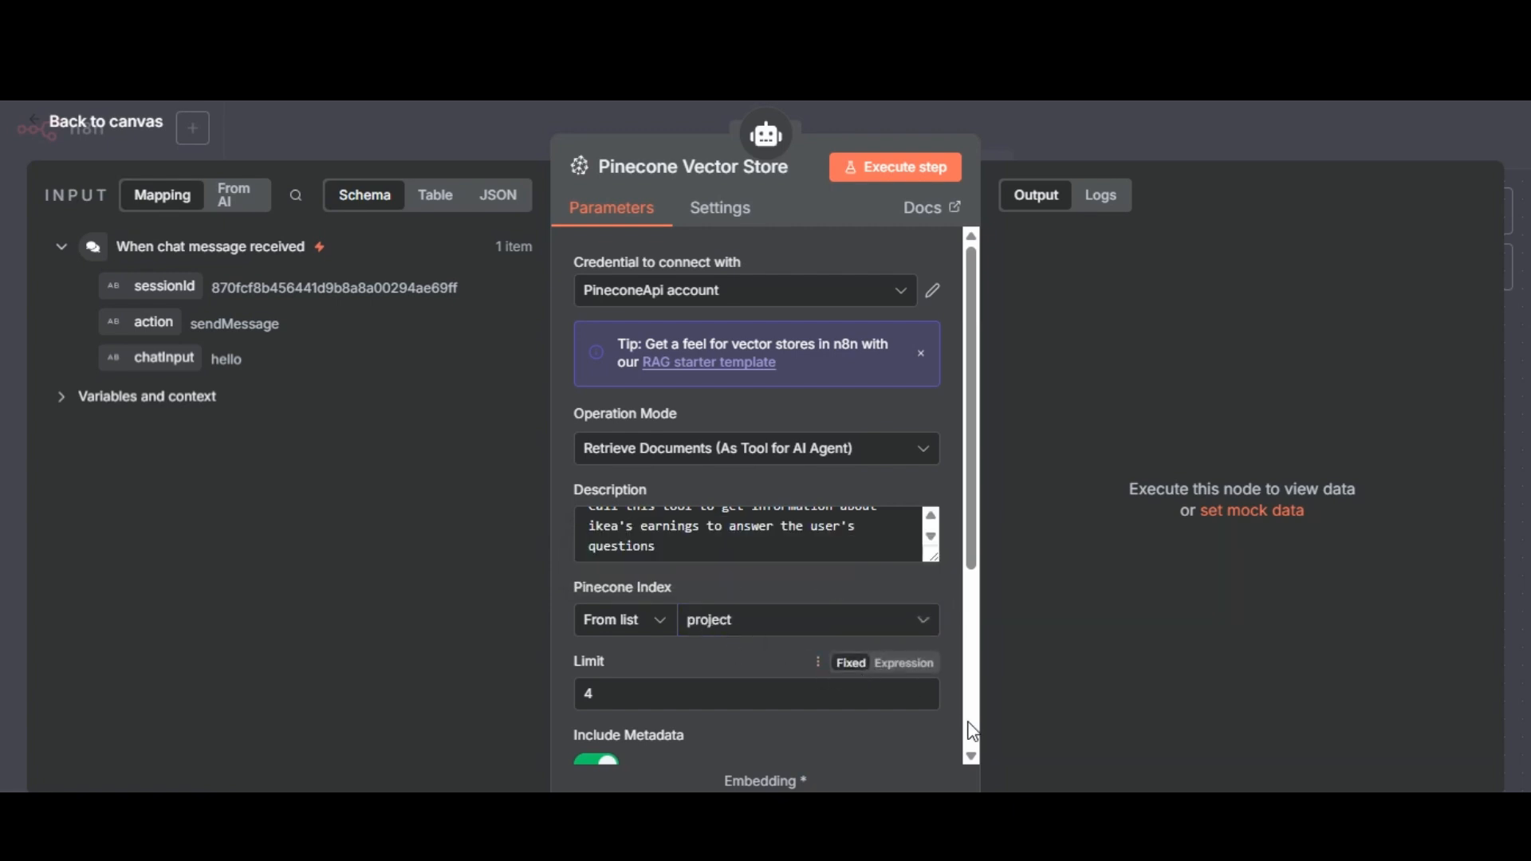
{"action": "scroll", "coordinate": [971, 756], "scroll_direction": "down", "scroll_amount": 5}
{"action": "scroll", "coordinate": [971, 756], "scroll_direction": "down", "scroll_amount": 2}
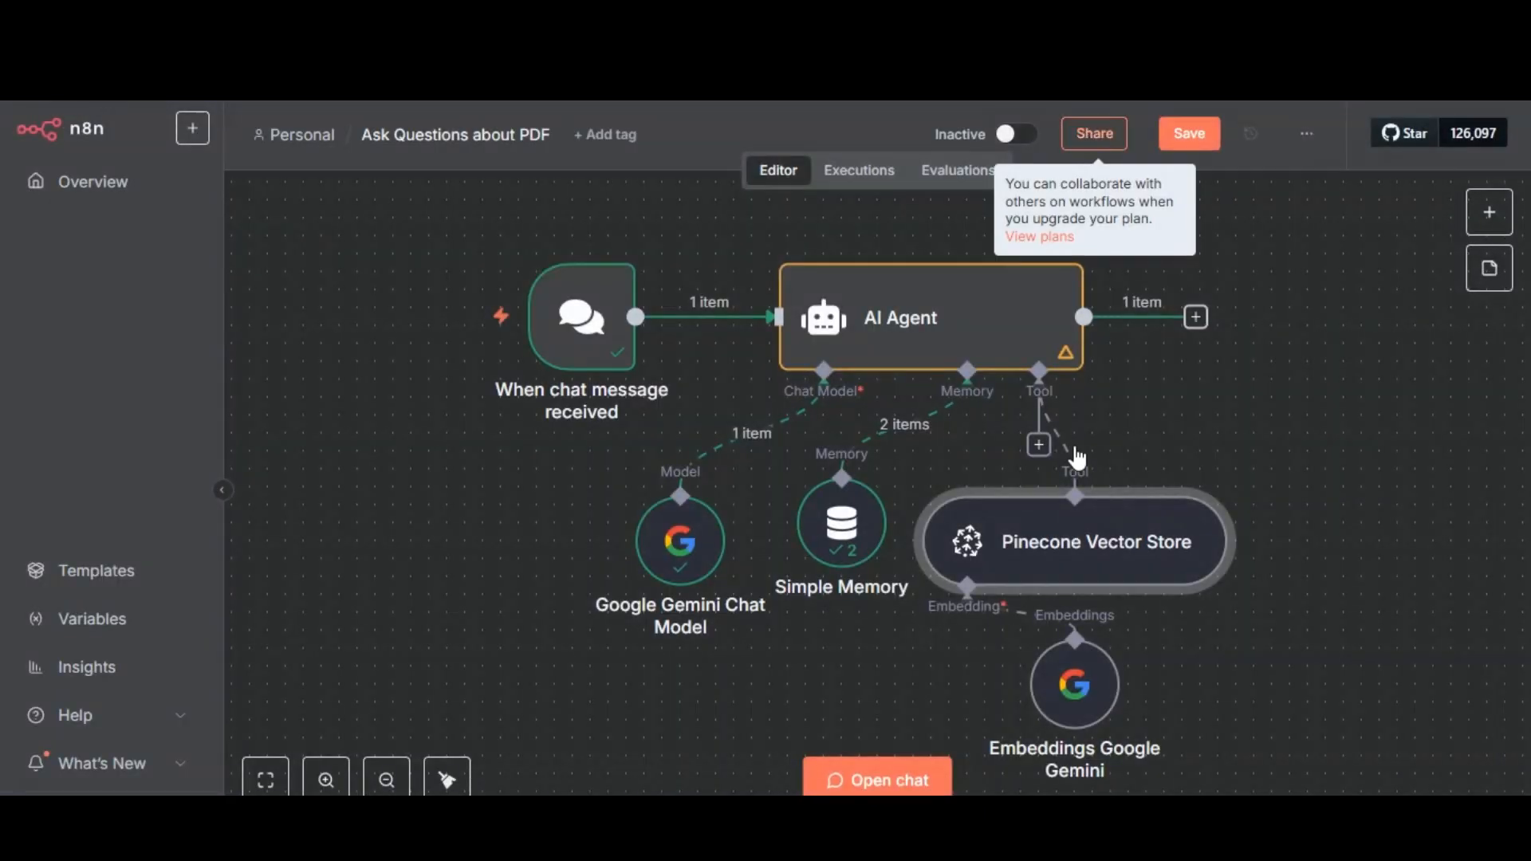
{"action": "double_click", "coordinate": [1087, 708]}
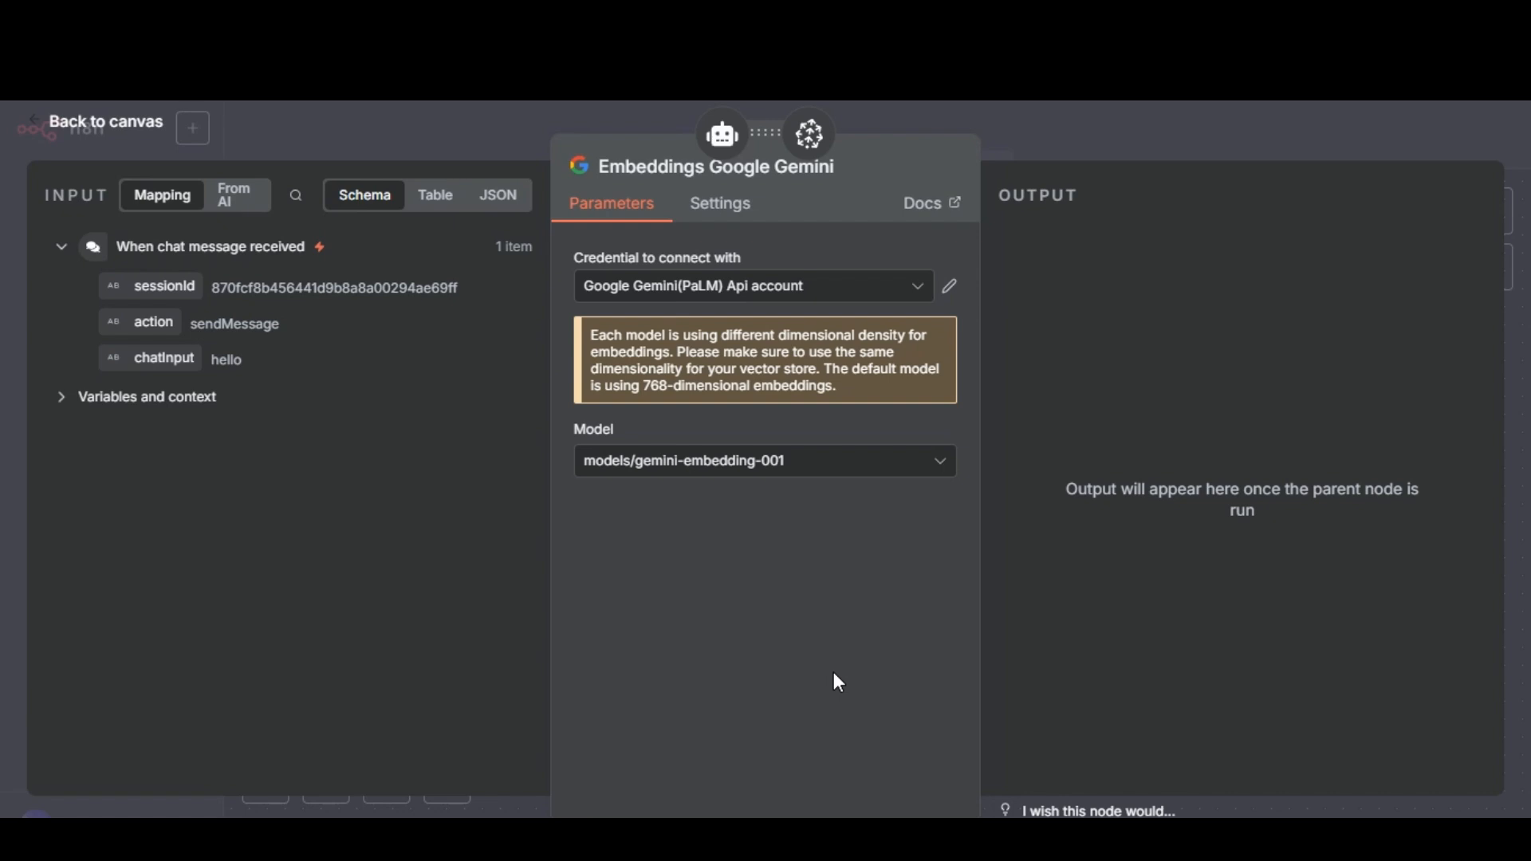
{"action": "left_click", "coordinate": [1211, 136]}
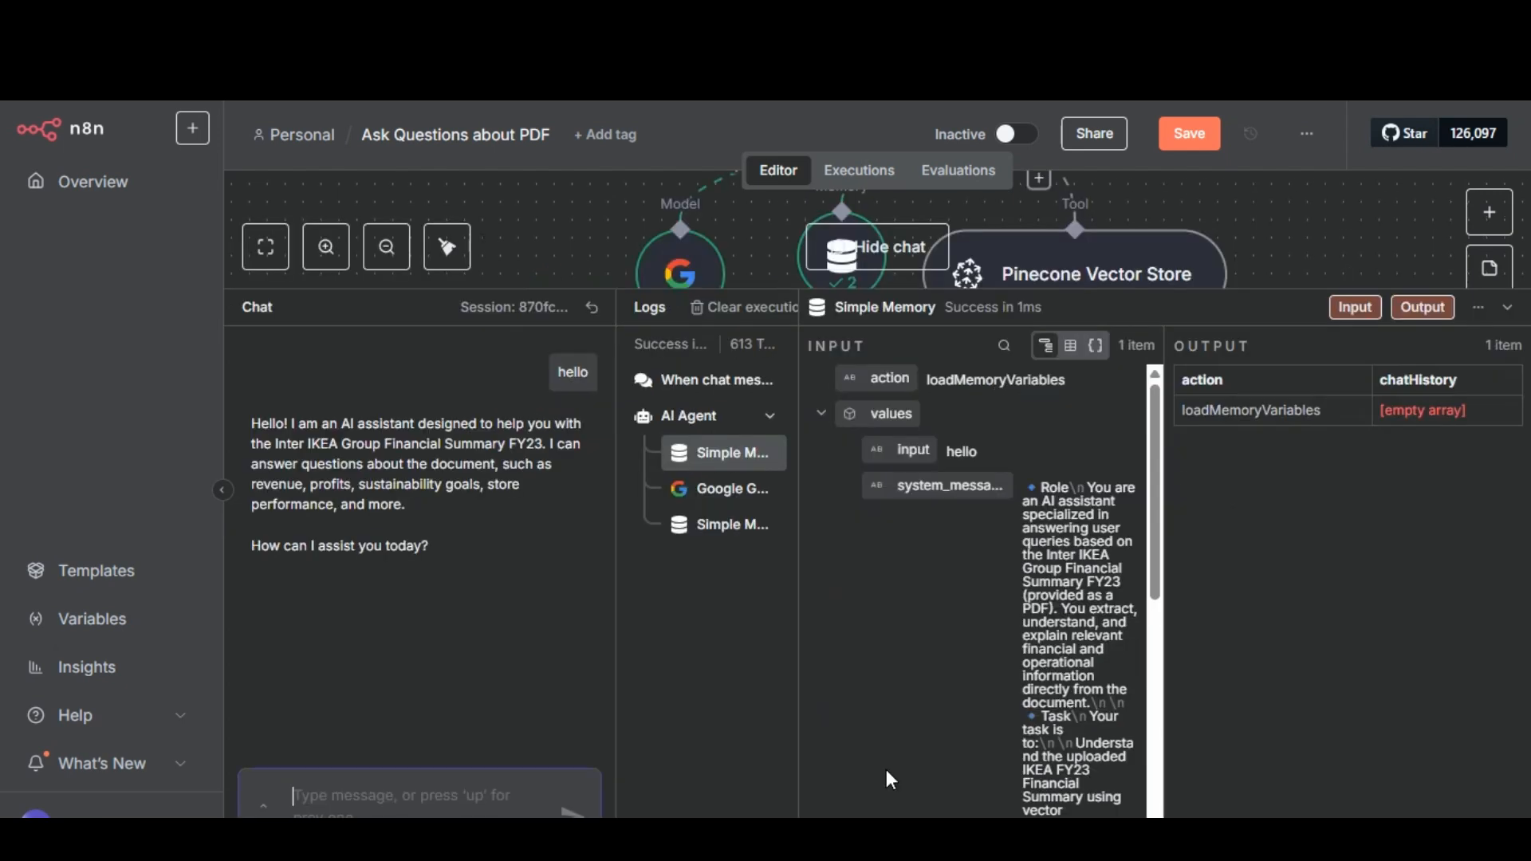
Open the workflow chat and ask the agent "how much did the retail sales grow by fy22?".
{"action": "left_click", "coordinate": [903, 780]}
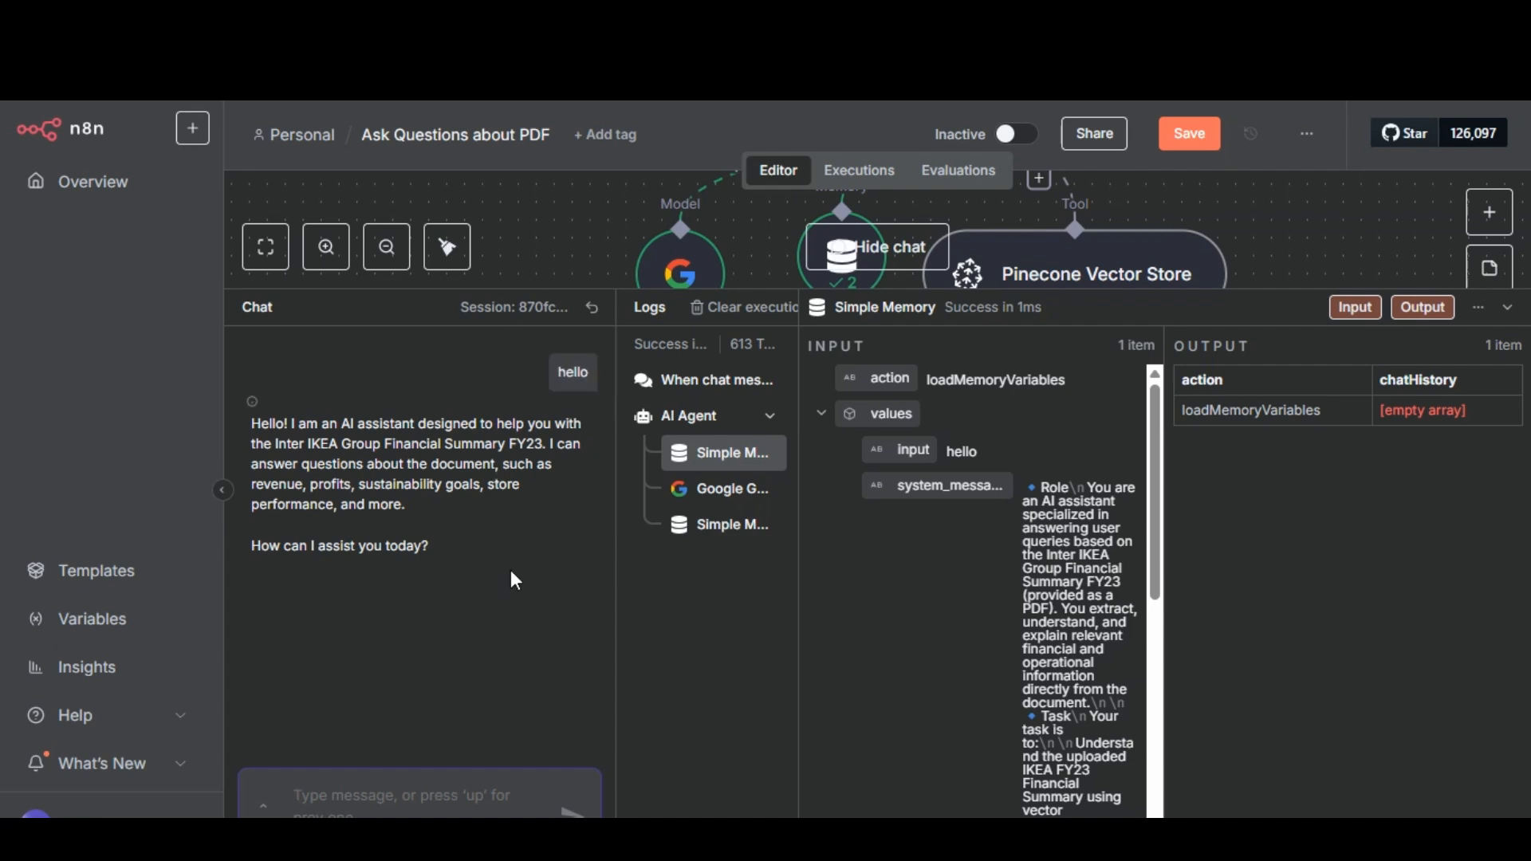
{"action": "type", "text": "how much did the ret"}
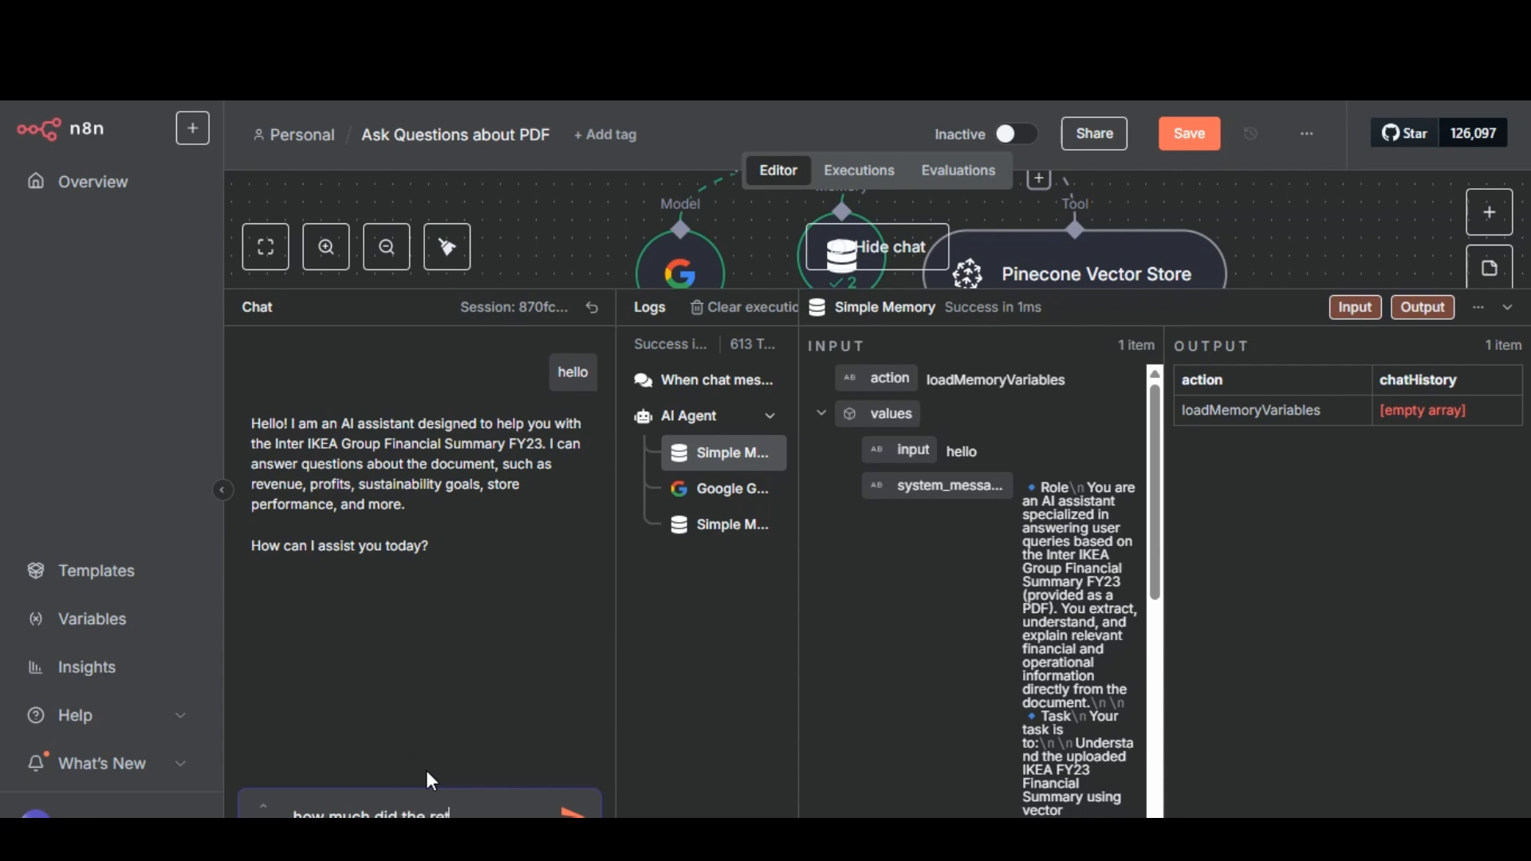
{"action": "type", "text": "ail sales grow by"}
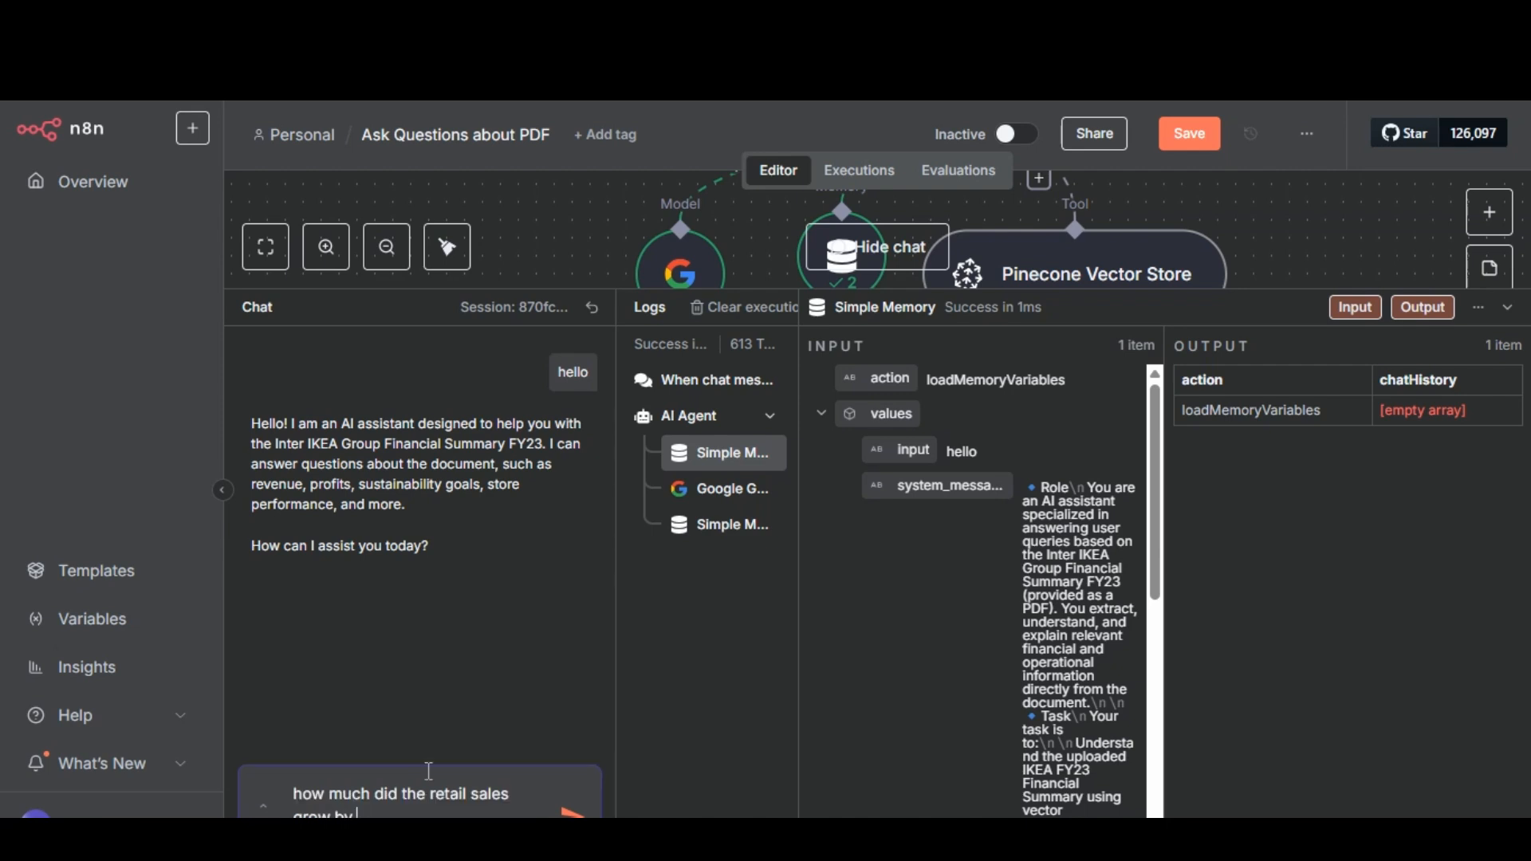
{"action": "type", "text": " fy22?"}
{"action": "key", "text": "Return"}
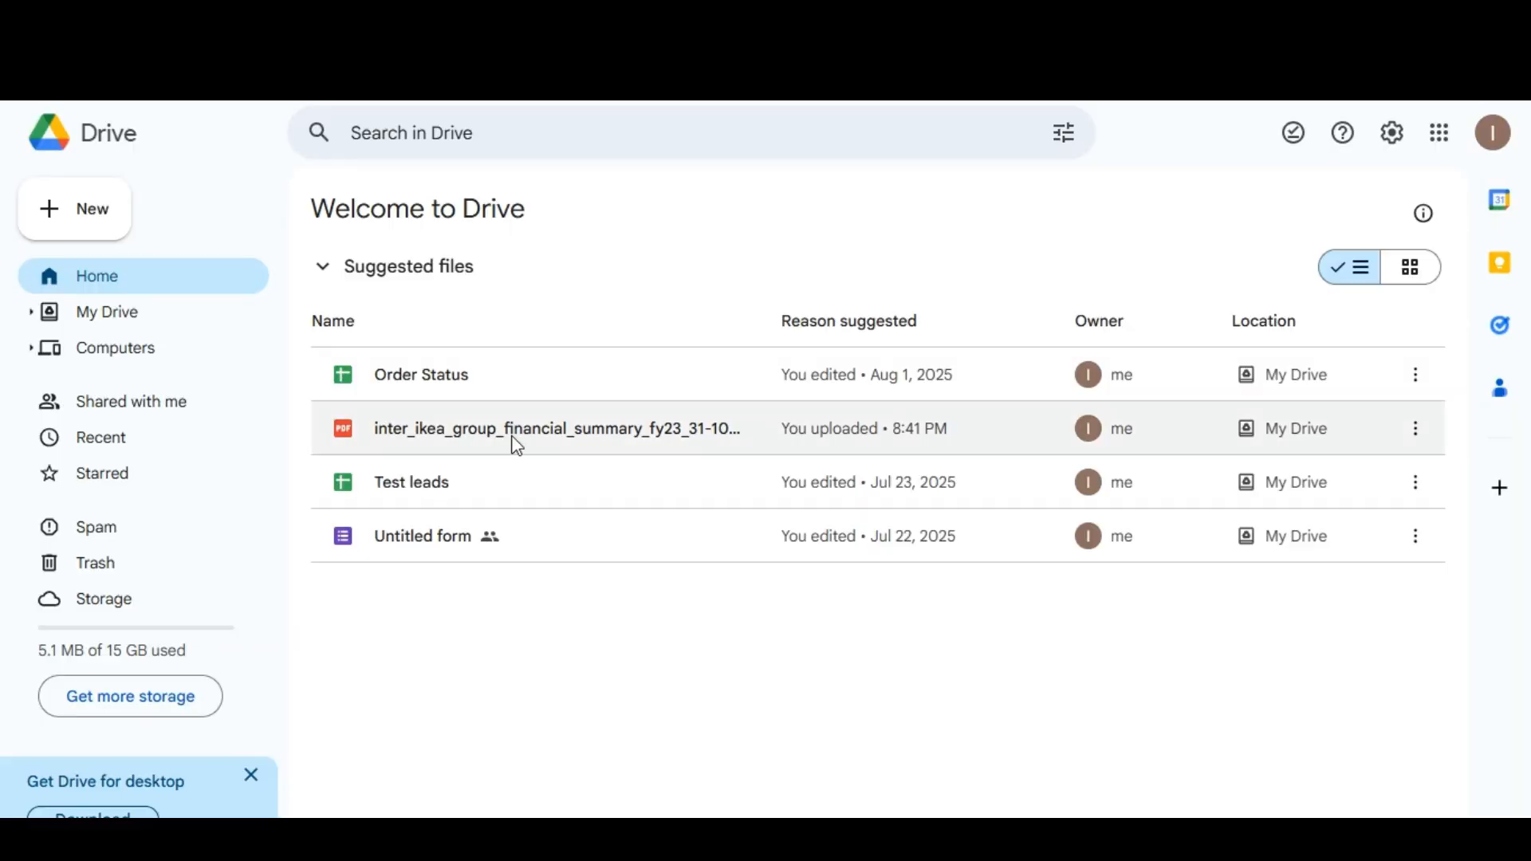
Switch to Google Drive, open the inter_ikea_group_financial_summary_fy23 PDF and read the retail sales growth in the Introduction on page 2.
{"action": "double_click", "coordinate": [512, 437]}
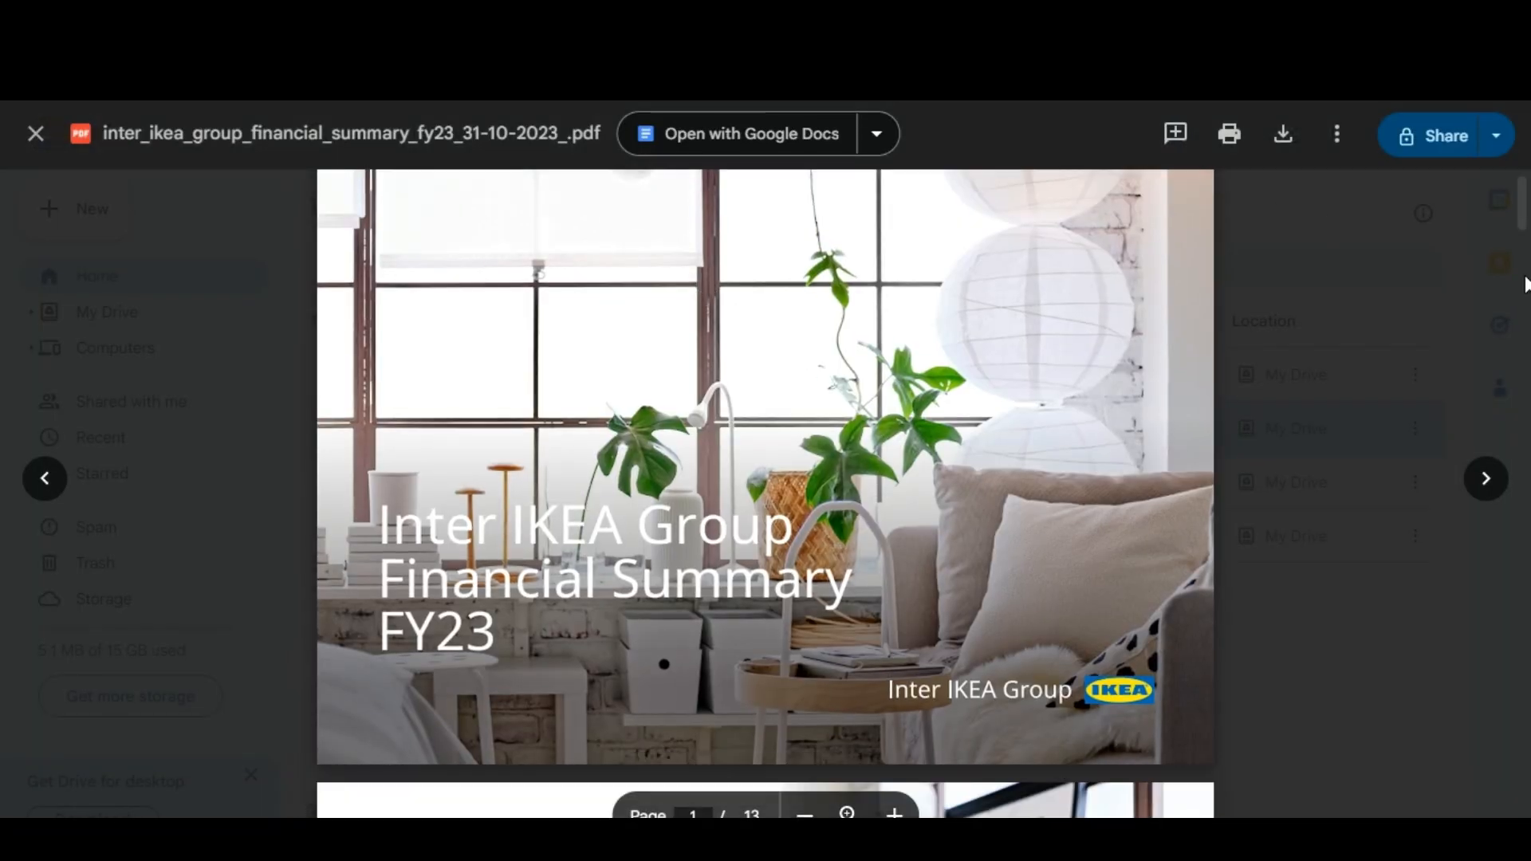
{"action": "left_click", "coordinate": [1527, 285]}
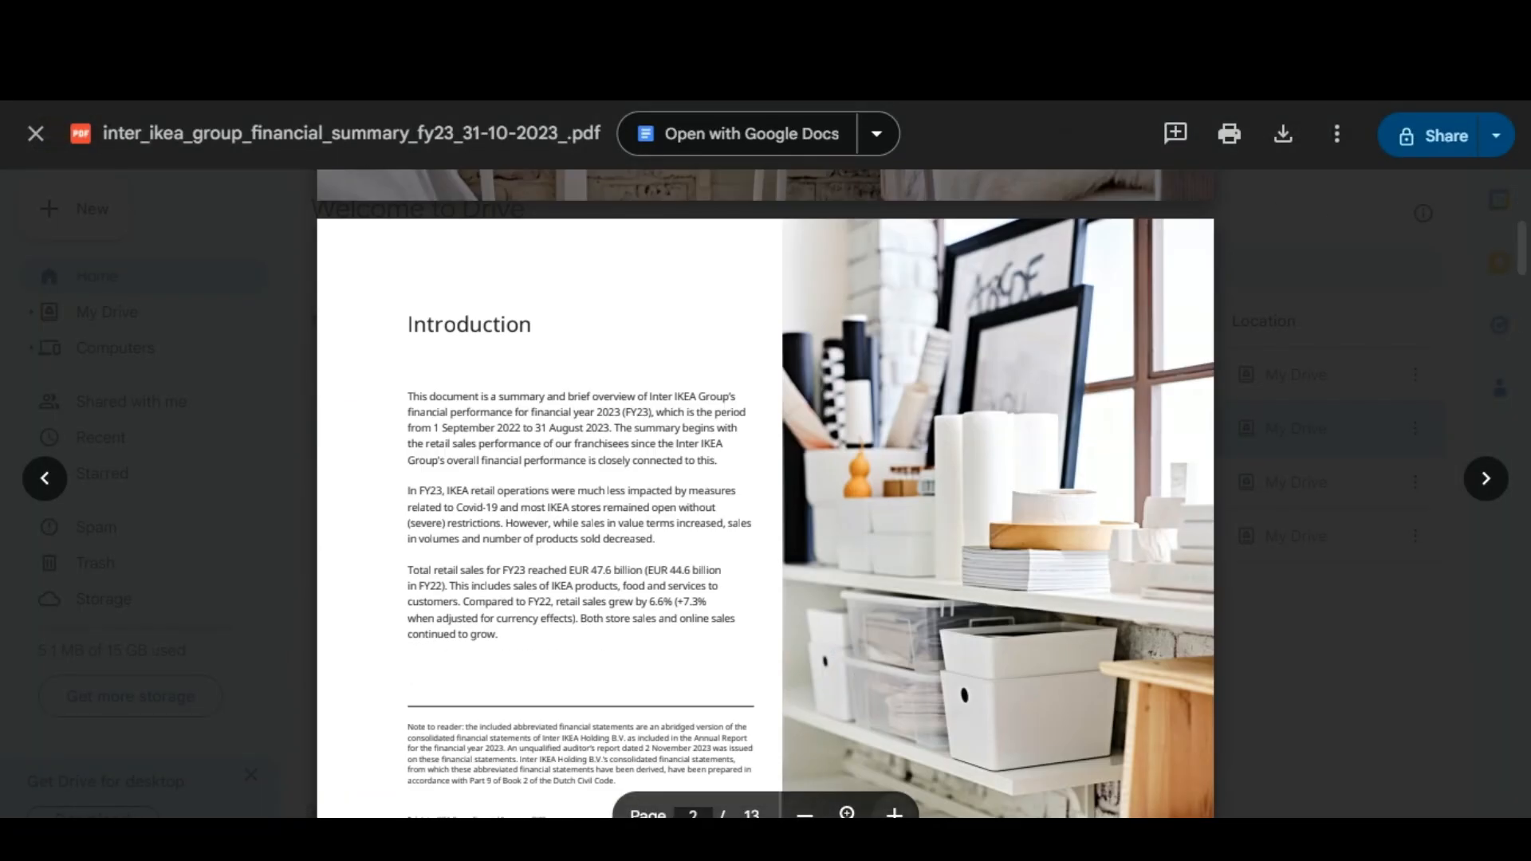
{"action": "left_click", "coordinate": [895, 815]}
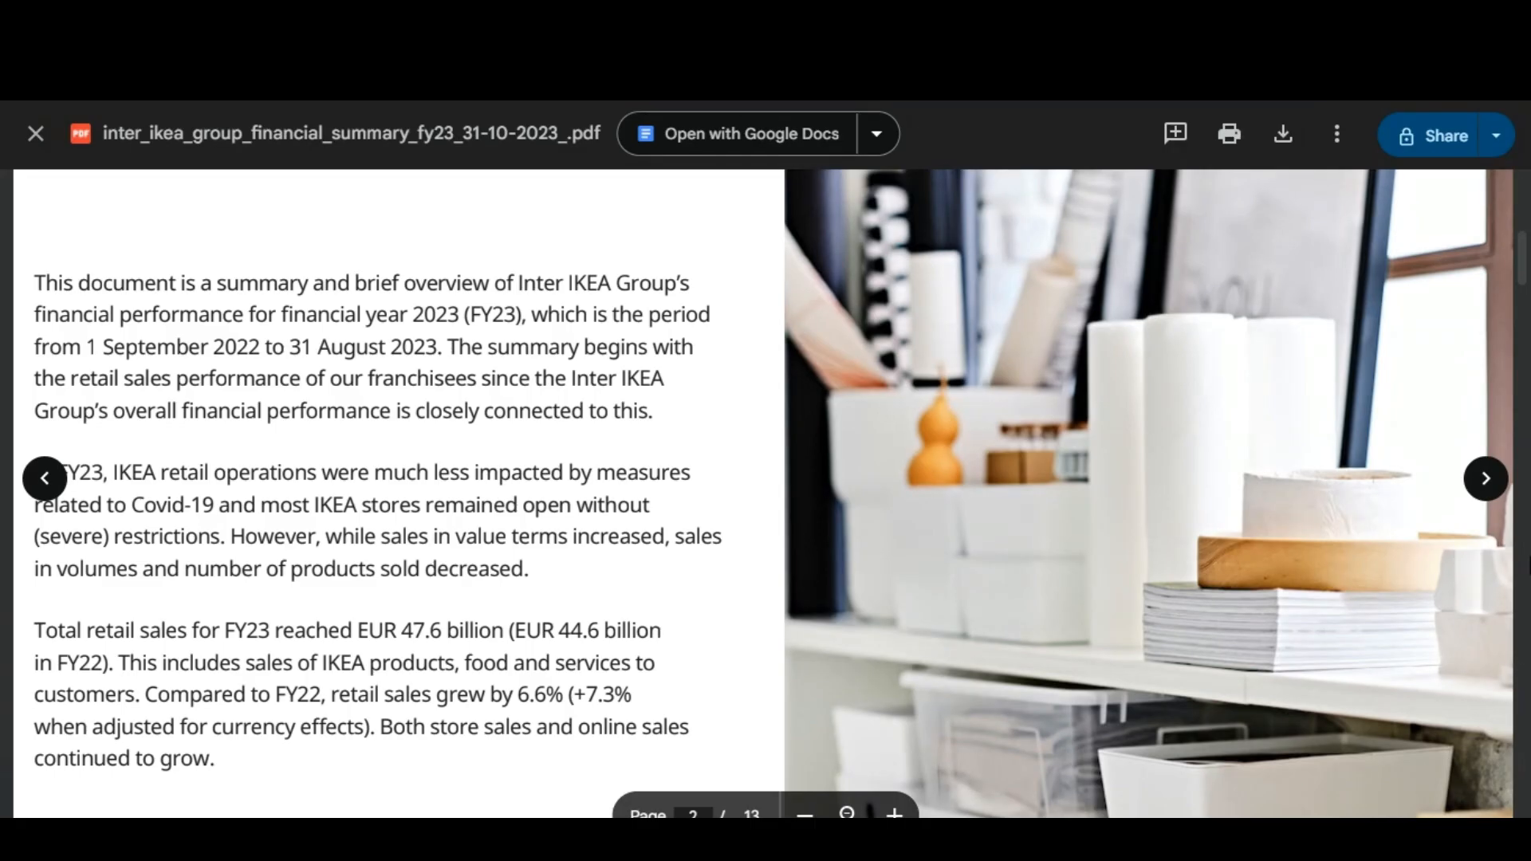
Look through the rest of the IKEA PDF, from the franchise system to the balance sheet pages, for another topic to ask about.
{"action": "scroll", "coordinate": [1526, 298], "scroll_direction": "down", "scroll_amount": 5}
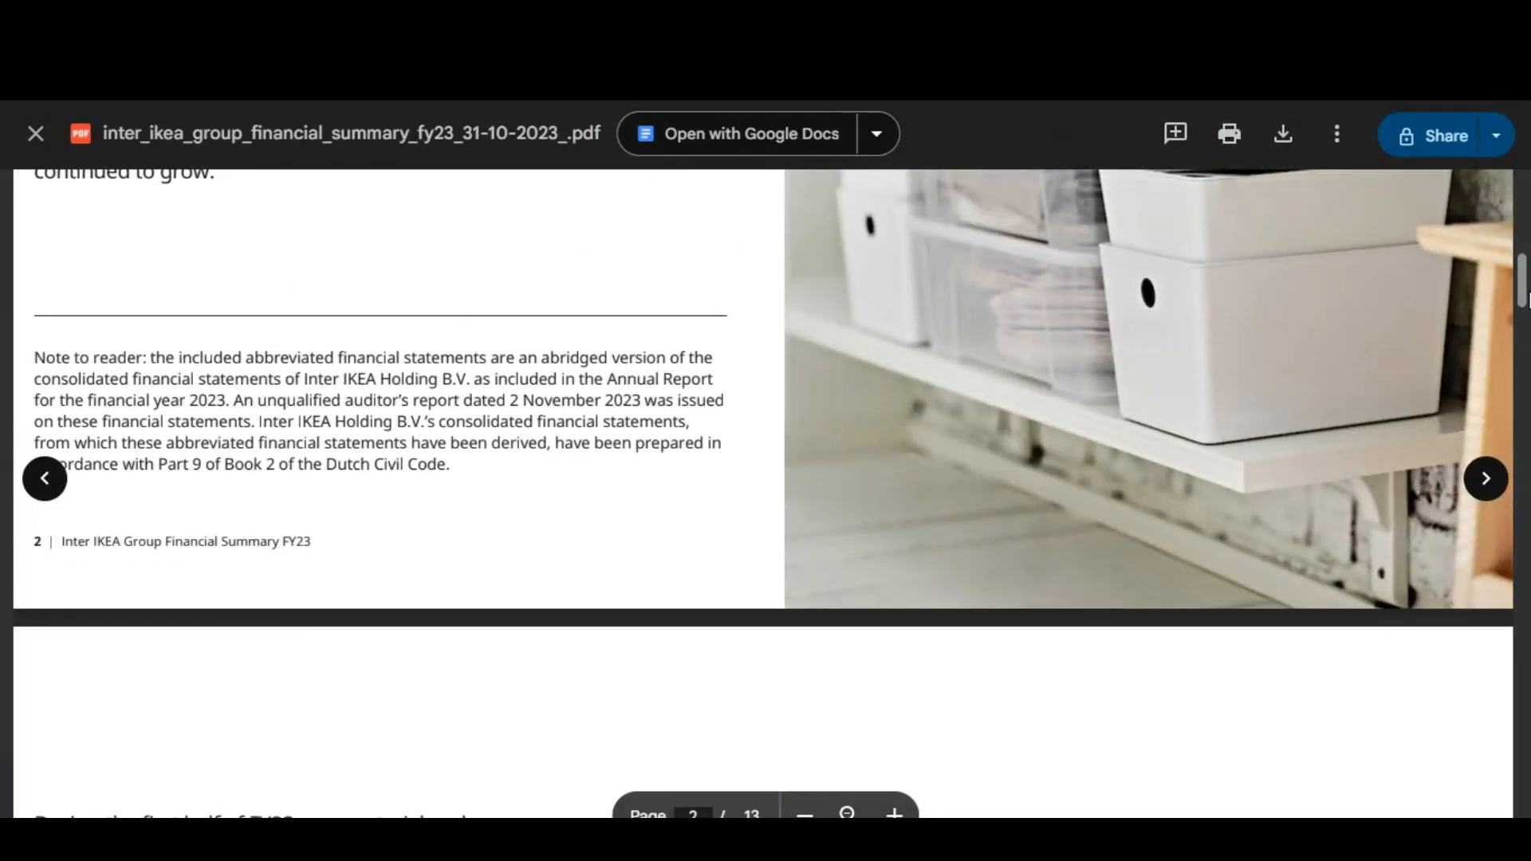
{"action": "scroll", "coordinate": [1526, 297], "scroll_direction": "down", "scroll_amount": 20}
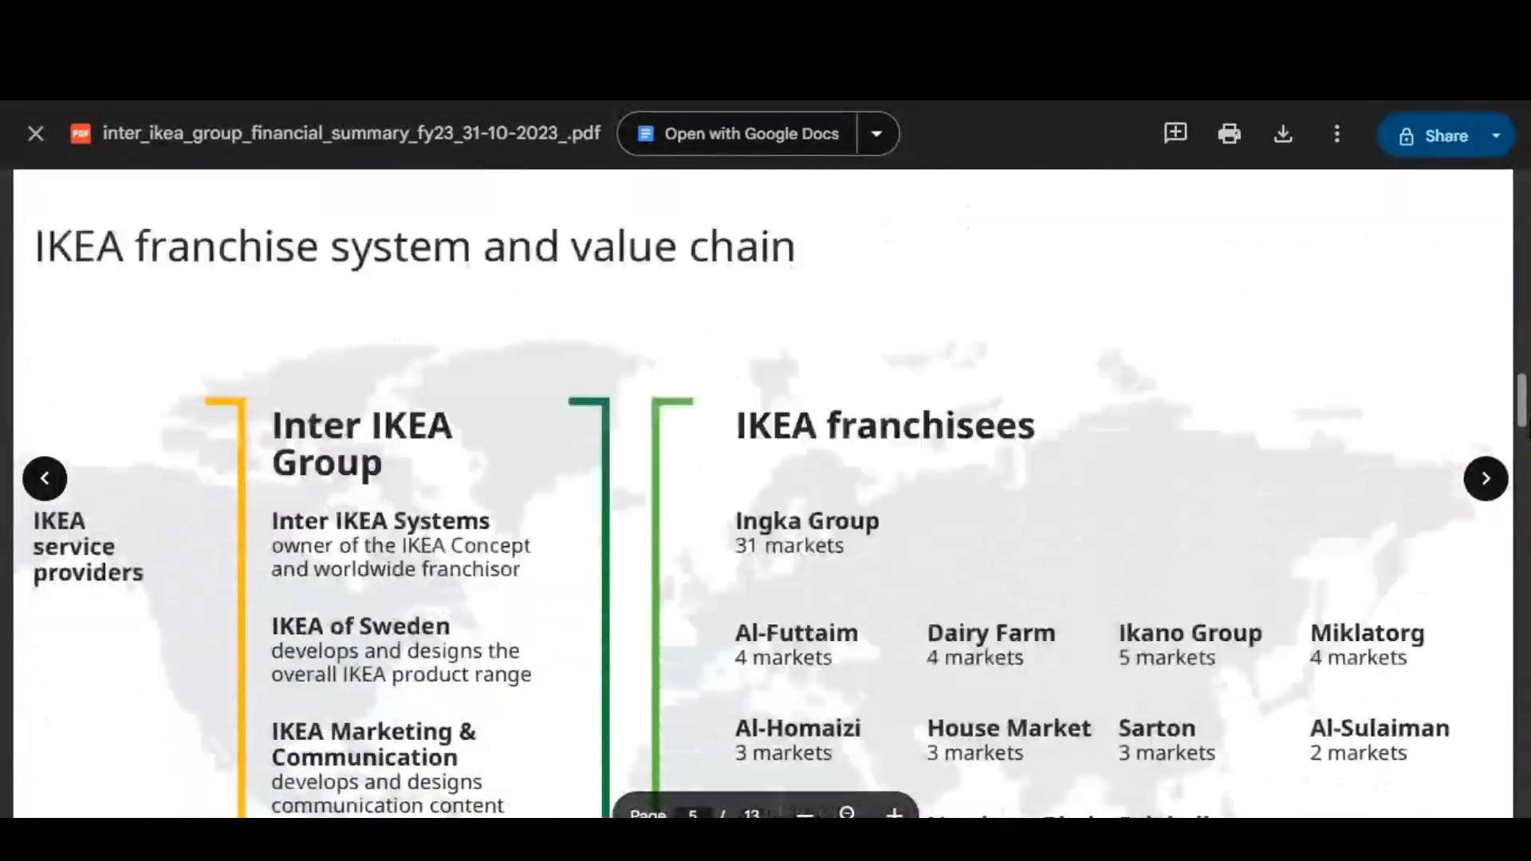
{"action": "scroll", "coordinate": [765, 495], "scroll_direction": "down", "scroll_amount": 5}
{"action": "left_click", "coordinate": [807, 814]}
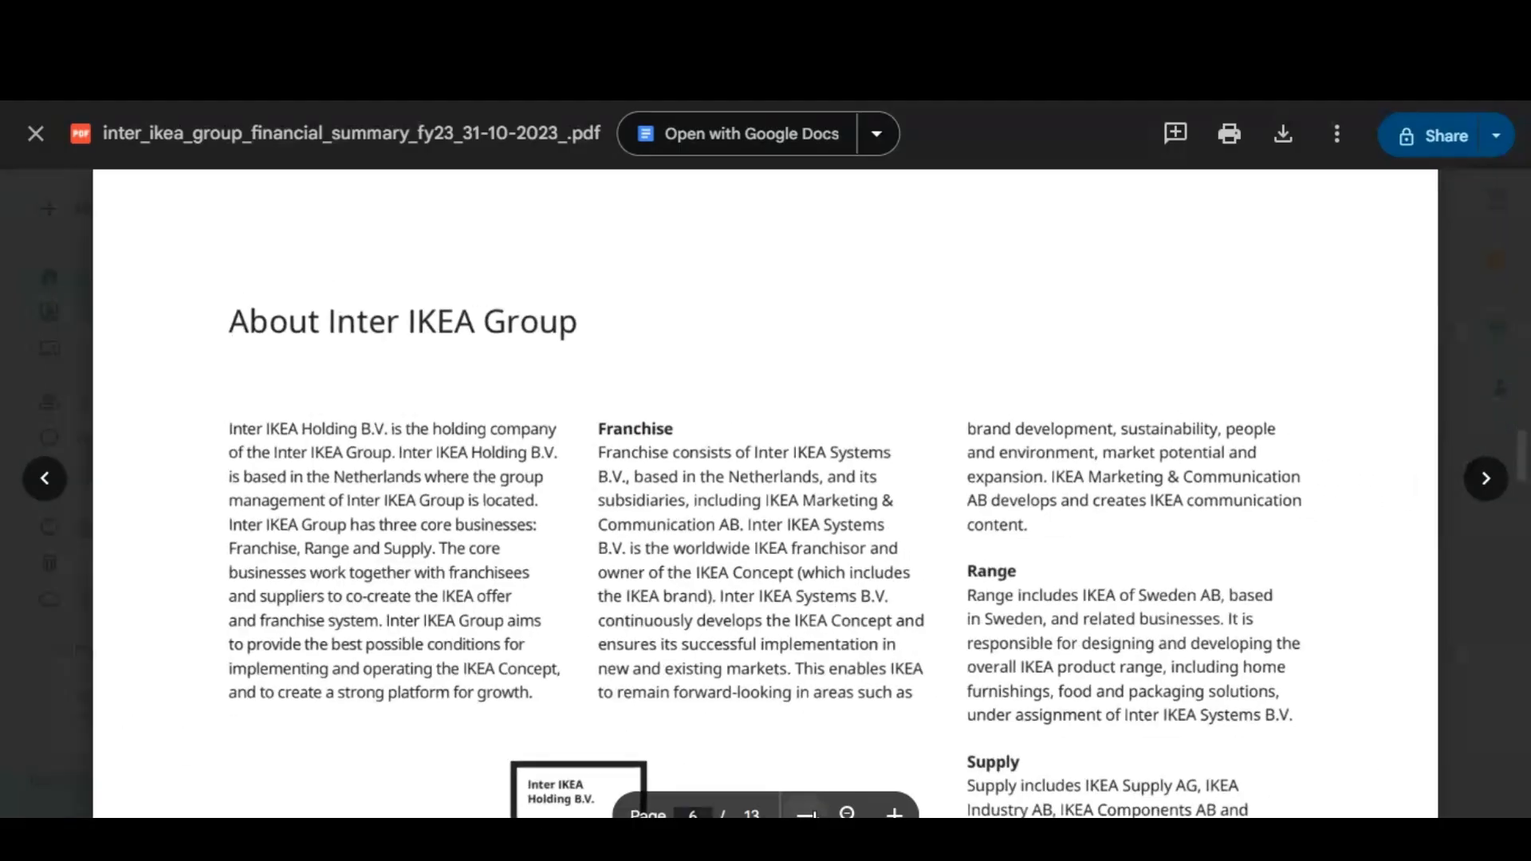
{"action": "scroll", "coordinate": [766, 494], "scroll_direction": "down", "scroll_amount": 10}
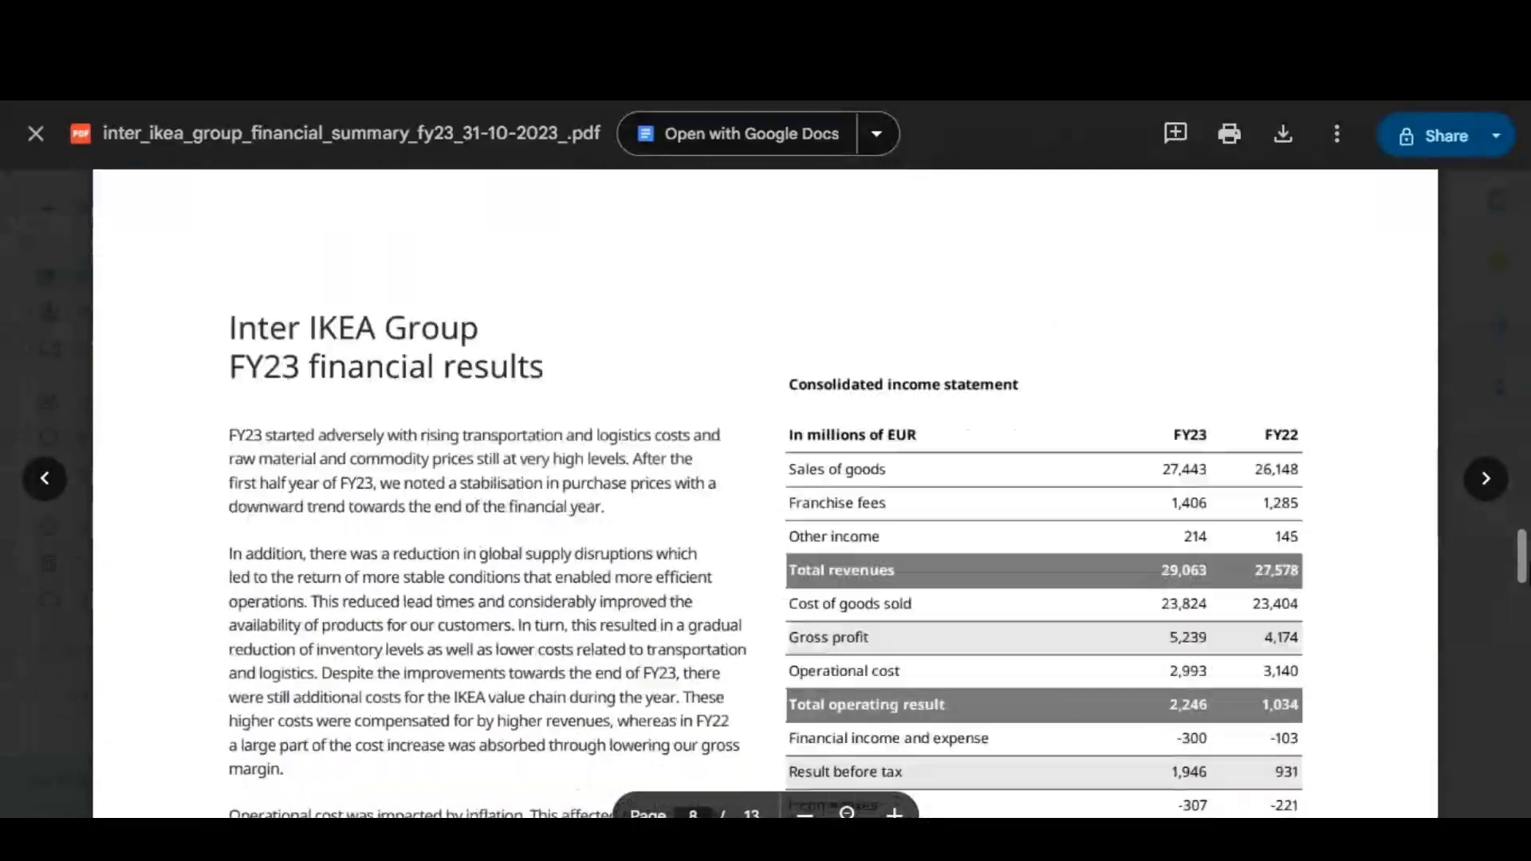
{"action": "scroll", "coordinate": [765, 494], "scroll_direction": "down", "scroll_amount": 15}
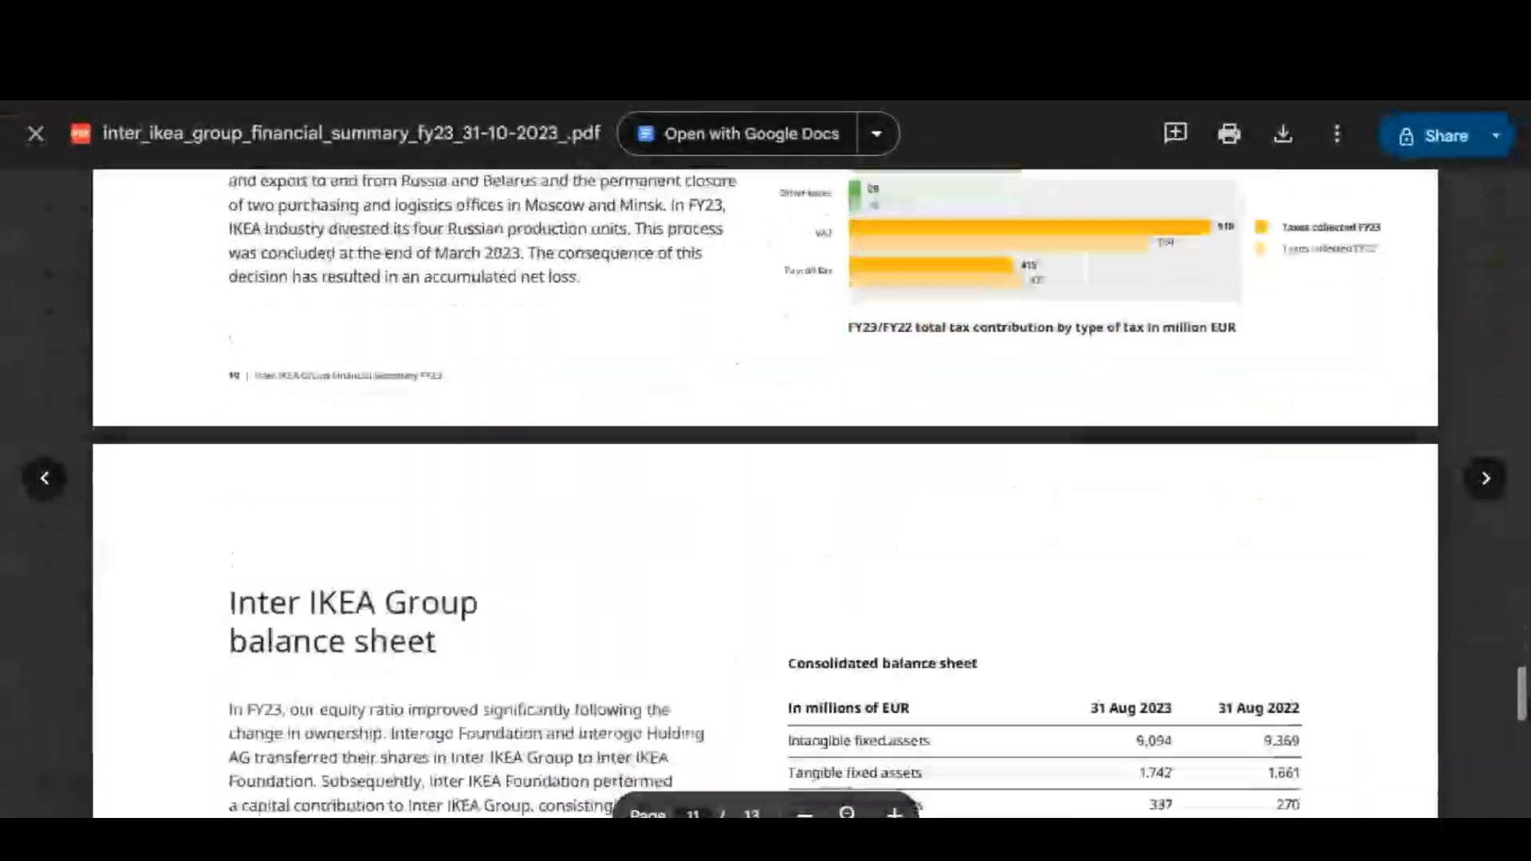
{"action": "scroll", "coordinate": [766, 495], "scroll_direction": "down", "scroll_amount": 10}
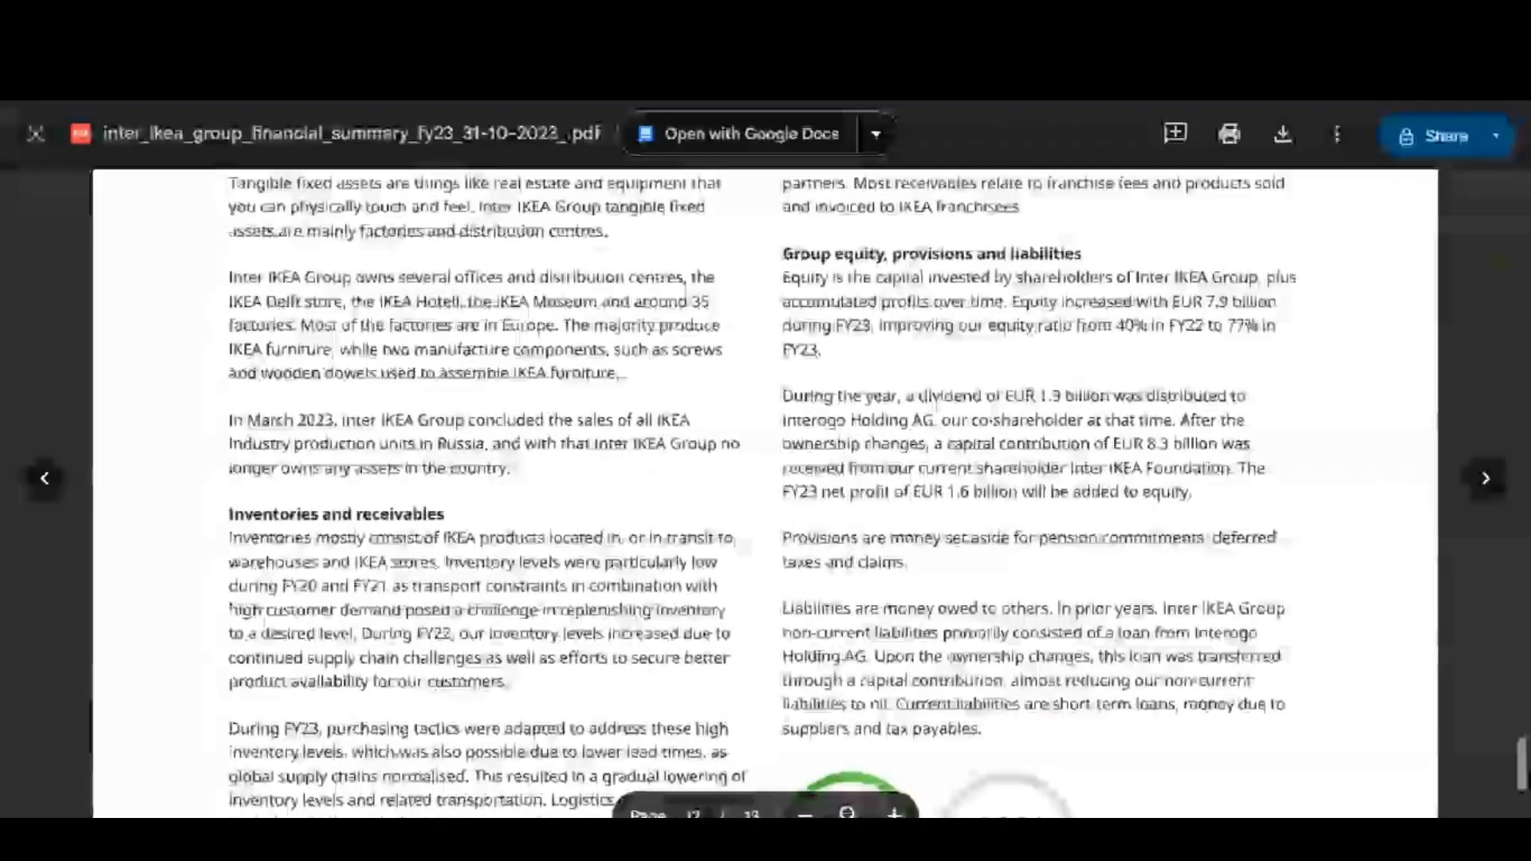
{"action": "scroll", "coordinate": [897, 686], "scroll_direction": "up", "scroll_amount": 8}
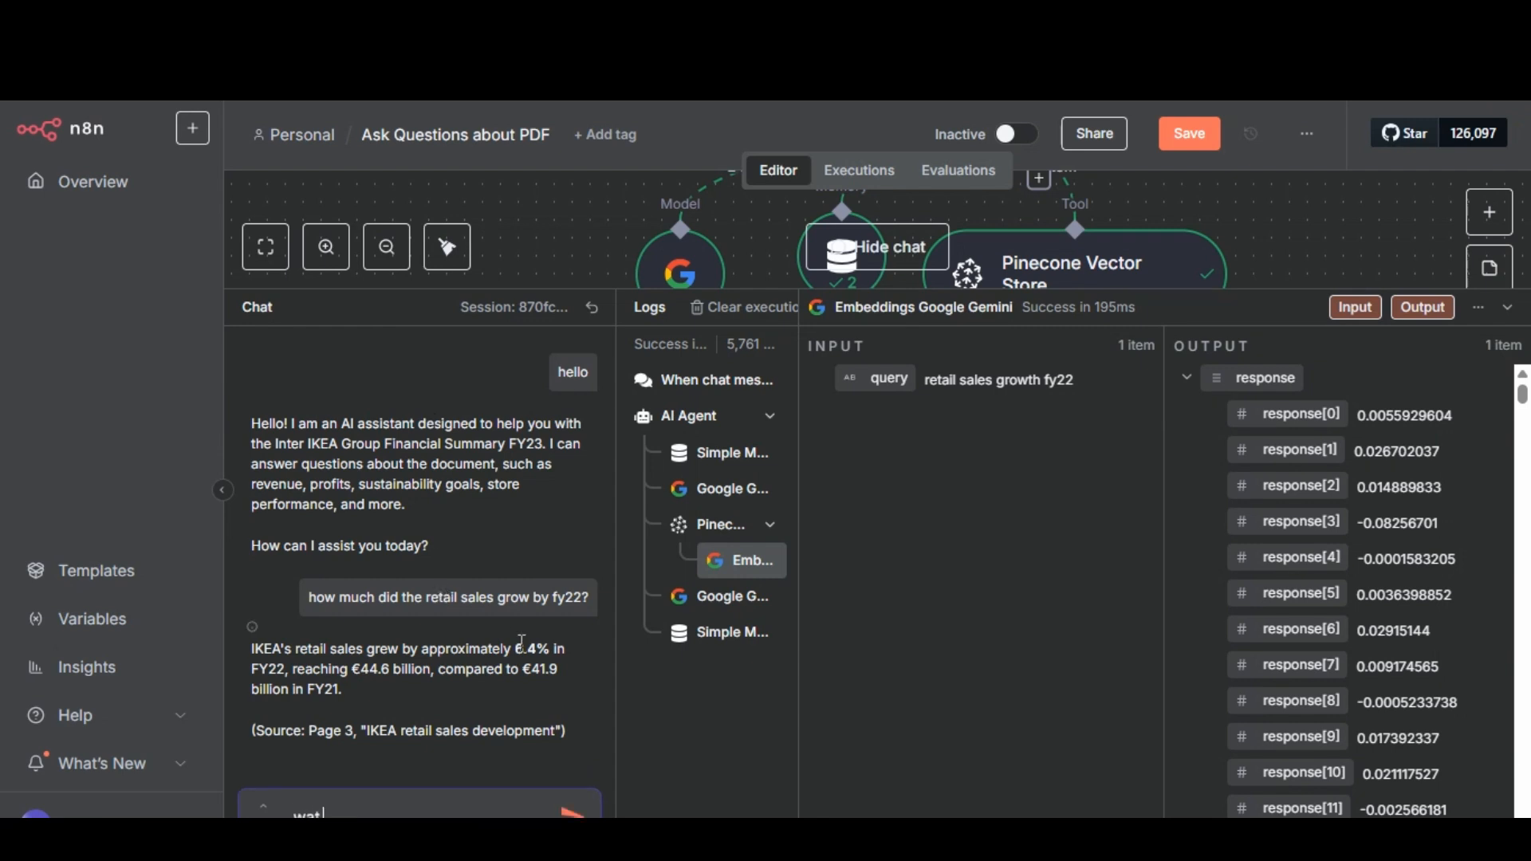
Ask the n8n chat agent "what are tangible fixed assets according to pdf?" and read through its whole answer.
{"action": "type", "text": "what are tang"}
{"action": "type", "text": "ible fixed ass"}
{"action": "type", "text": "ets and"}
{"action": "type", "text": "ording to p"}
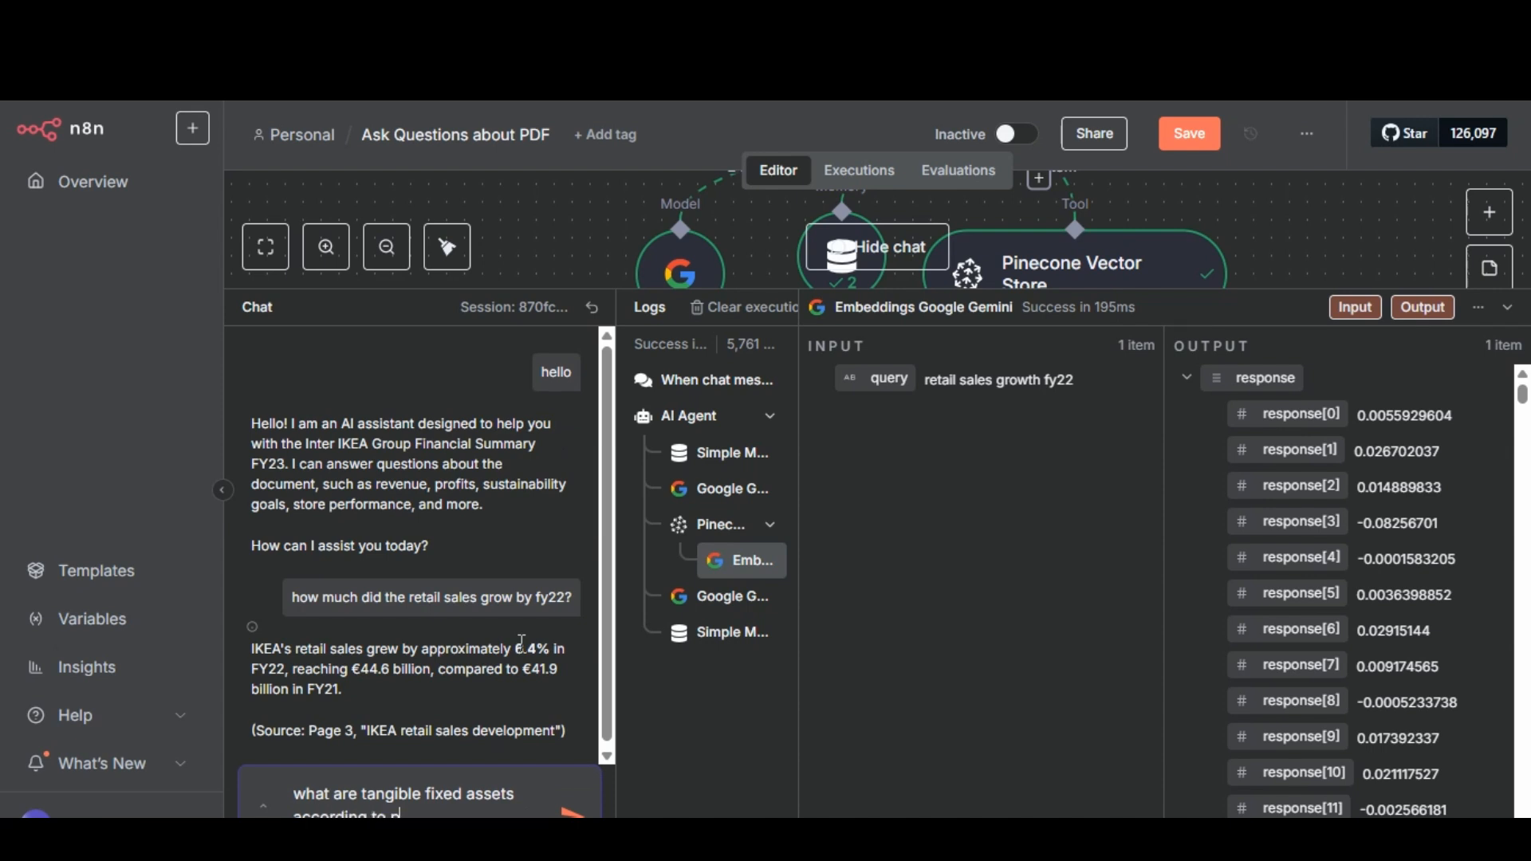
{"action": "type", "text": "df?"}
{"action": "key", "text": "Return"}
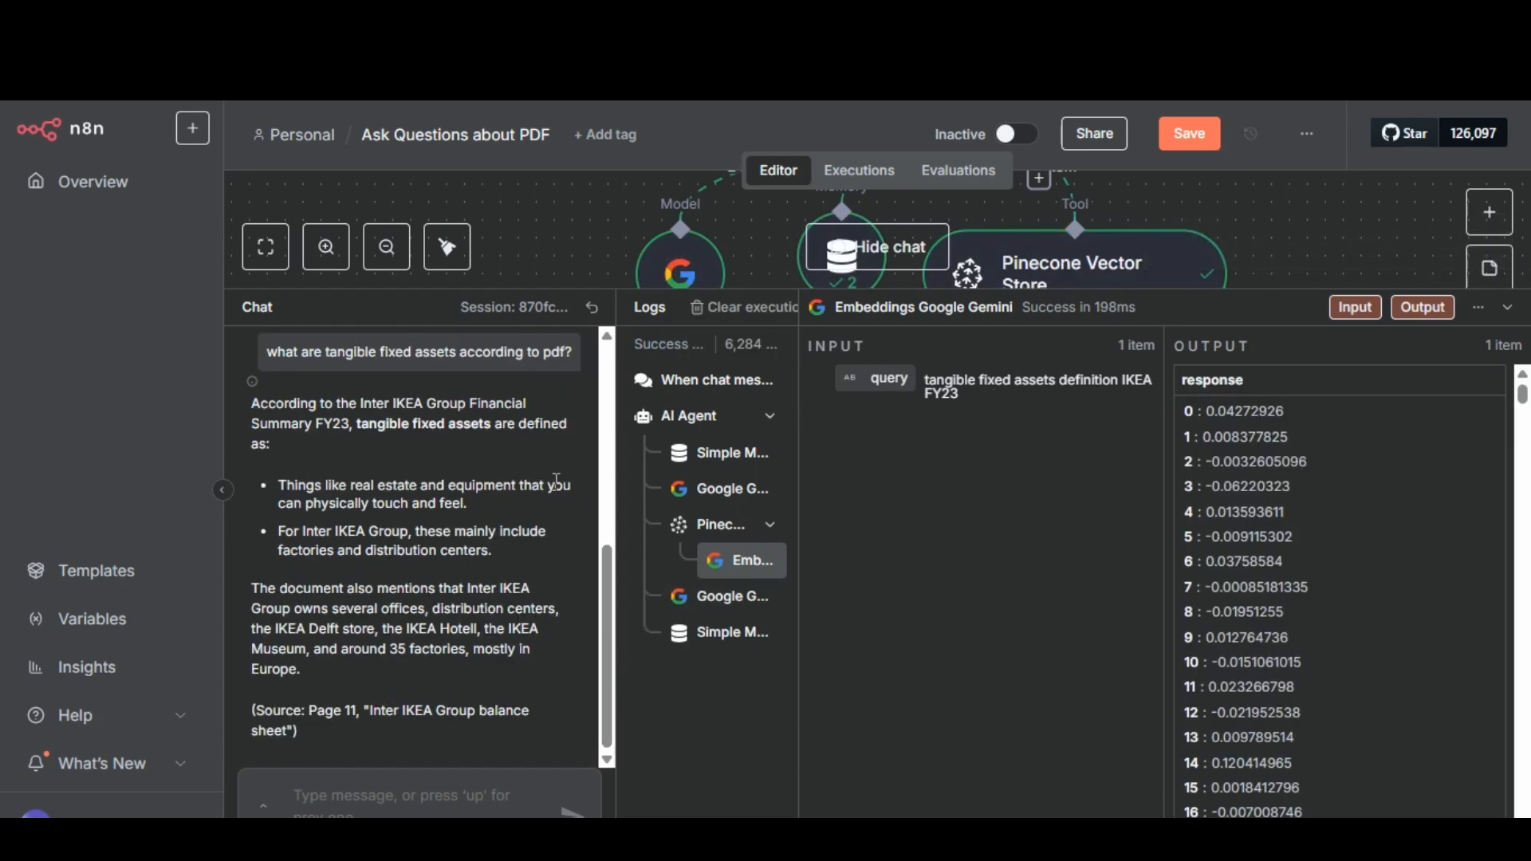
{"action": "left_click", "coordinate": [607, 336]}
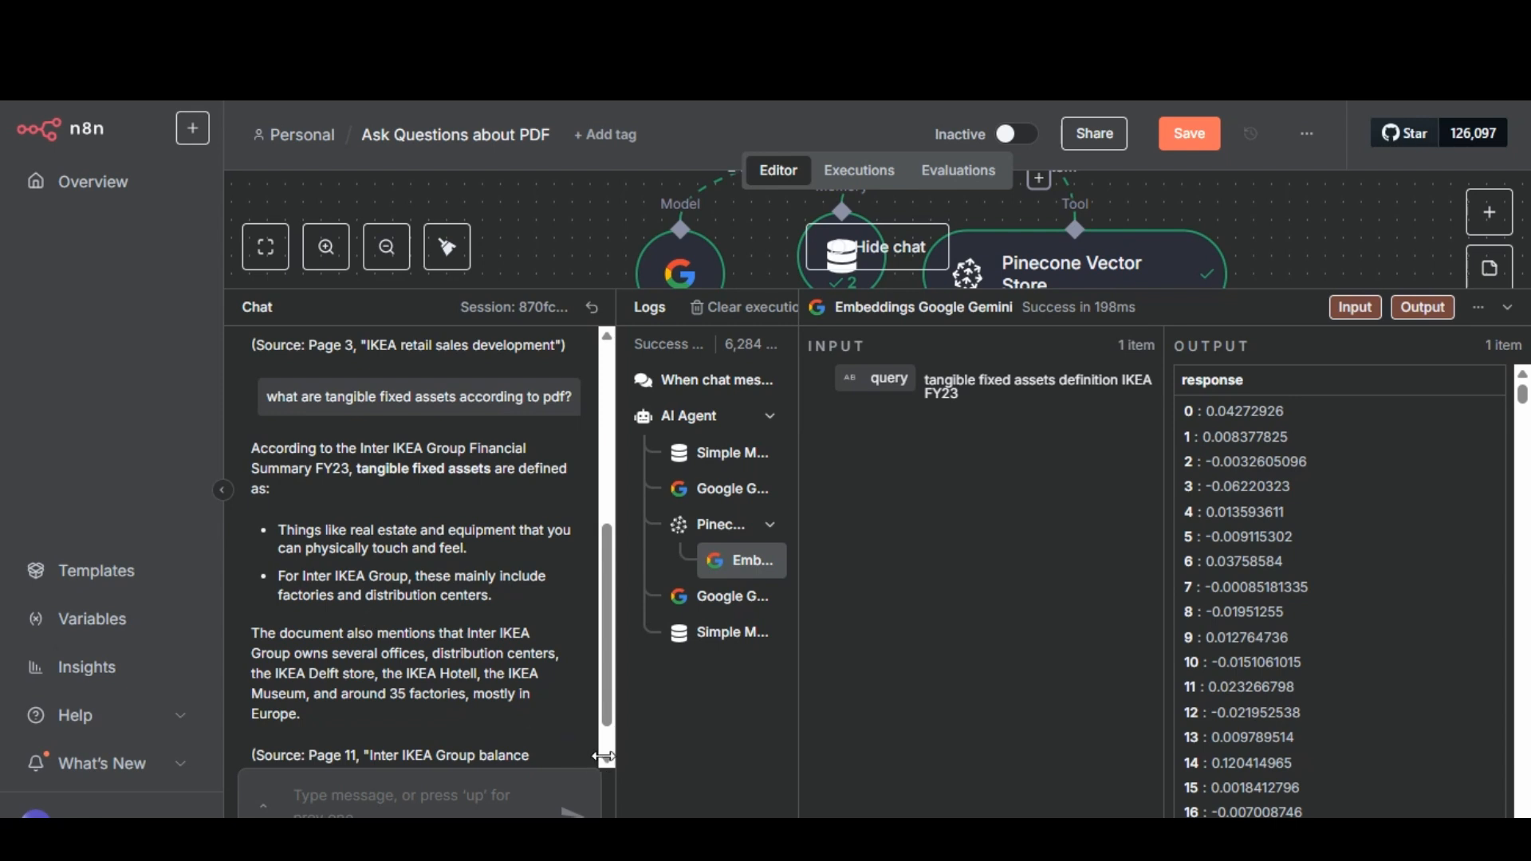
{"action": "scroll", "coordinate": [604, 756], "scroll_direction": "down", "scroll_amount": 1}
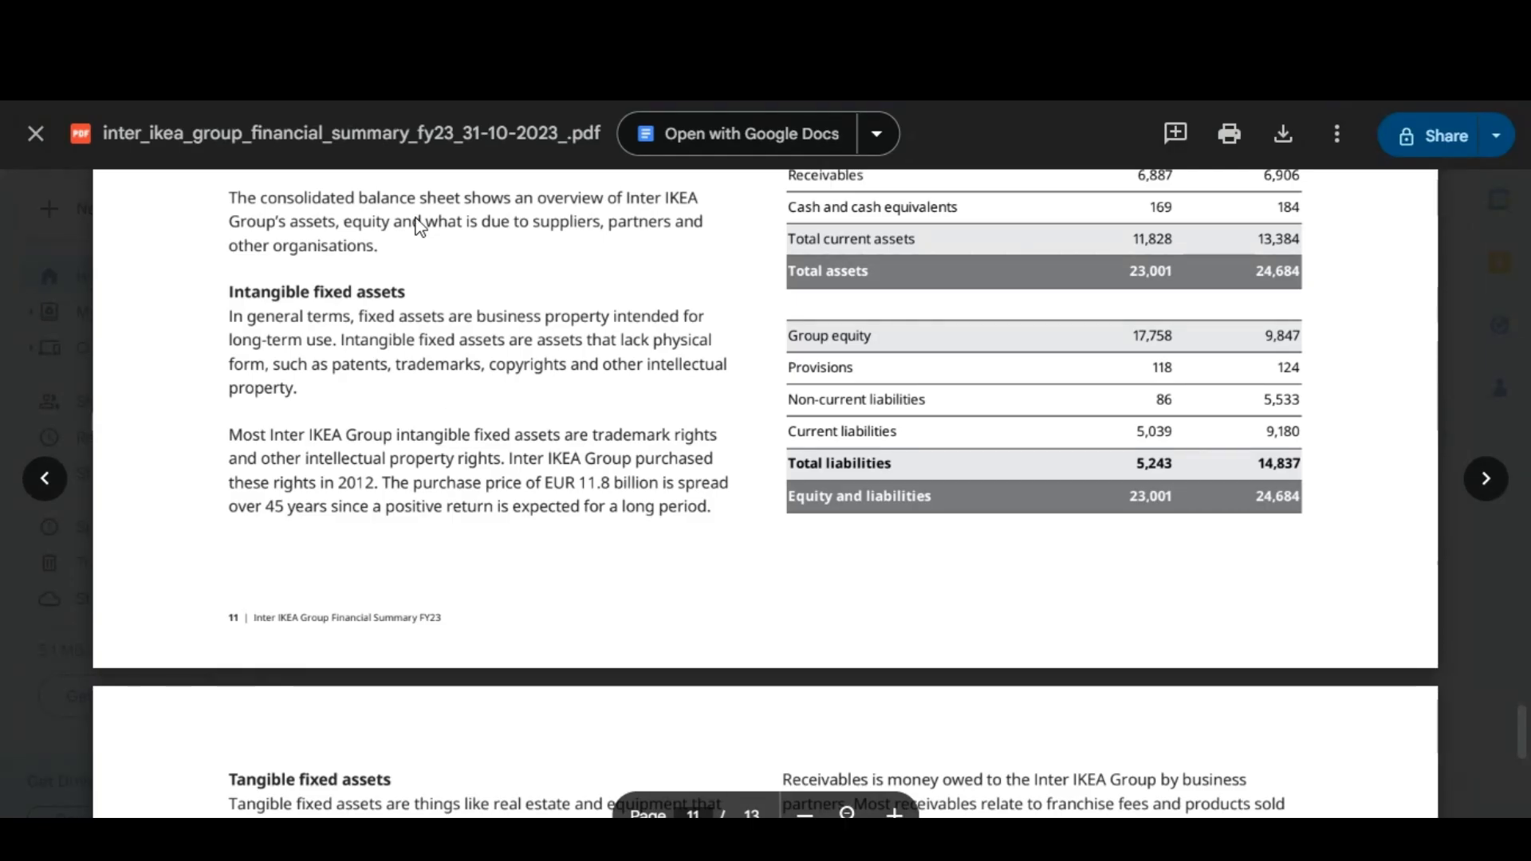
Compare the answer with the Tangible fixed assets section on page 12 of the PDF, and go back to the About Inter IKEA Group page.
{"action": "scroll", "coordinate": [450, 399], "scroll_direction": "down", "scroll_amount": 5}
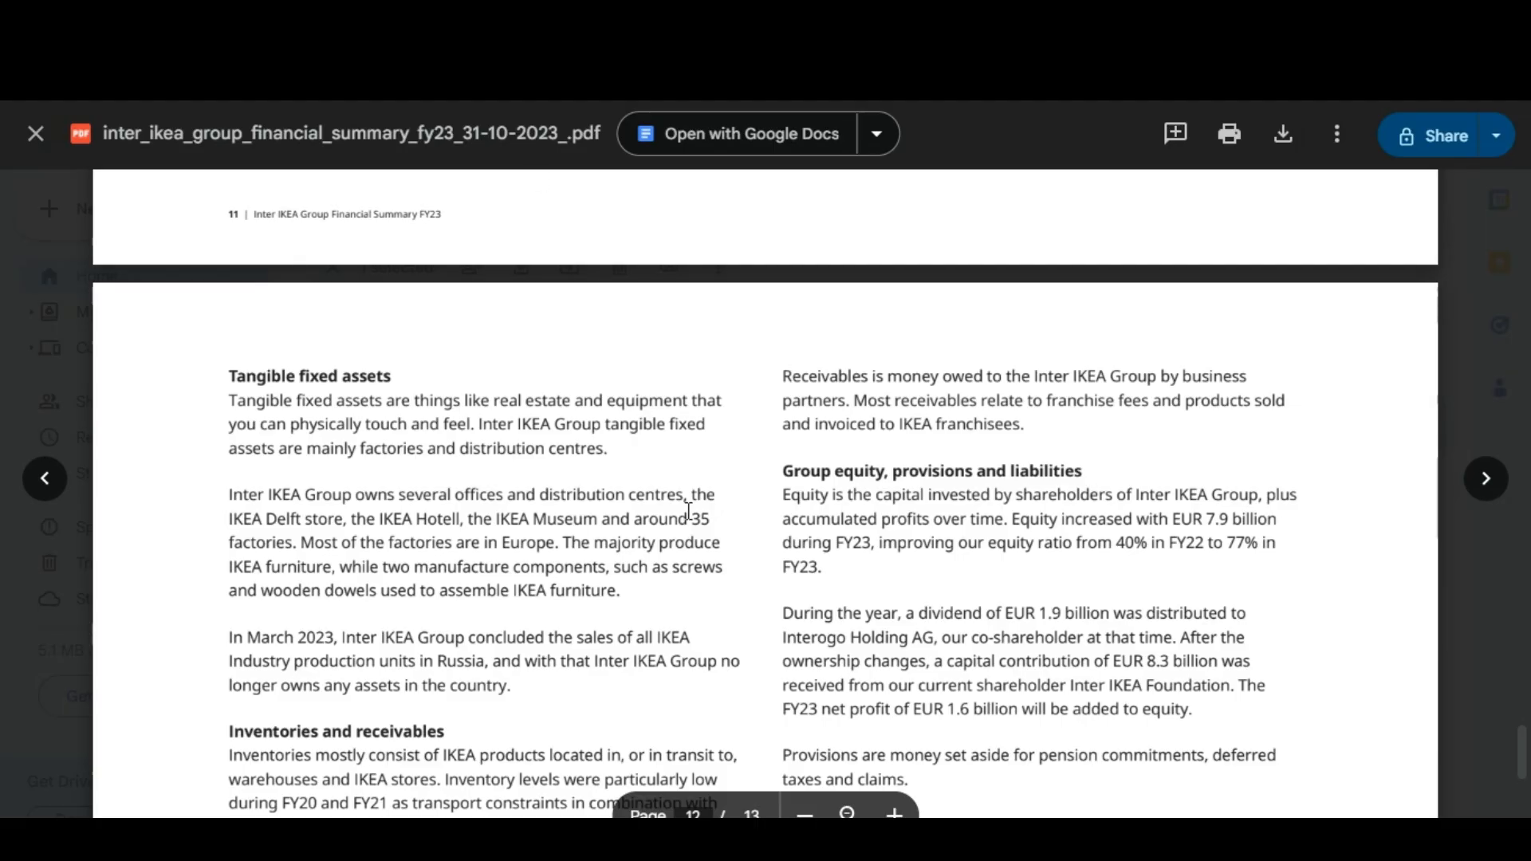
{"action": "scroll", "coordinate": [689, 511], "scroll_direction": "down", "scroll_amount": 10}
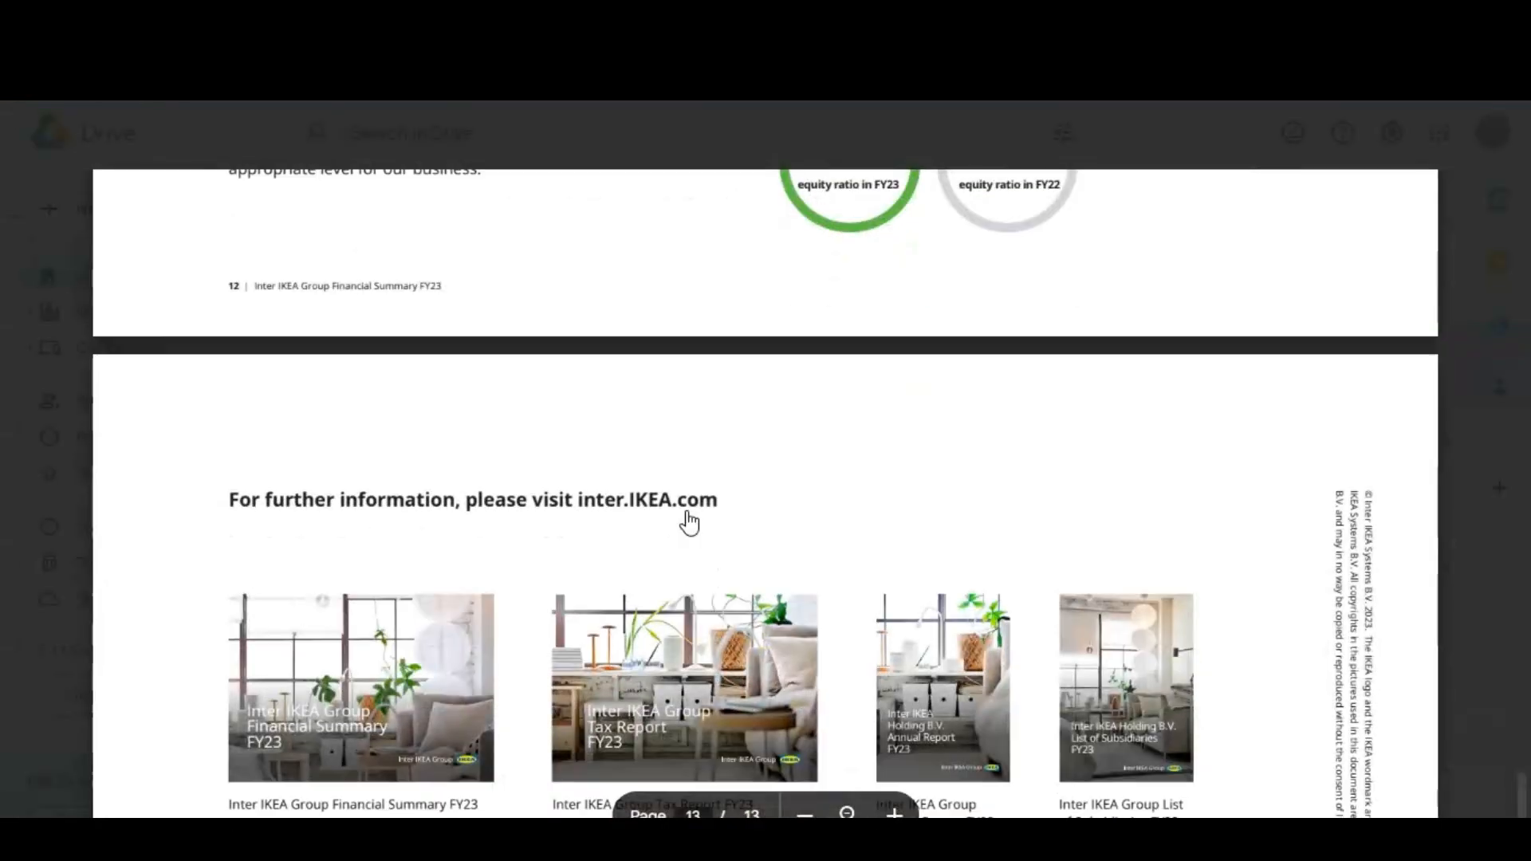
{"action": "scroll", "coordinate": [688, 520], "scroll_direction": "down", "scroll_amount": 5}
{"action": "scroll", "coordinate": [687, 514], "scroll_direction": "up", "scroll_amount": 10}
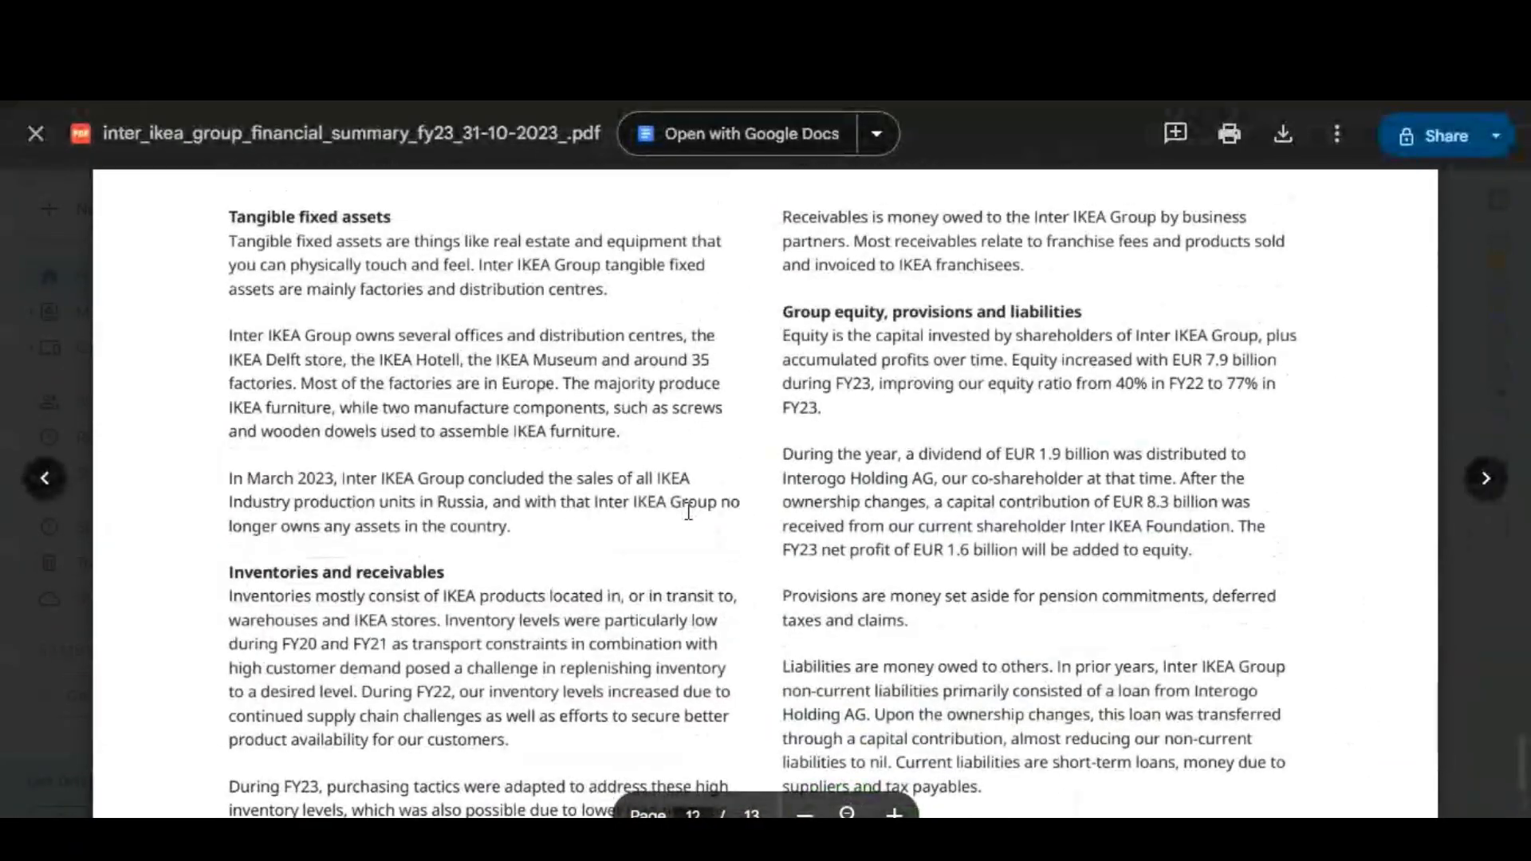
{"action": "scroll", "coordinate": [688, 511], "scroll_direction": "up", "scroll_amount": 15}
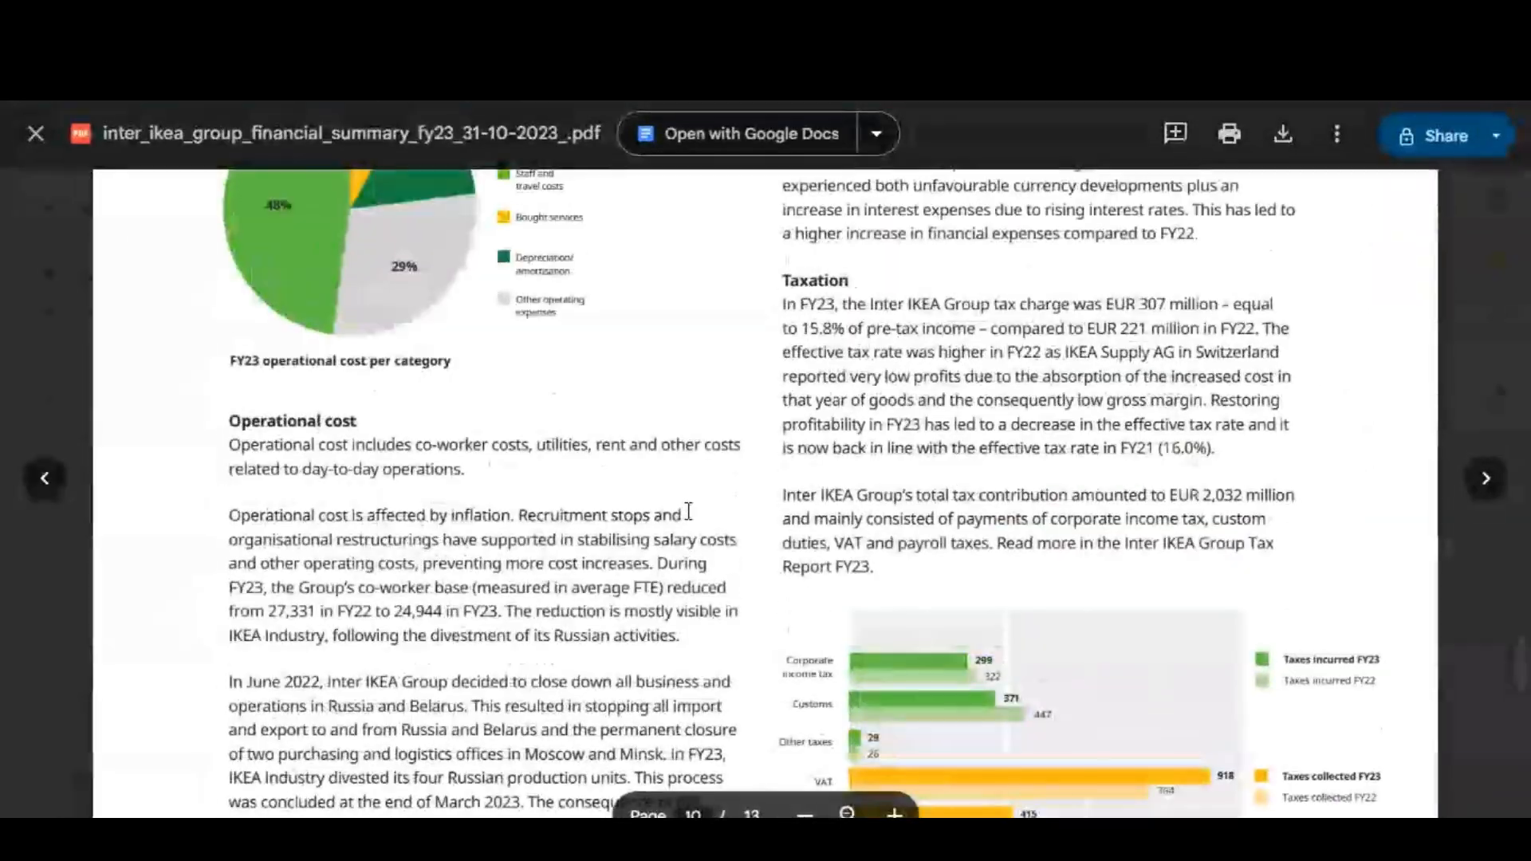
{"action": "scroll", "coordinate": [688, 511], "scroll_direction": "up", "scroll_amount": 15}
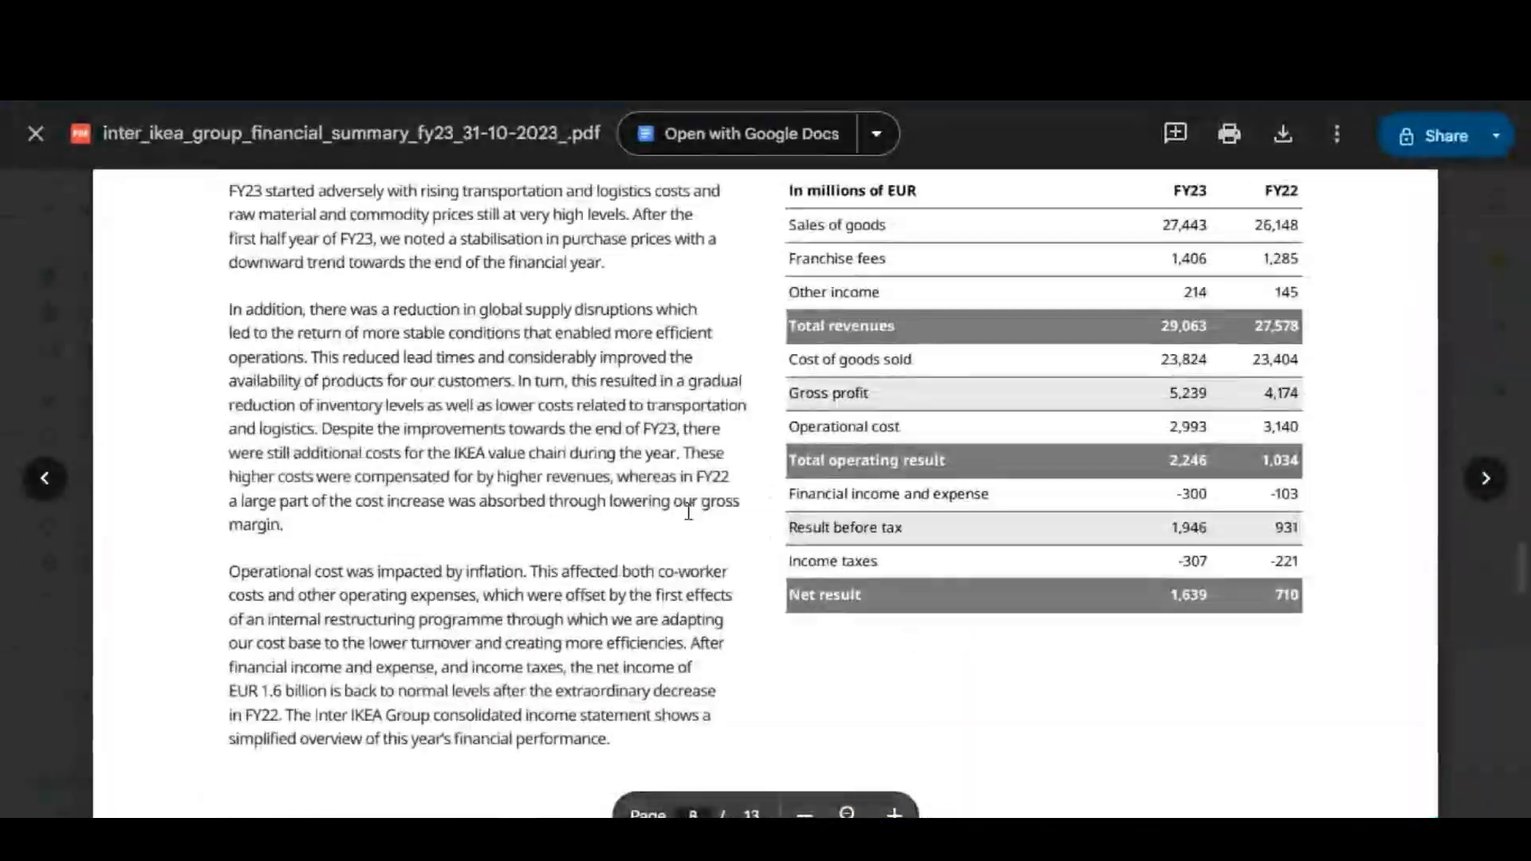
{"action": "scroll", "coordinate": [688, 511], "scroll_direction": "up", "scroll_amount": 15}
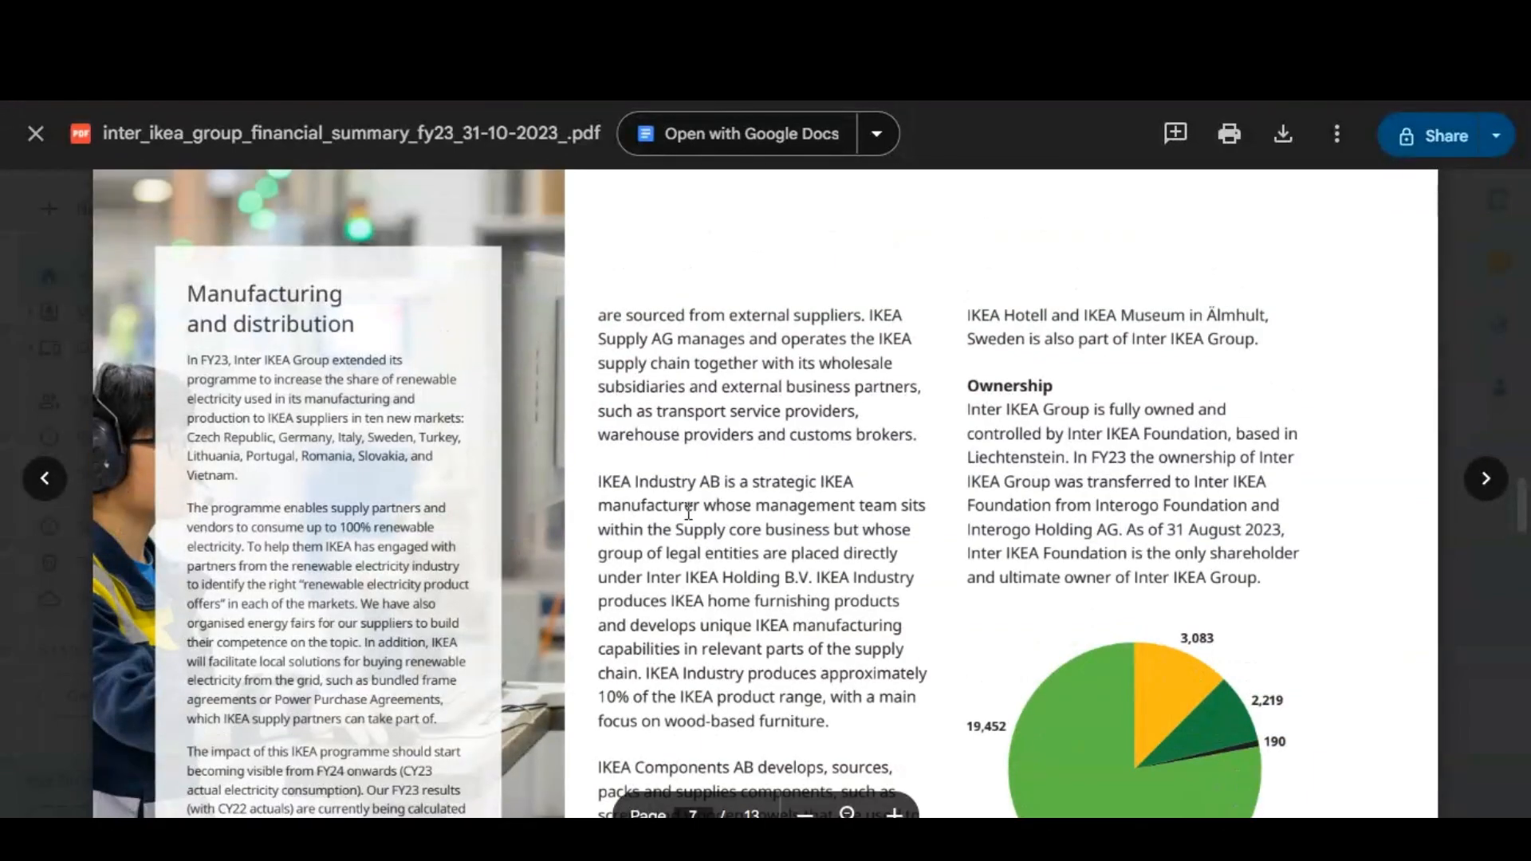
{"action": "scroll", "coordinate": [688, 511], "scroll_direction": "up", "scroll_amount": 15}
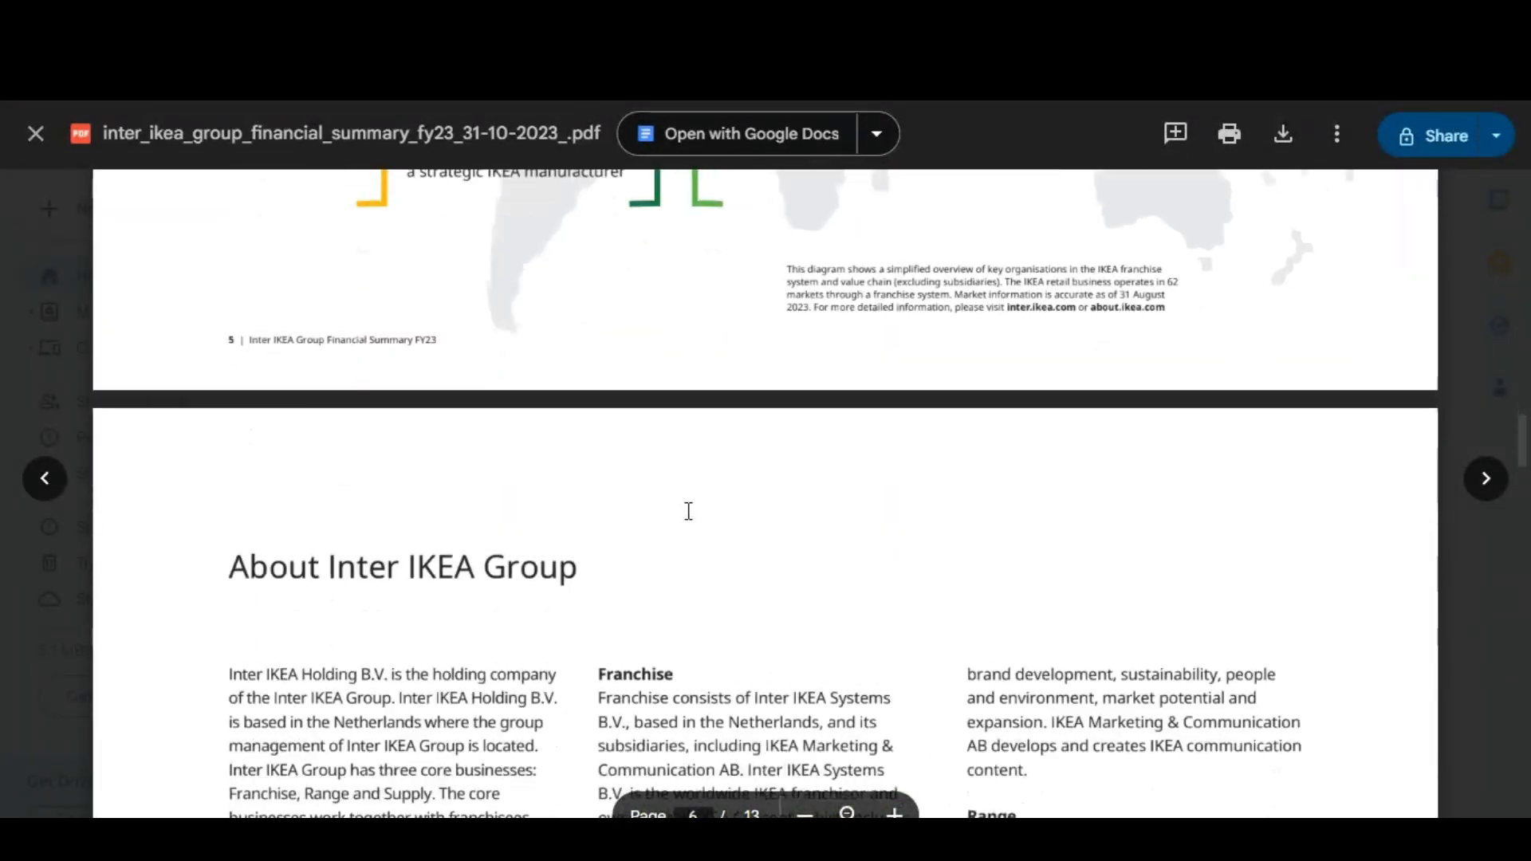
{"action": "scroll", "coordinate": [688, 511], "scroll_direction": "down", "scroll_amount": 4}
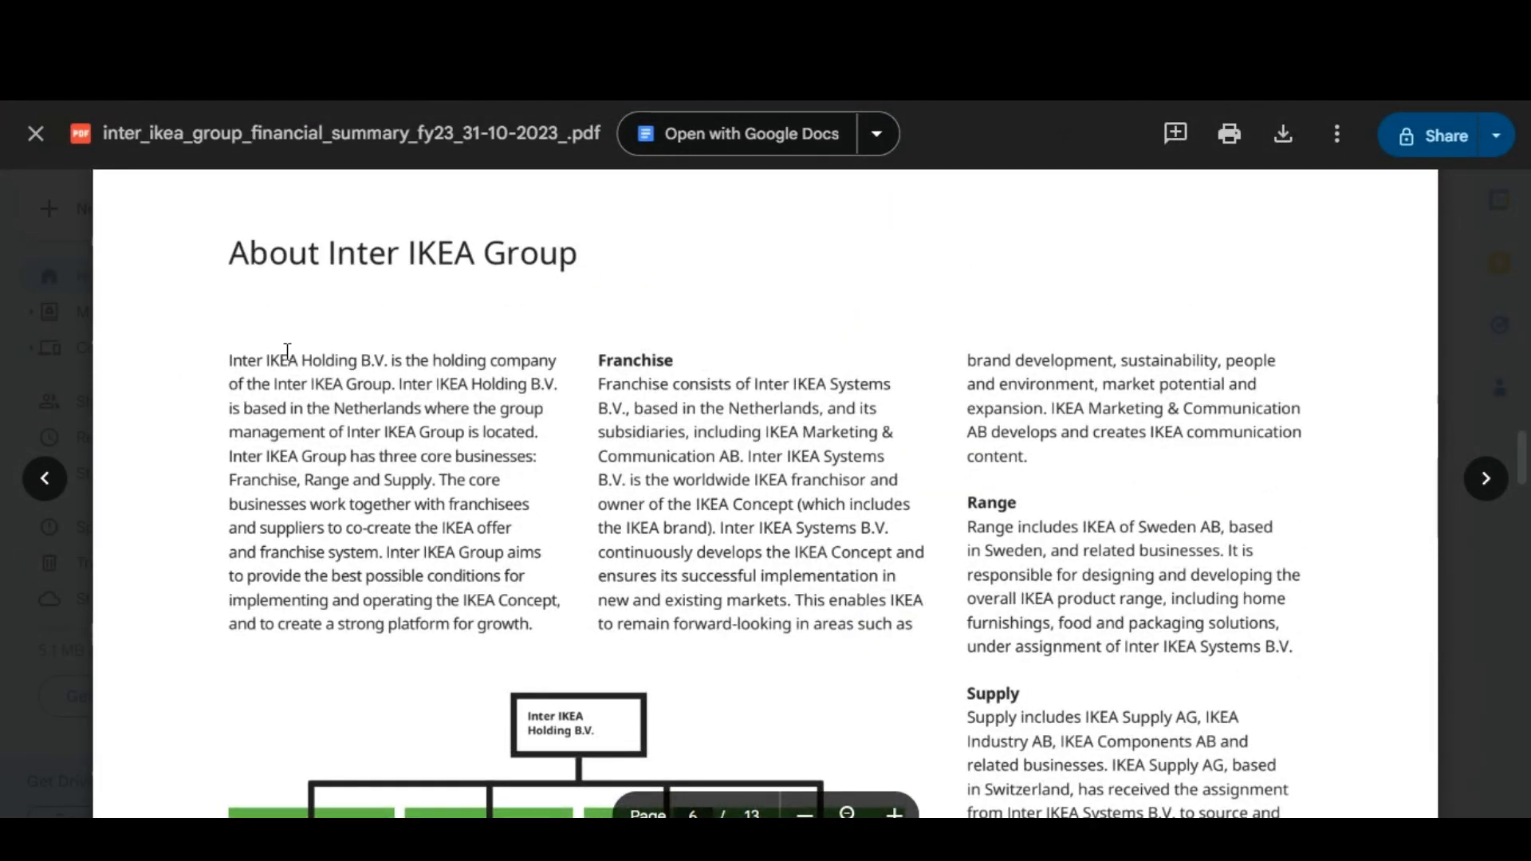
Return to the n8n chat and ask the agent "what is inter ikea holding b.v?".
{"action": "left_click", "coordinate": [263, 20]}
{"action": "left_click", "coordinate": [366, 803]}
{"action": "type", "text": "w"}
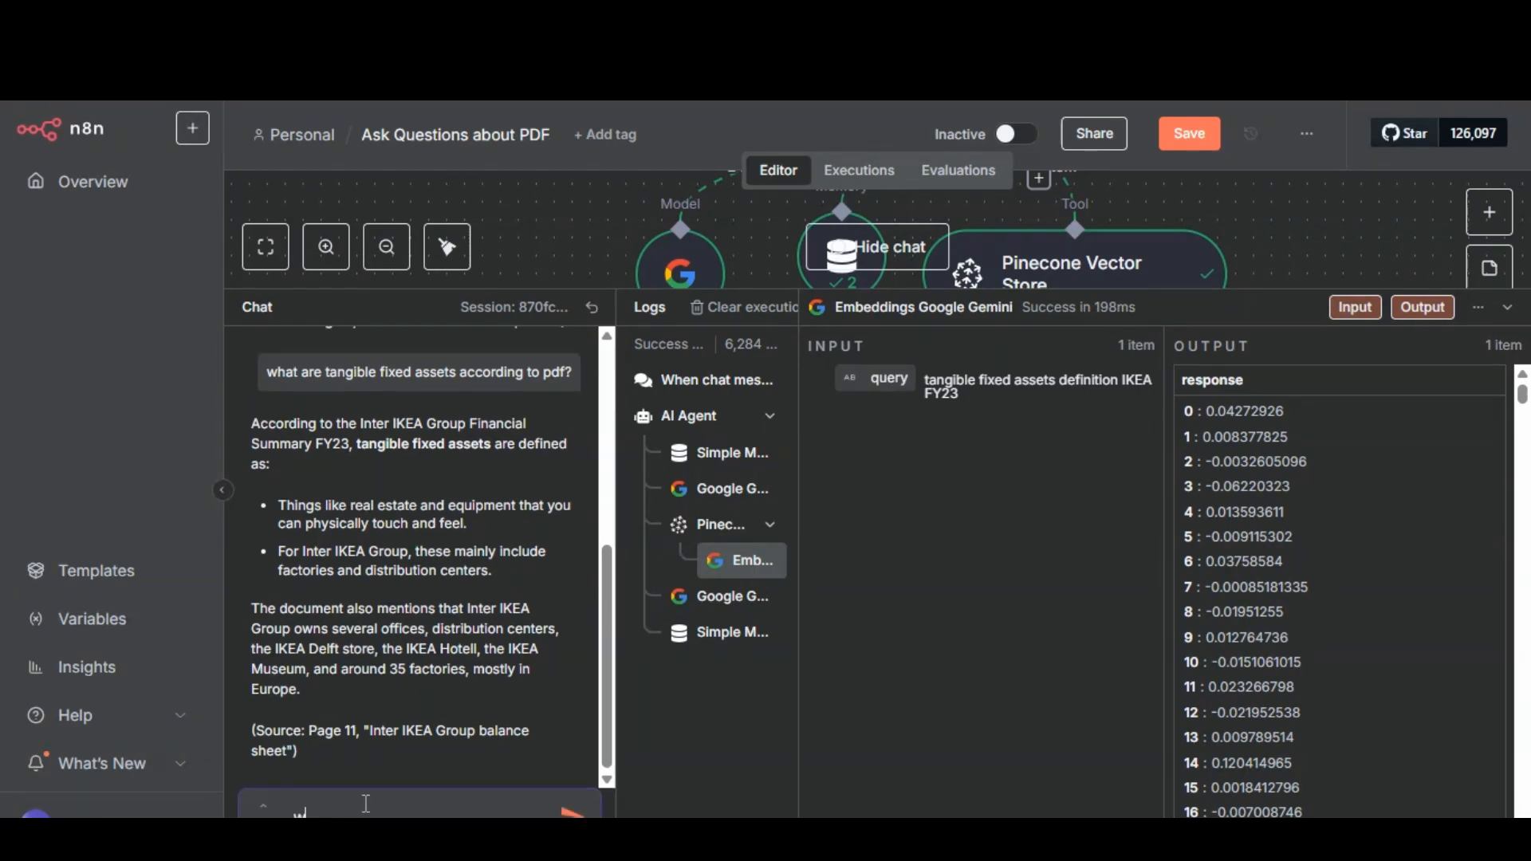
{"action": "type", "text": "hat is inter ikea holding h"}
{"action": "type", "text": ".v?"}
{"action": "key", "text": "Return"}
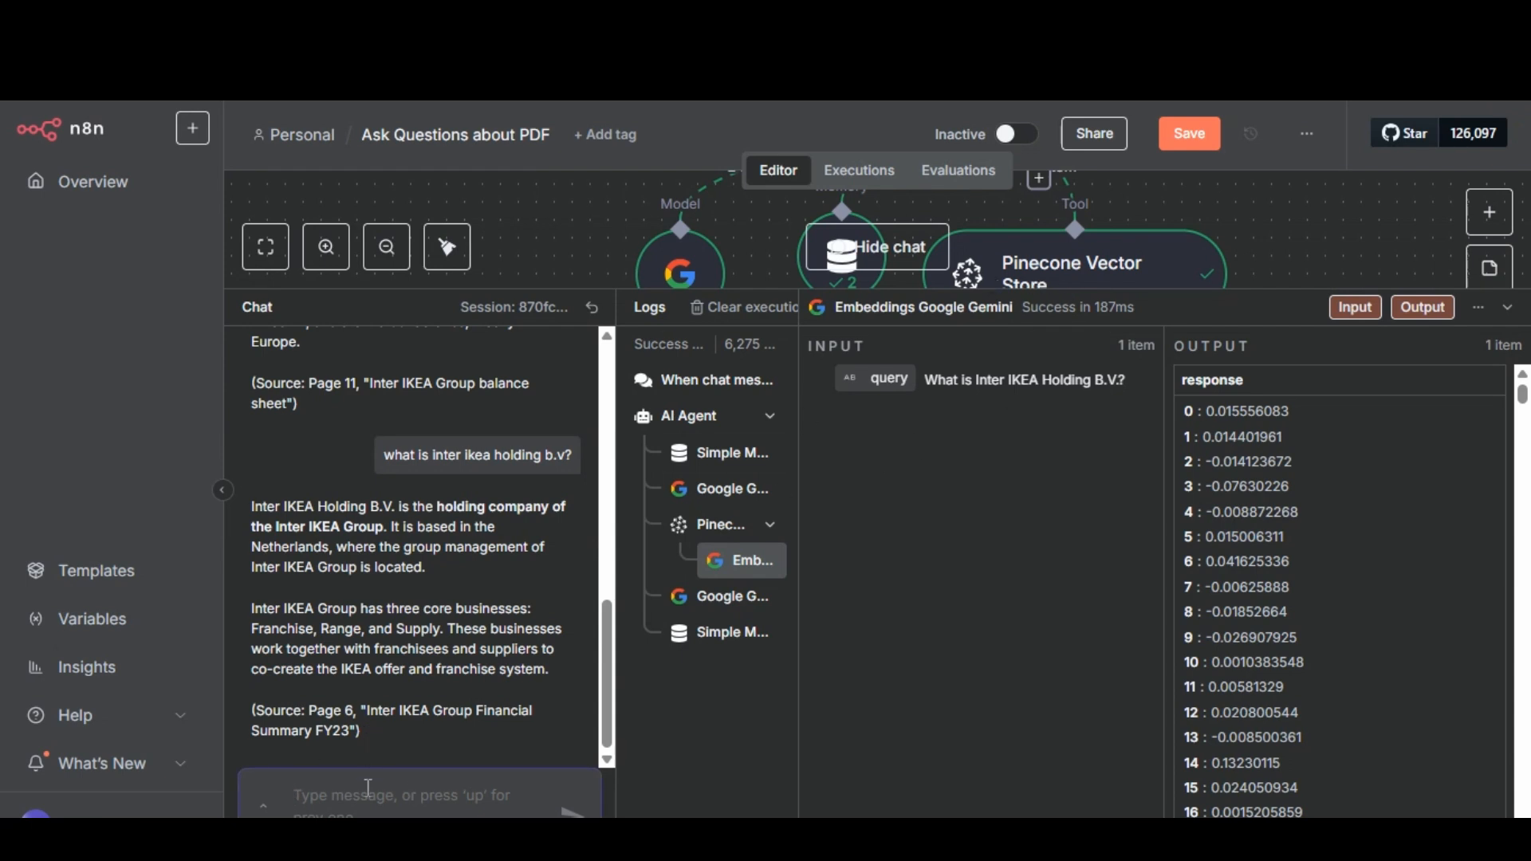
Test the agent's memory by asking it to "give a summary of this chat", and hide the chat to show the full workflow.
{"action": "type", "text": "give a sum"}
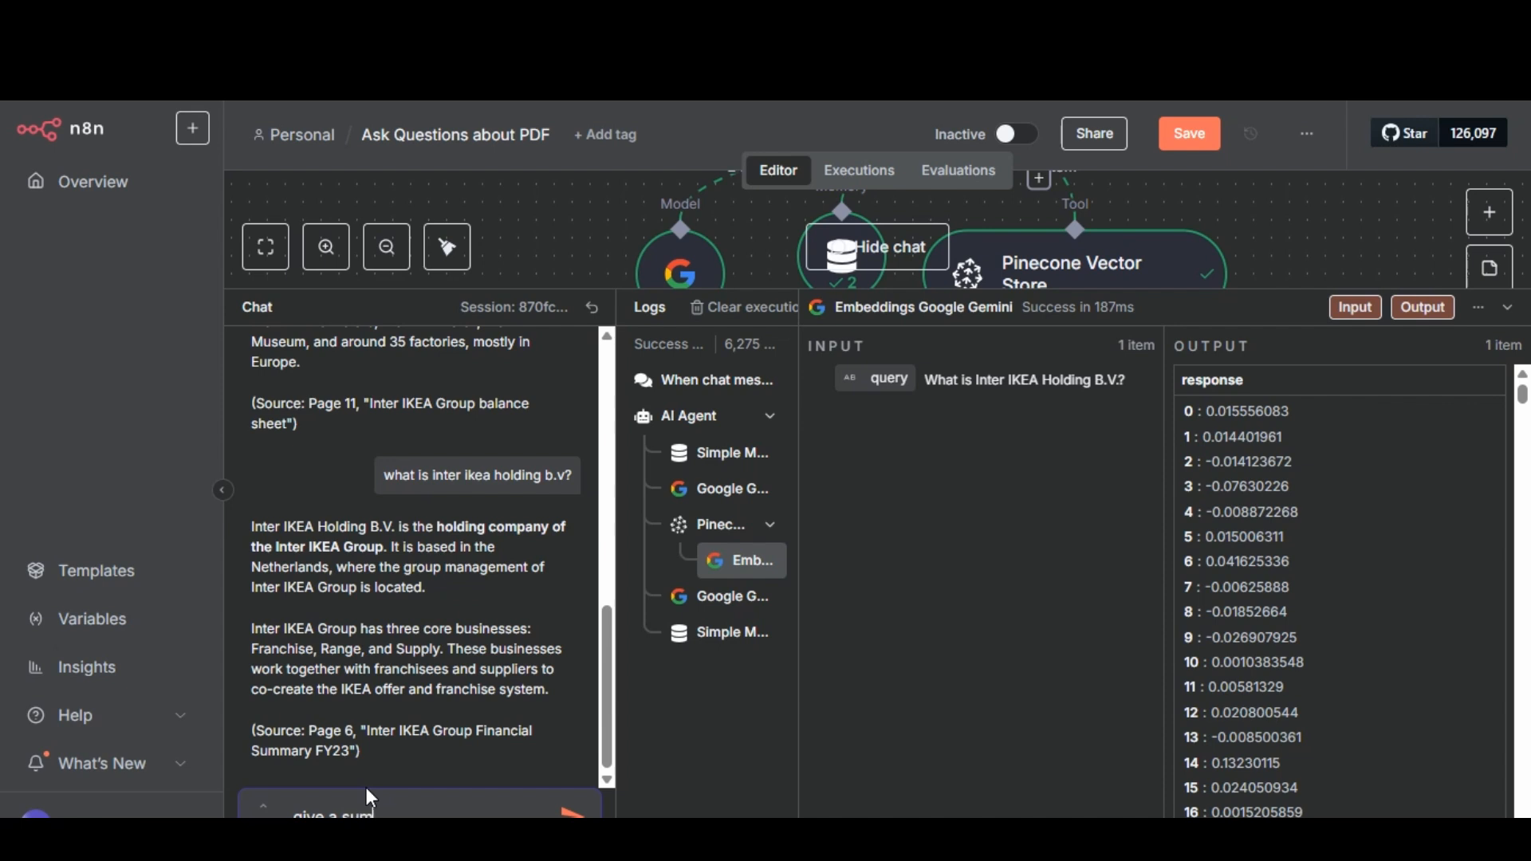
{"action": "type", "text": "mary of this d"}
{"action": "type", "text": "hat"}
{"action": "key", "text": "Return"}
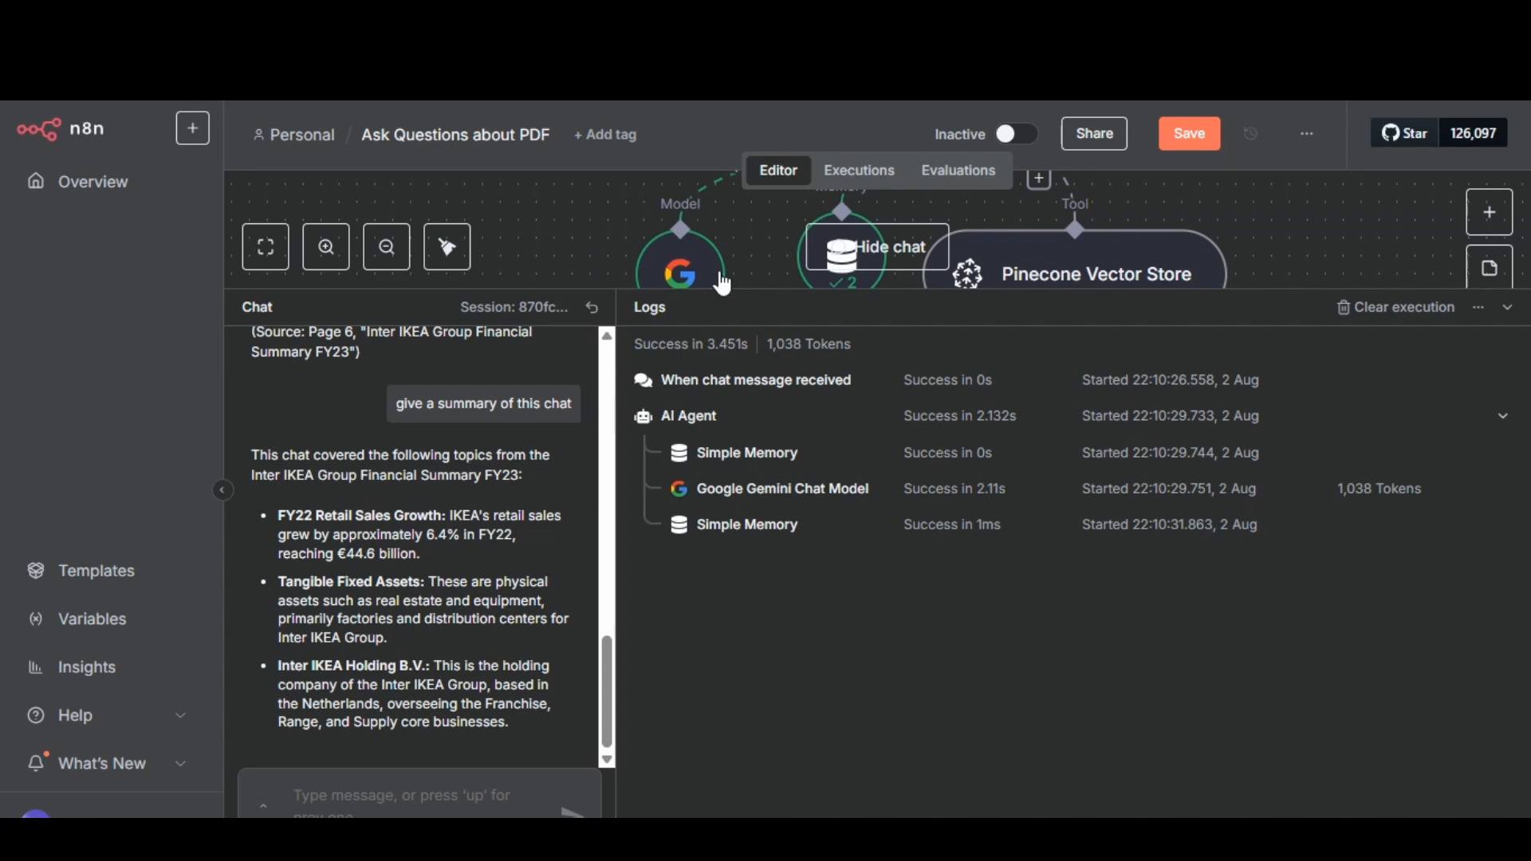
{"action": "left_click", "coordinate": [905, 256]}
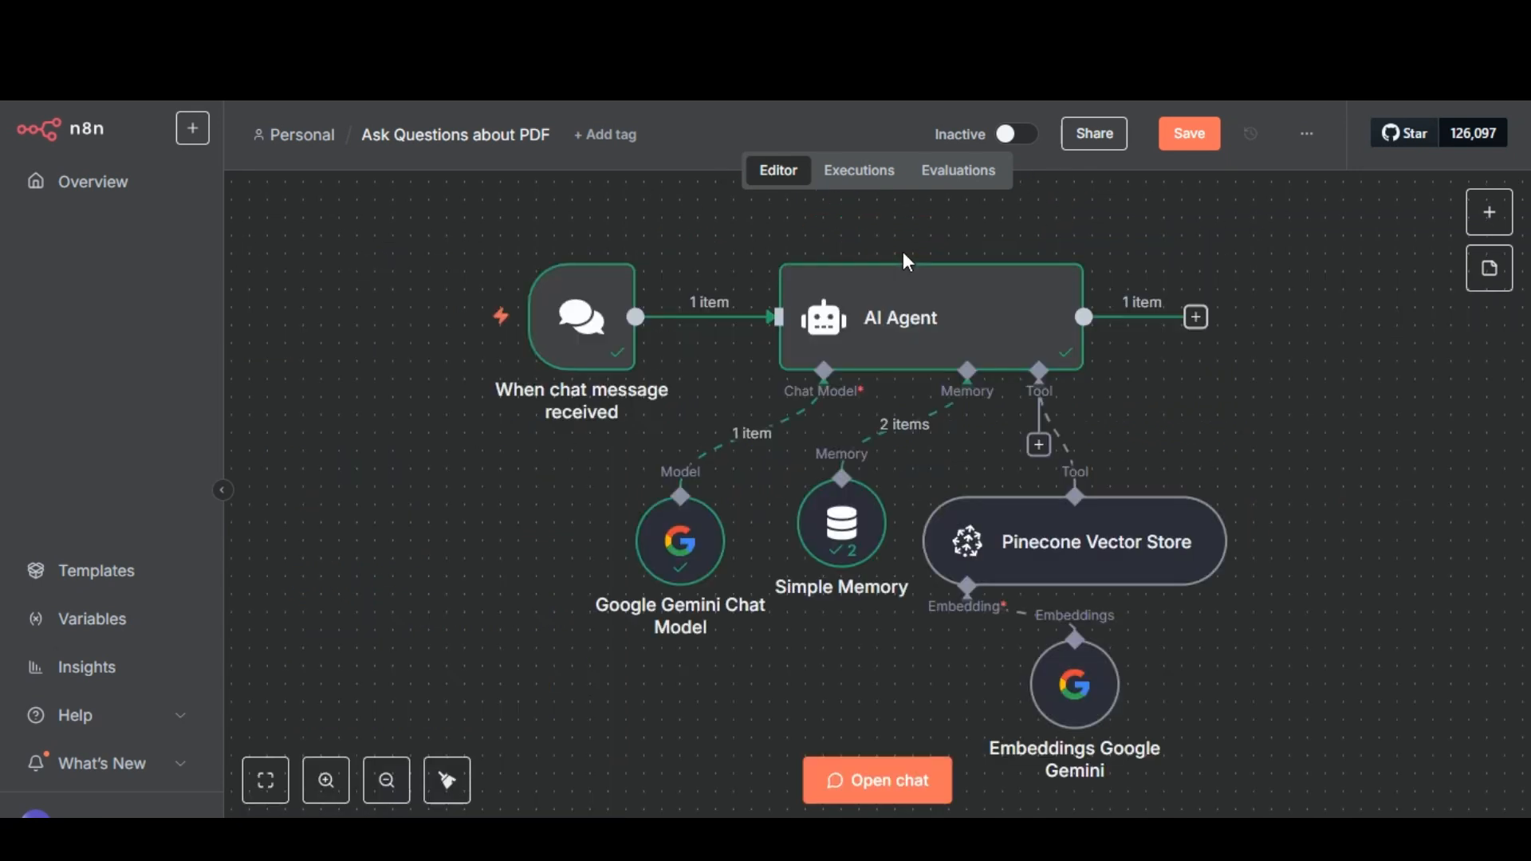